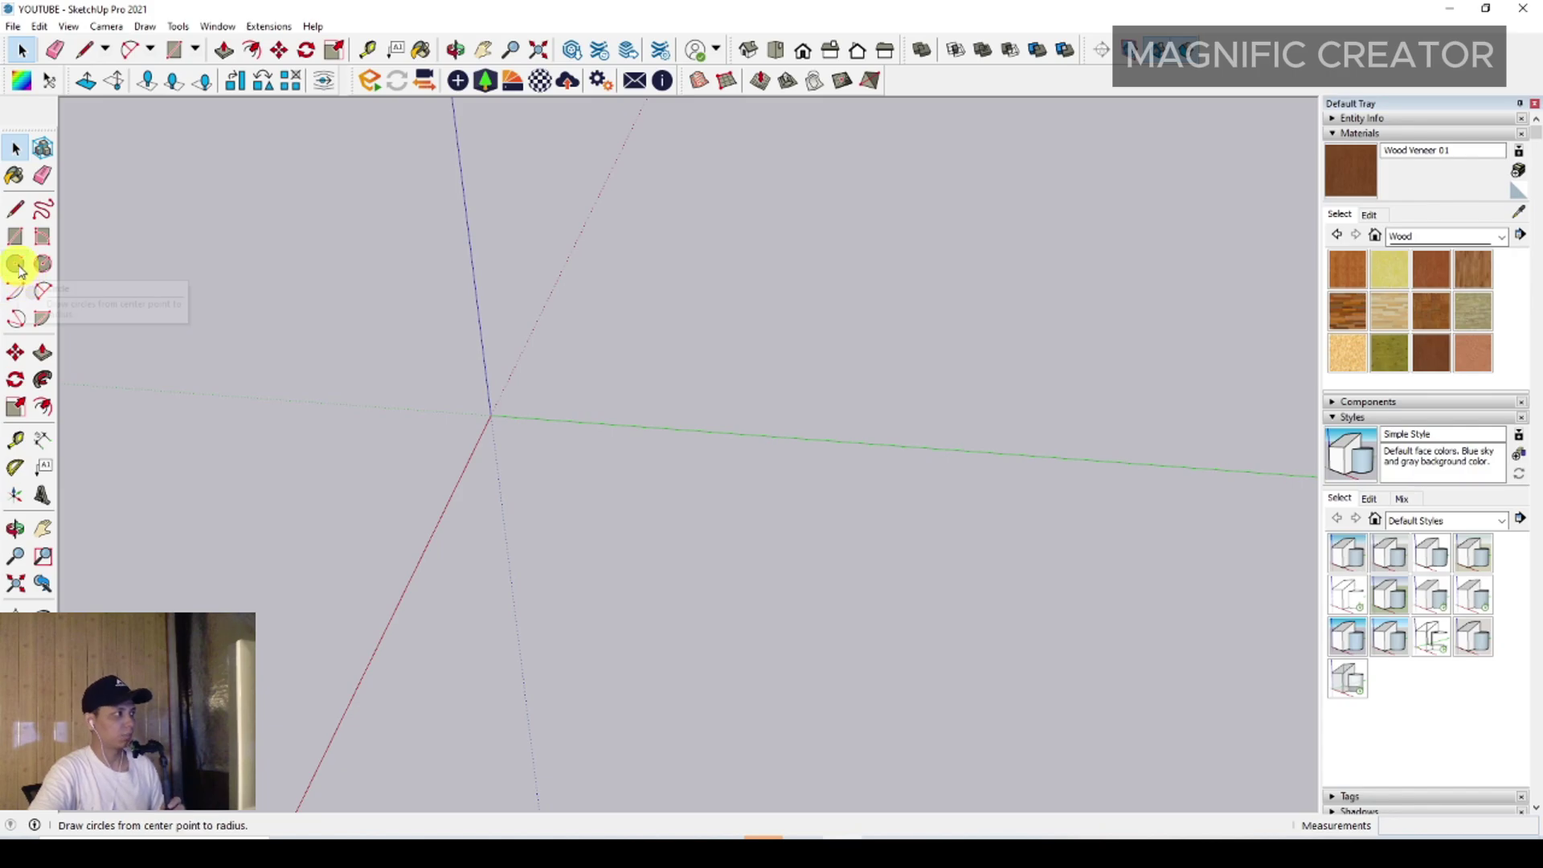
- Draw a circle with a radius of about 165 centred on the origin
click(16, 264)
scroll(504, 388, up, 1)
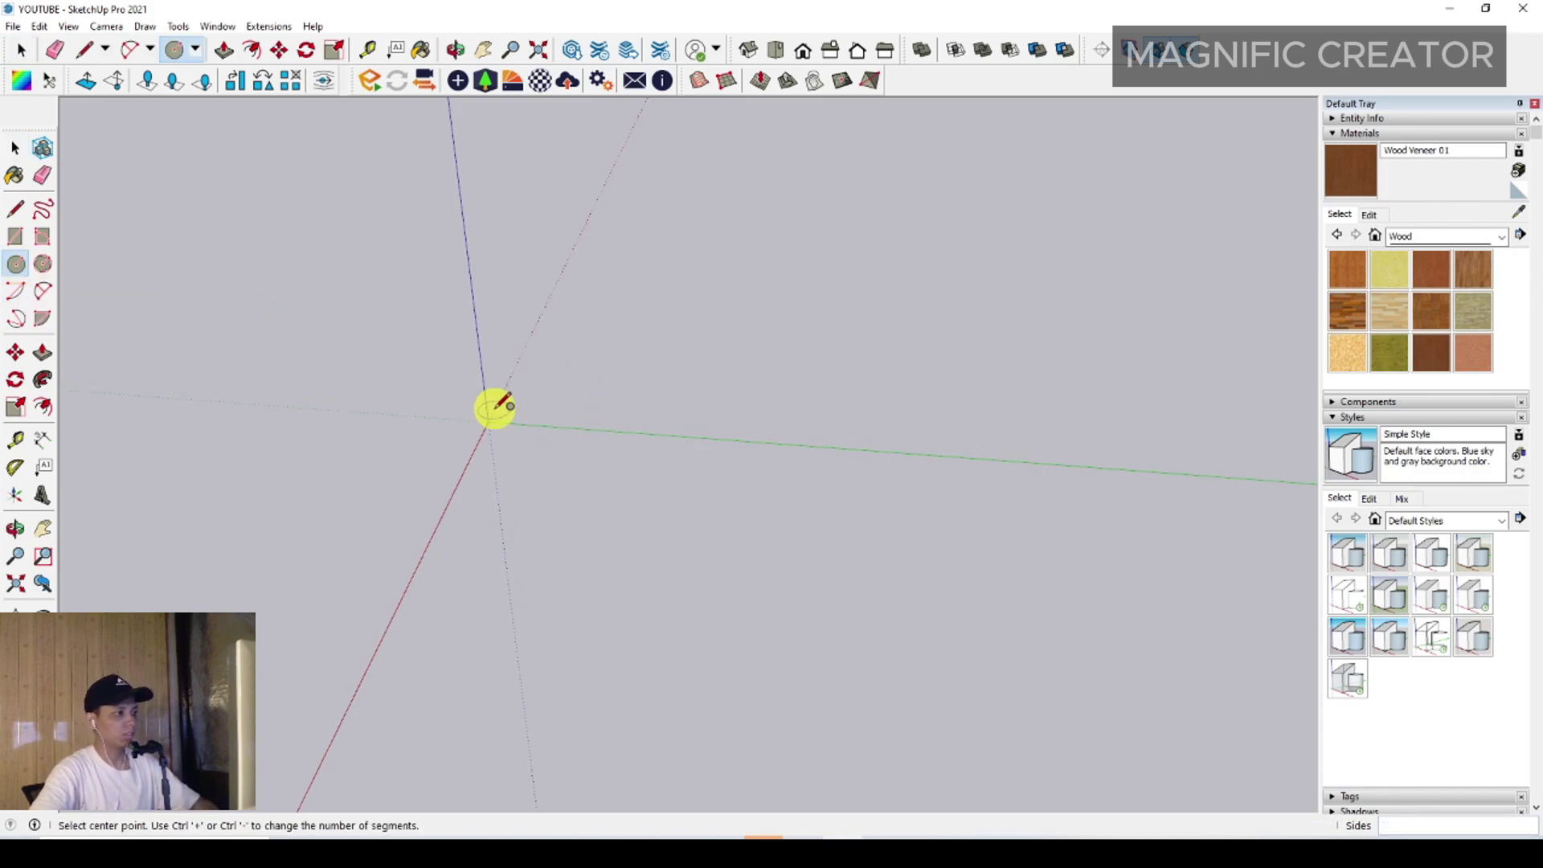
scroll(529, 417, up, 1)
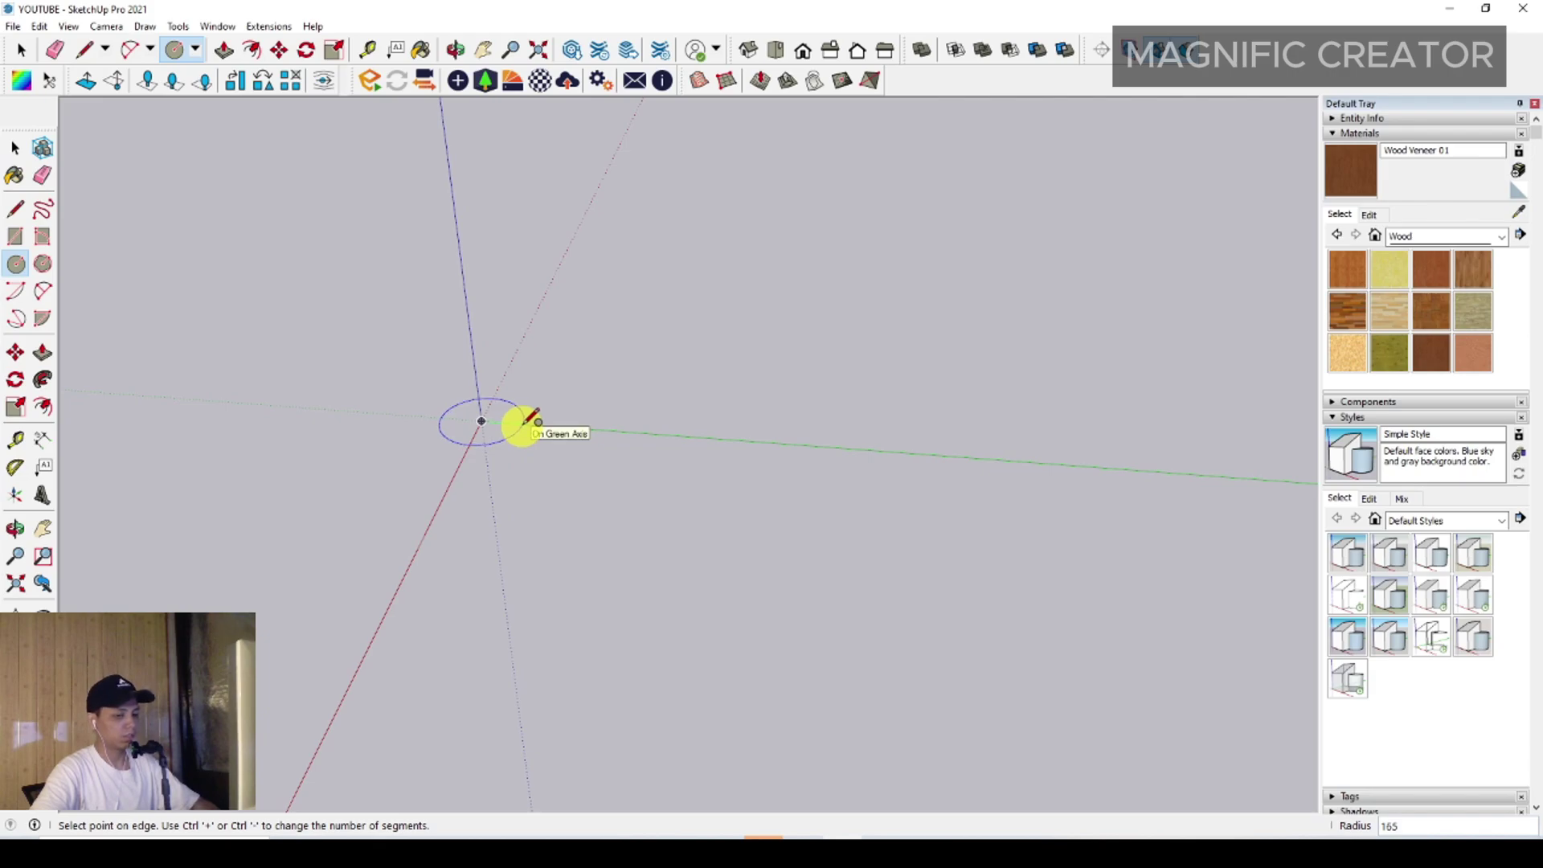
click(530, 420)
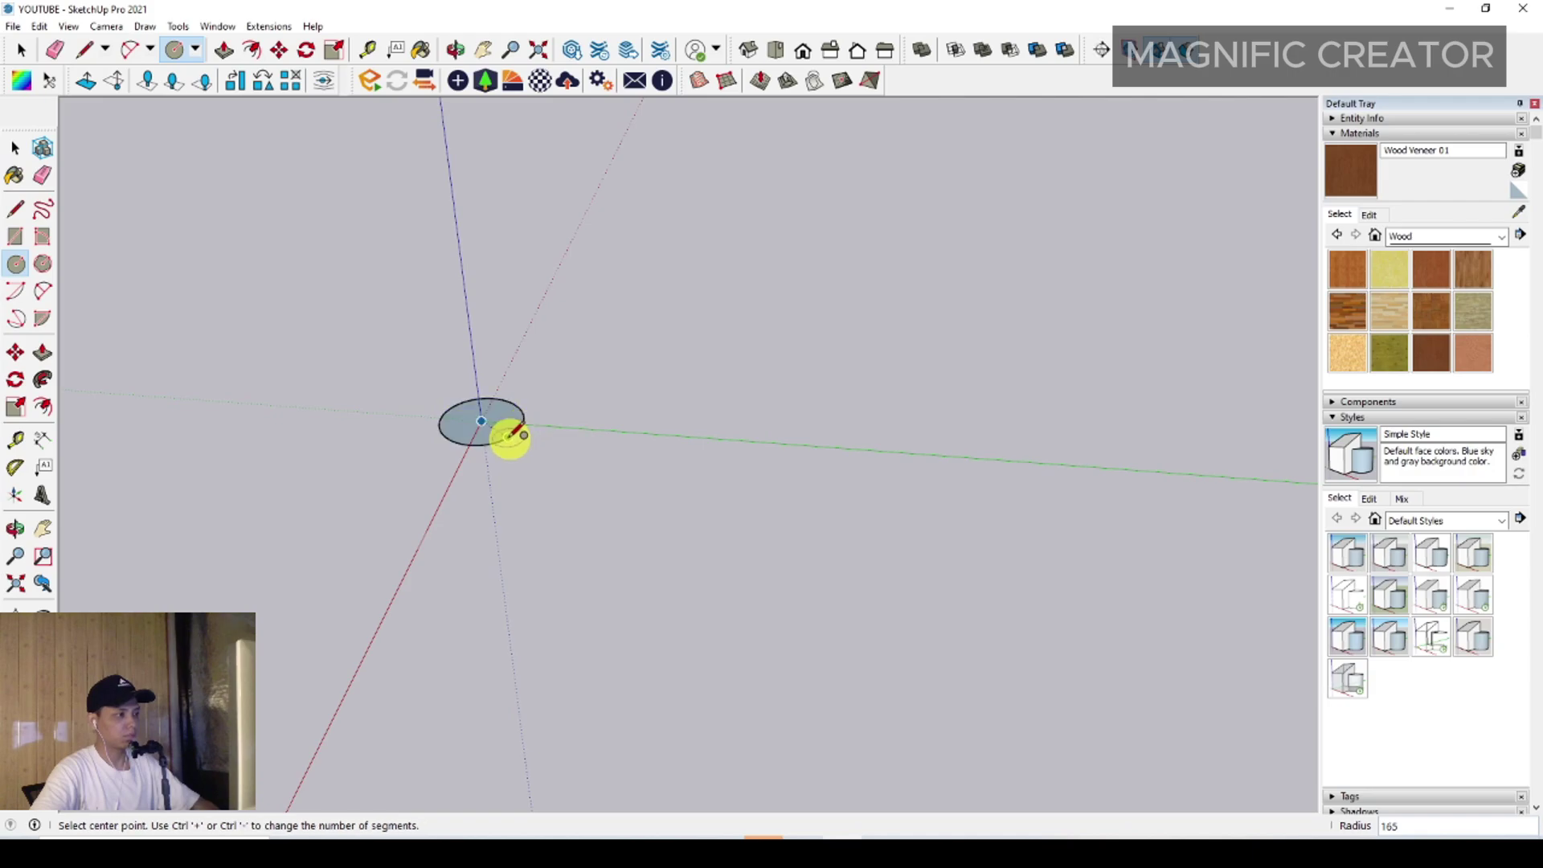
- Make a group from the circle's face and its edge
key(space)
scroll(482, 422, up, 5)
mouse_move(489, 431)
middle_down()
mouse_move(653, 517)
mouse_move(623, 486)
mouse_move(651, 475)
middle_up()
scroll(675, 450, down, 1)
double_click(709, 417)
right_click(714, 420)
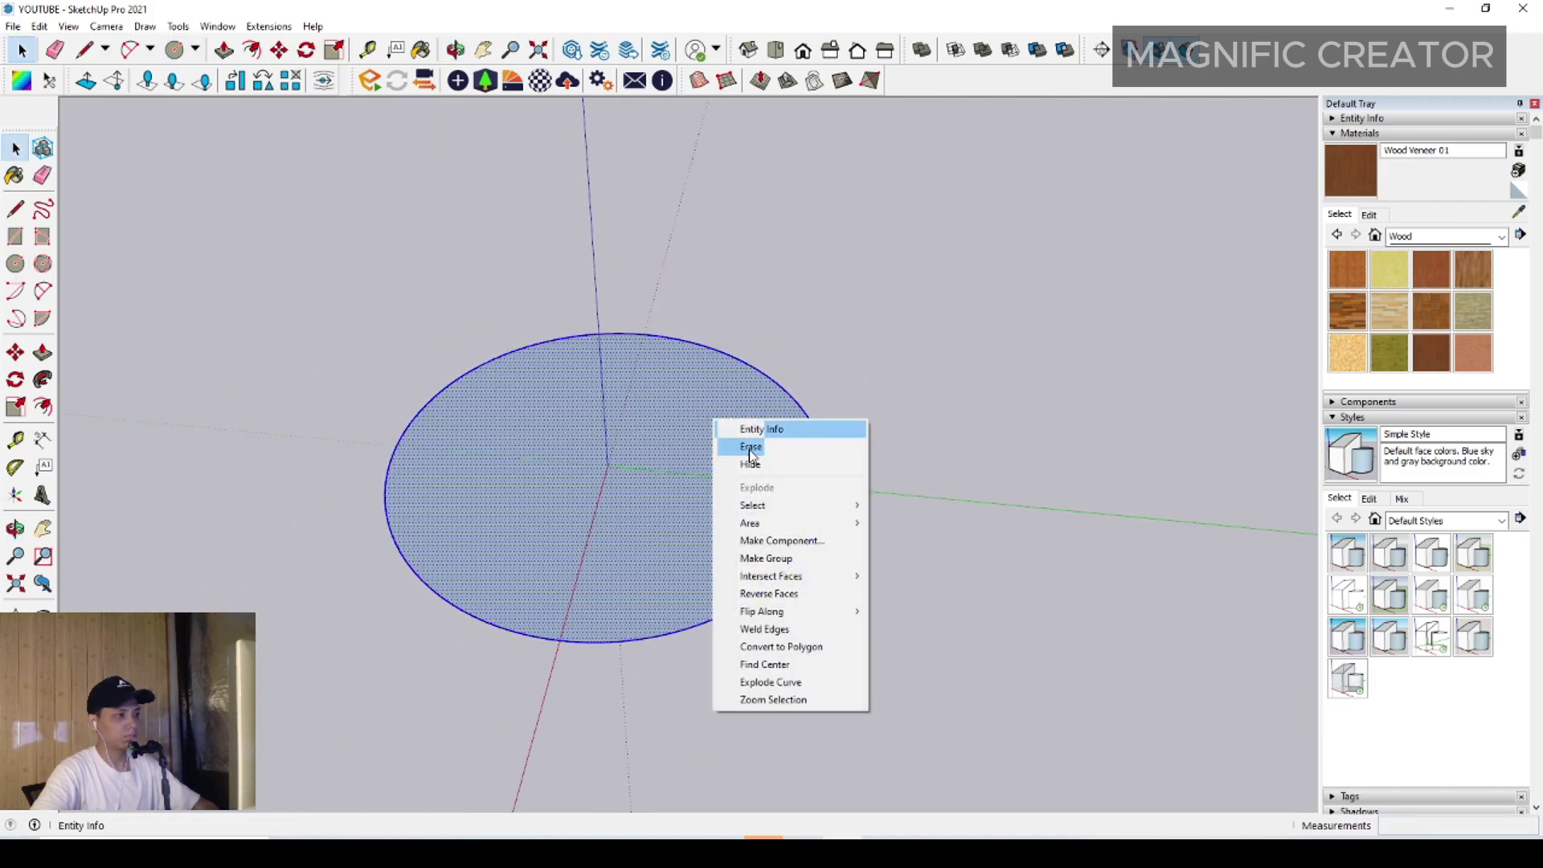
click(764, 562)
mouse_move(613, 524)
middle_down()
mouse_move(700, 532)
mouse_move(661, 492)
mouse_move(592, 536)
middle_up()
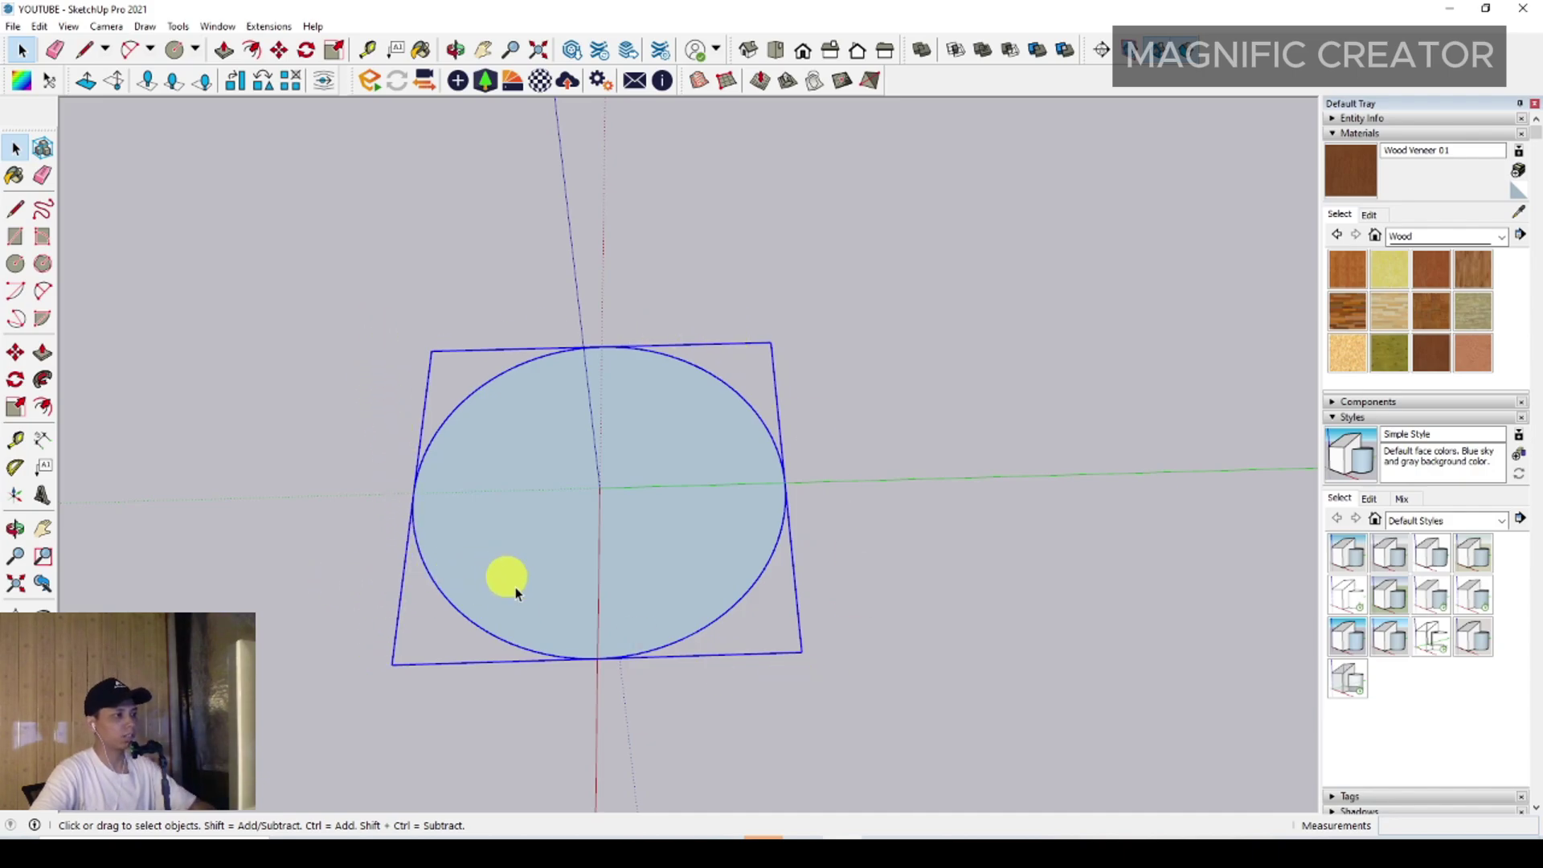
- Copy the circle group 165 along the green axis, placing the copy's near edge on the origin
middle_drag(509, 578, 566, 522)
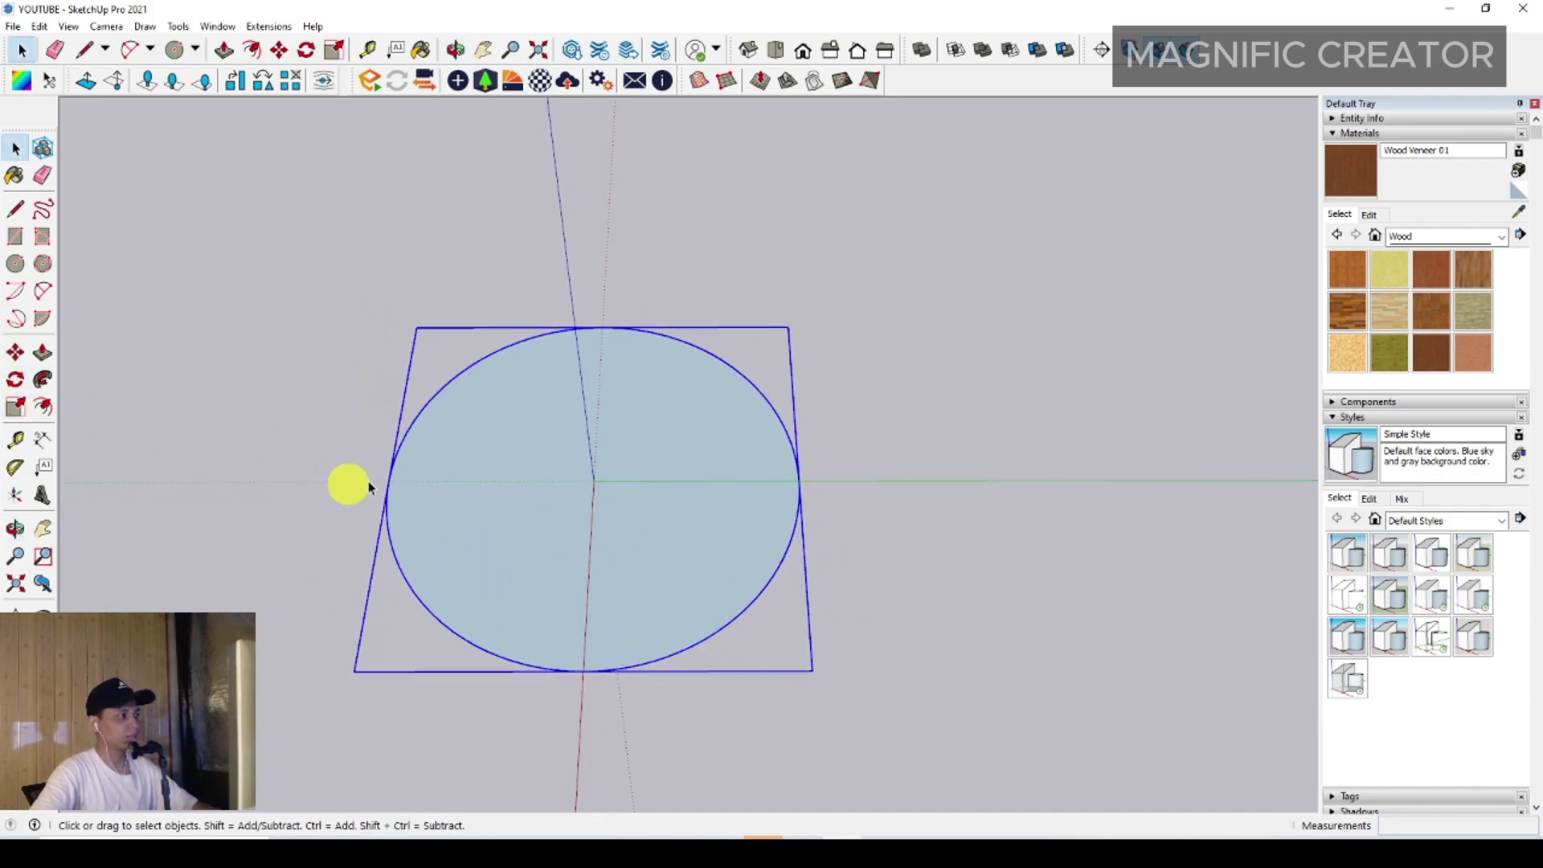
click(15, 352)
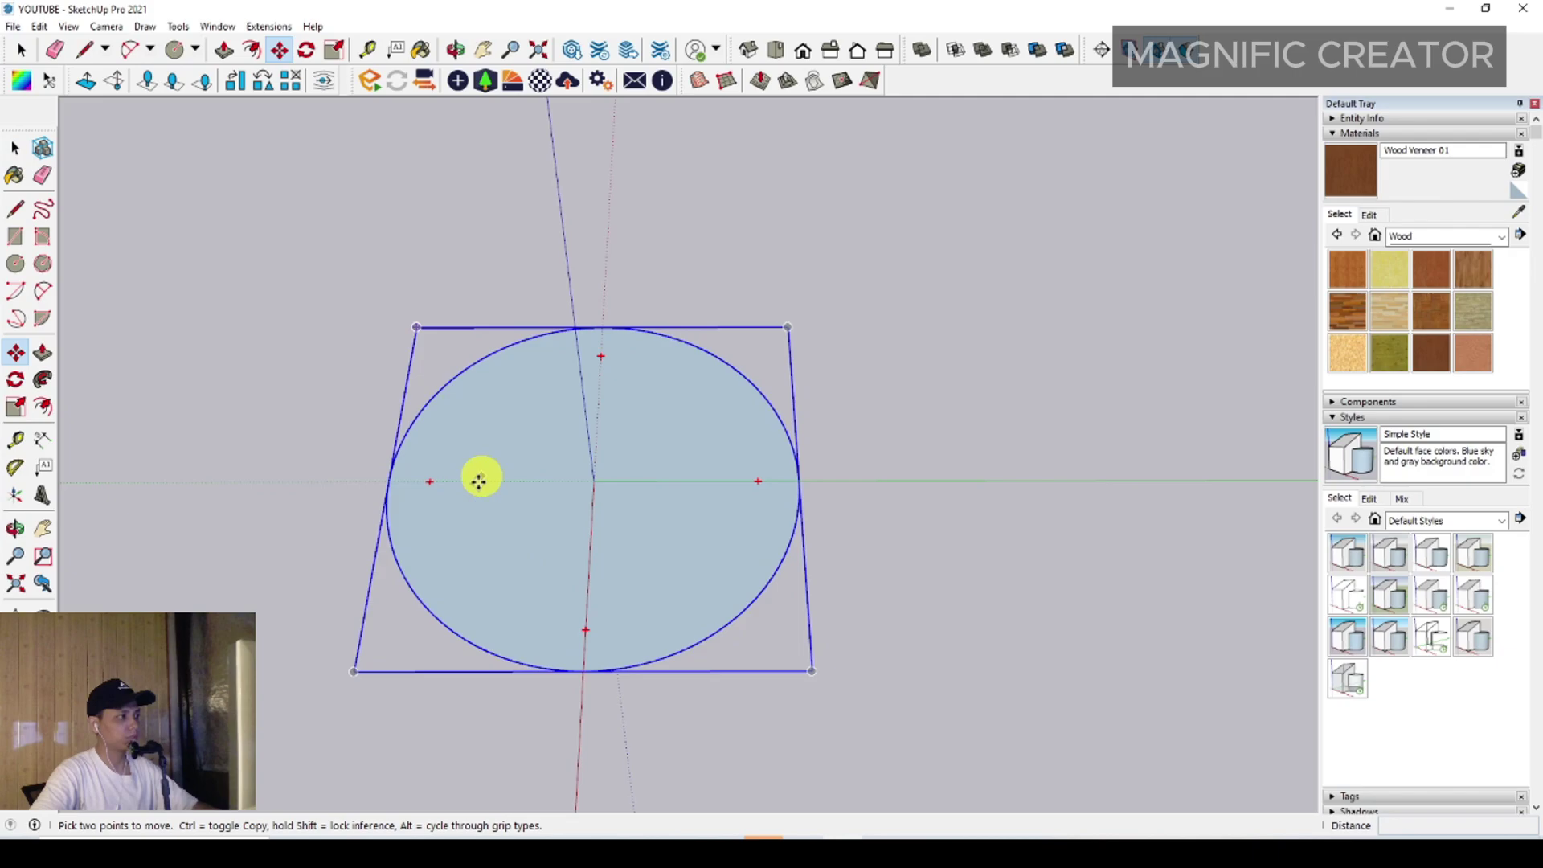
click(389, 482)
key(ctrl)
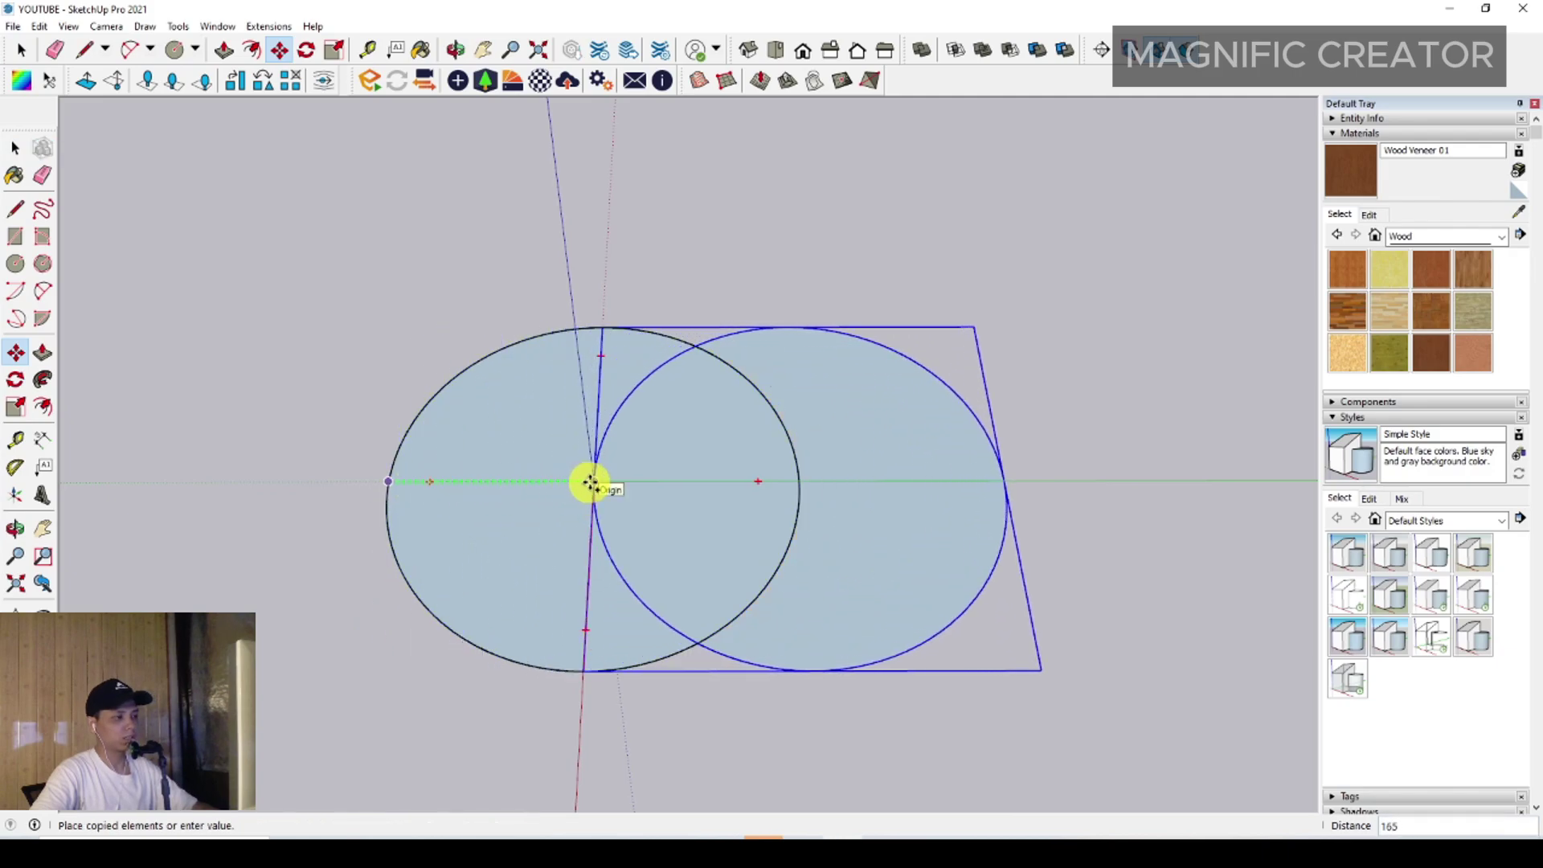
click(591, 482)
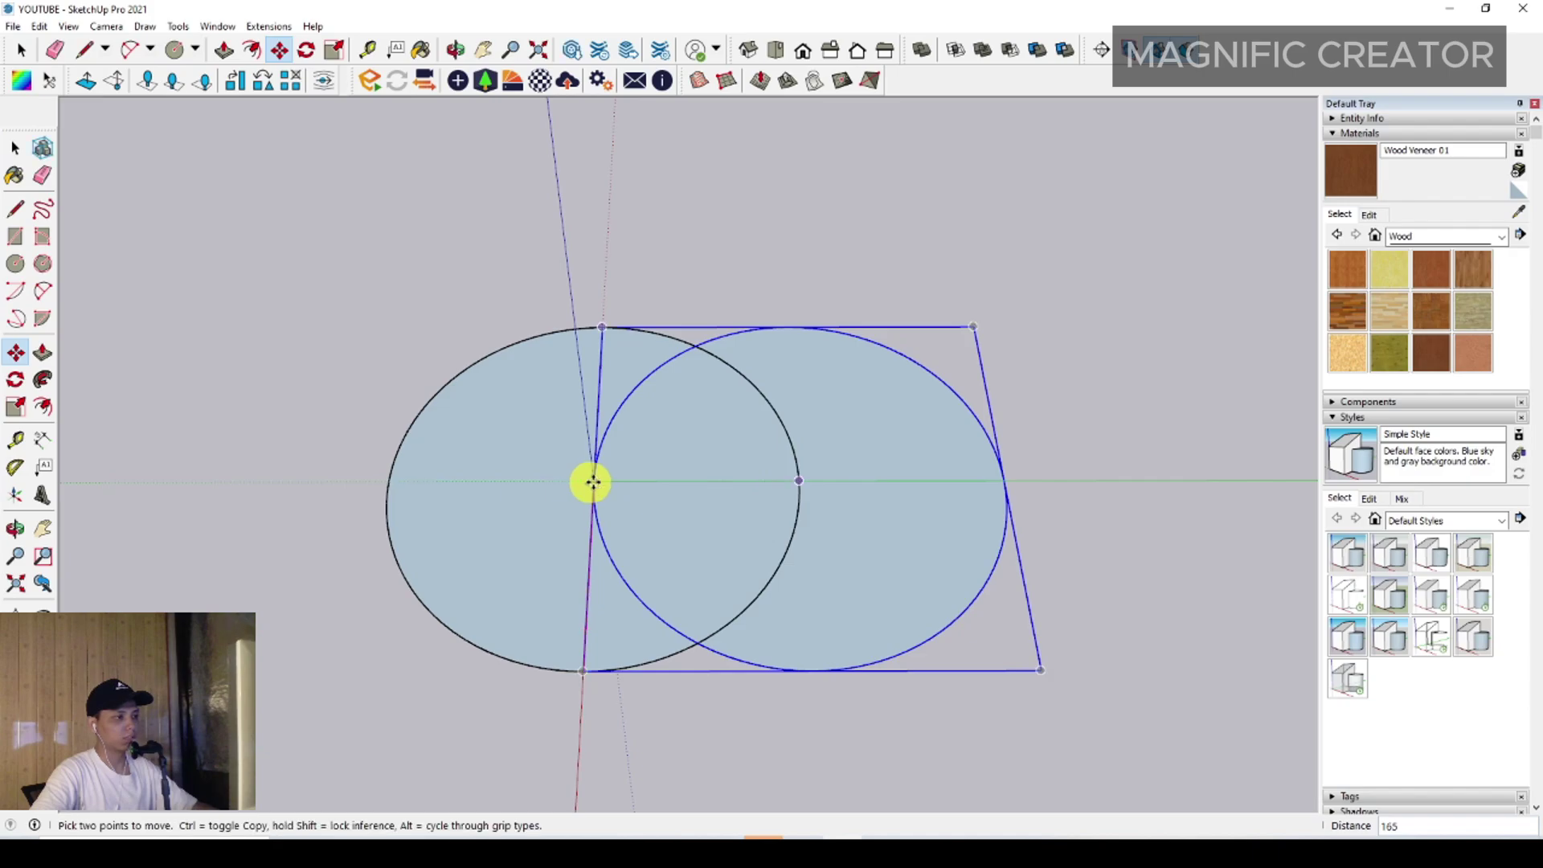
- Move the copied circle 165 along the red axis, away from its solid side, so it touches the green axis
click(816, 670)
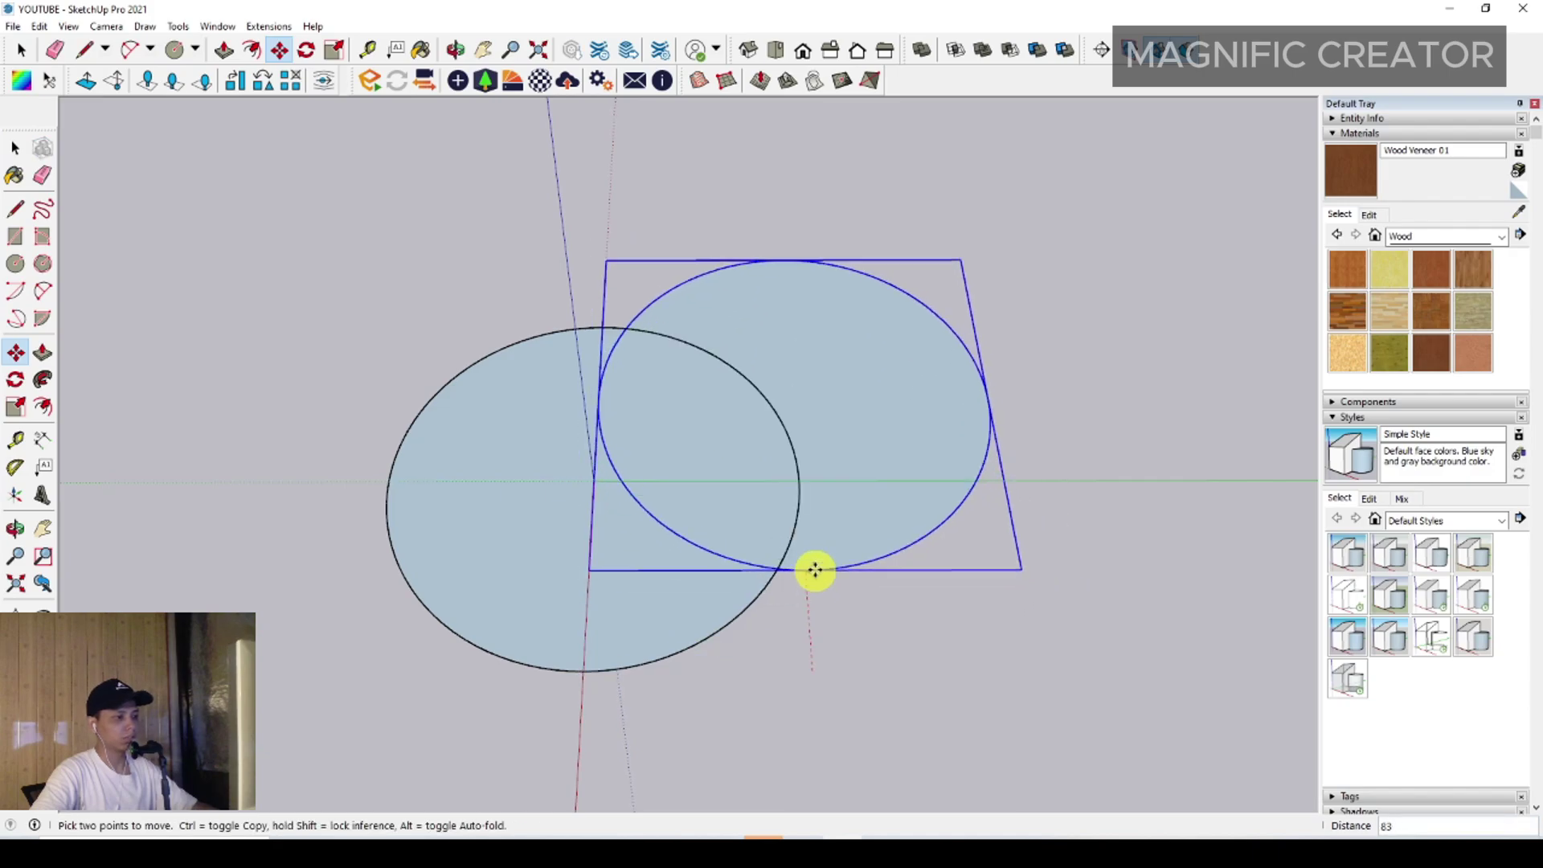
text(16)
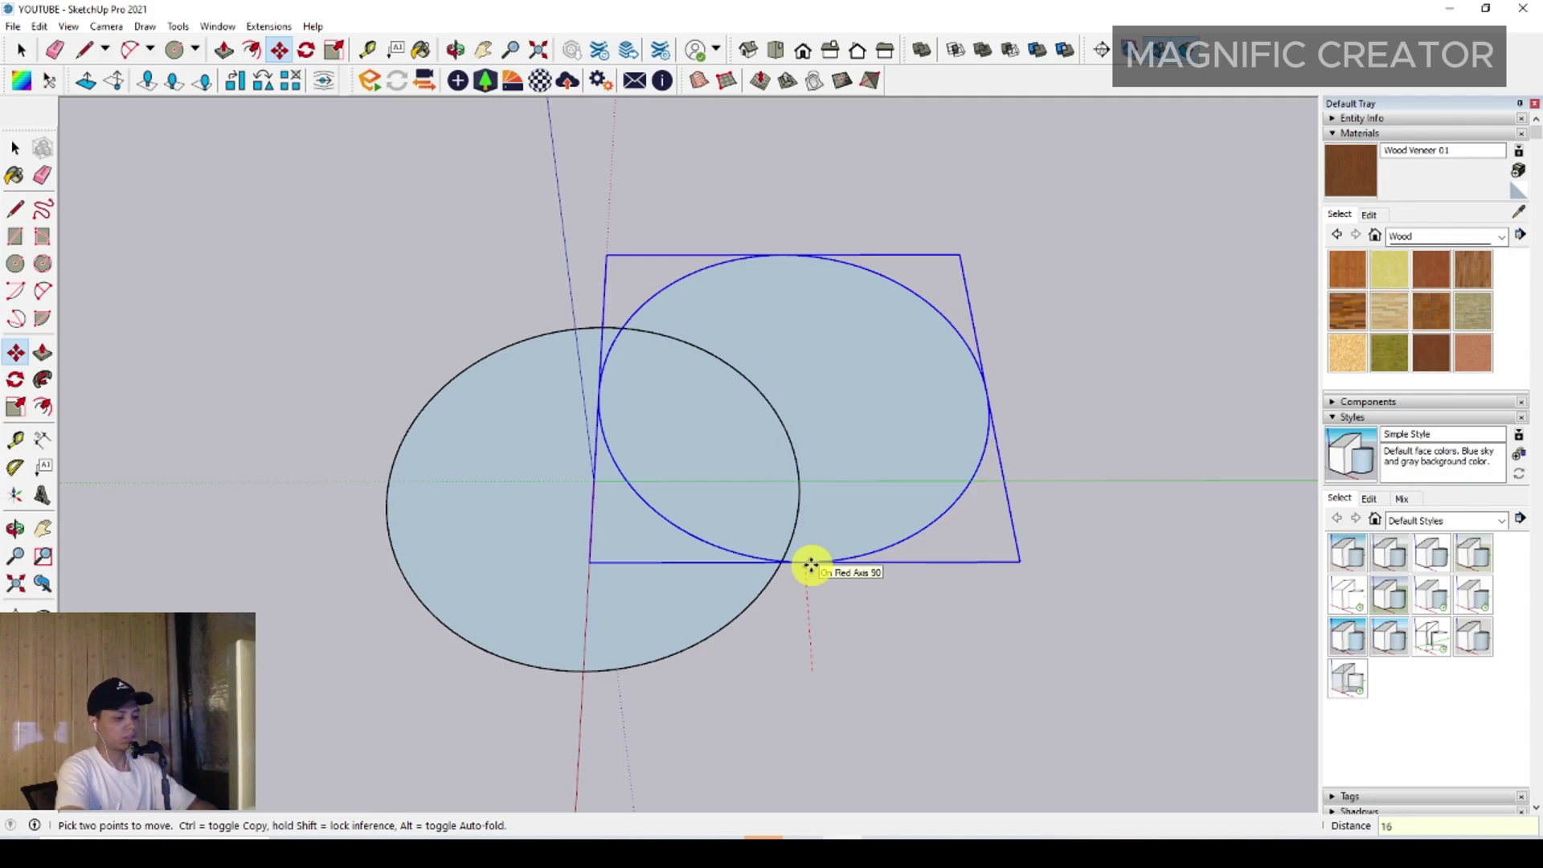
text(5)
key(Return)
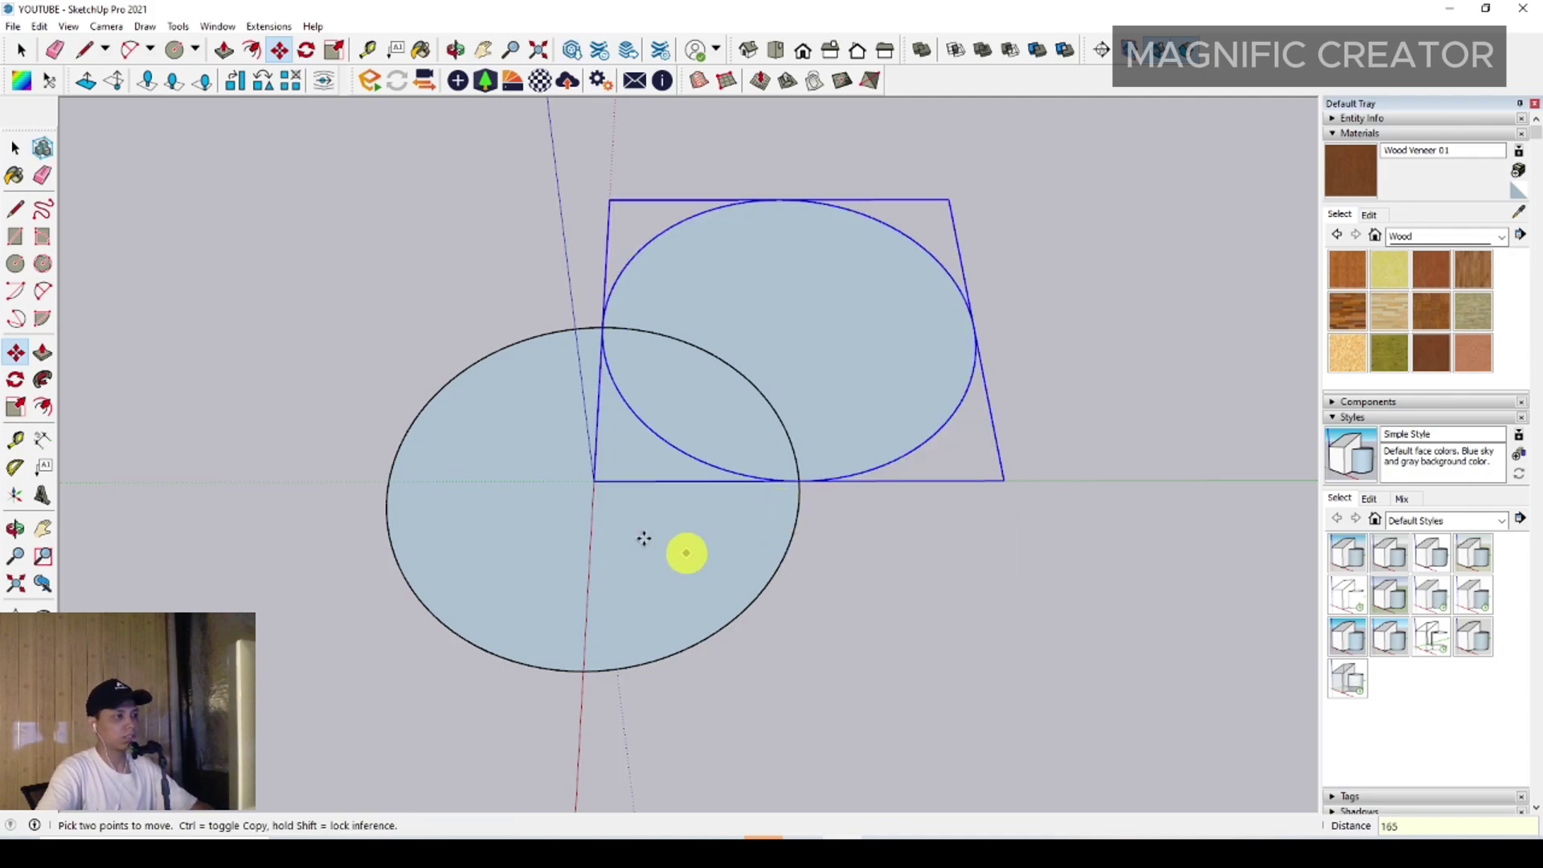
- Copy the offset circle 165 along the green axis toward the other side and move the copy another 165 the same way
key(ctrl)
click(806, 285)
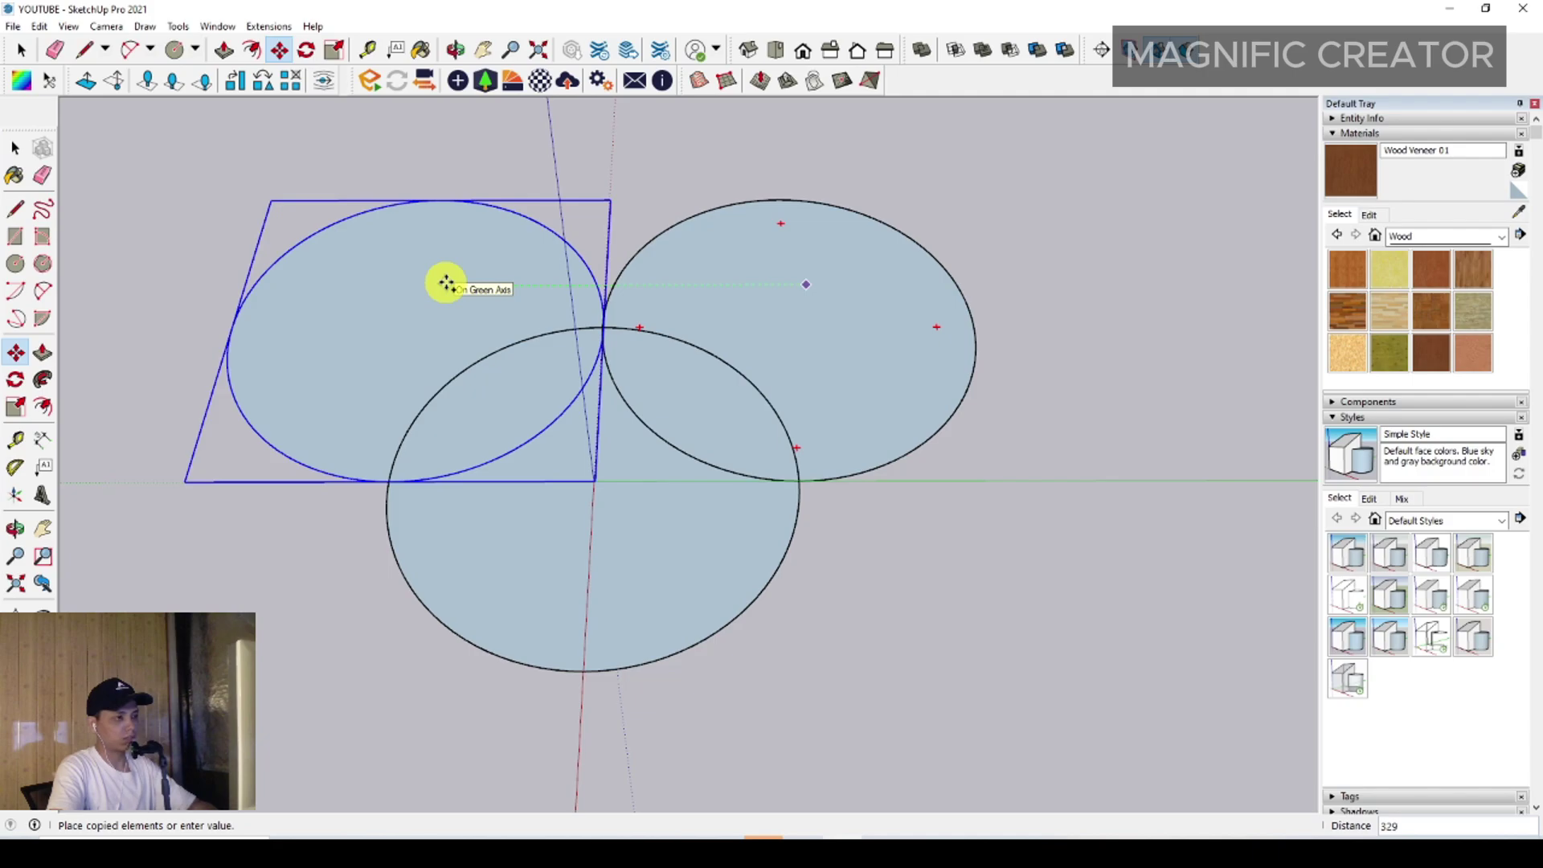
key(Return)
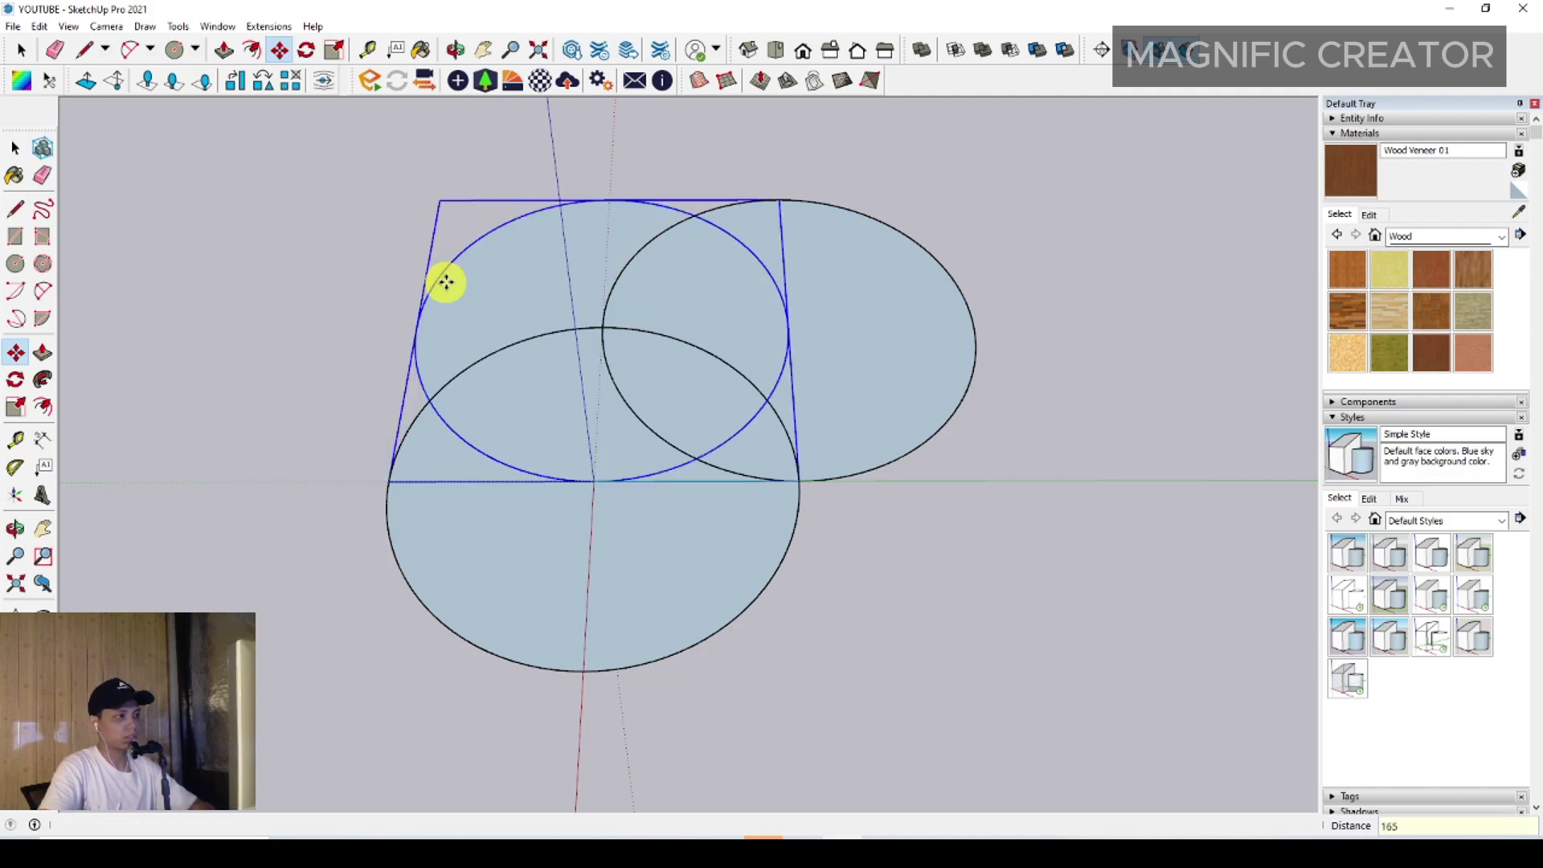
click(527, 268)
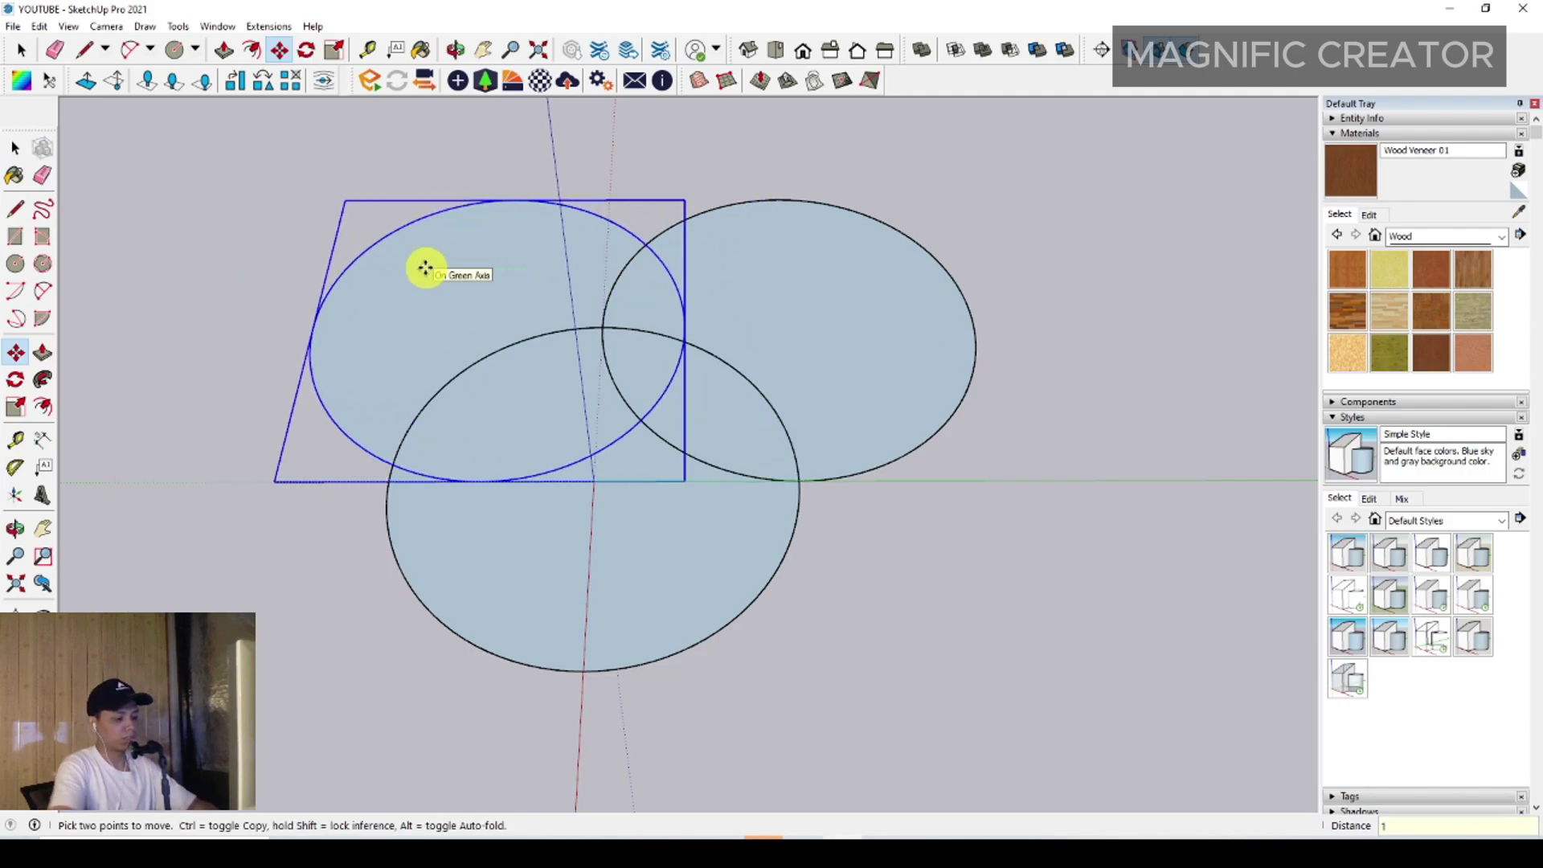
key(Return)
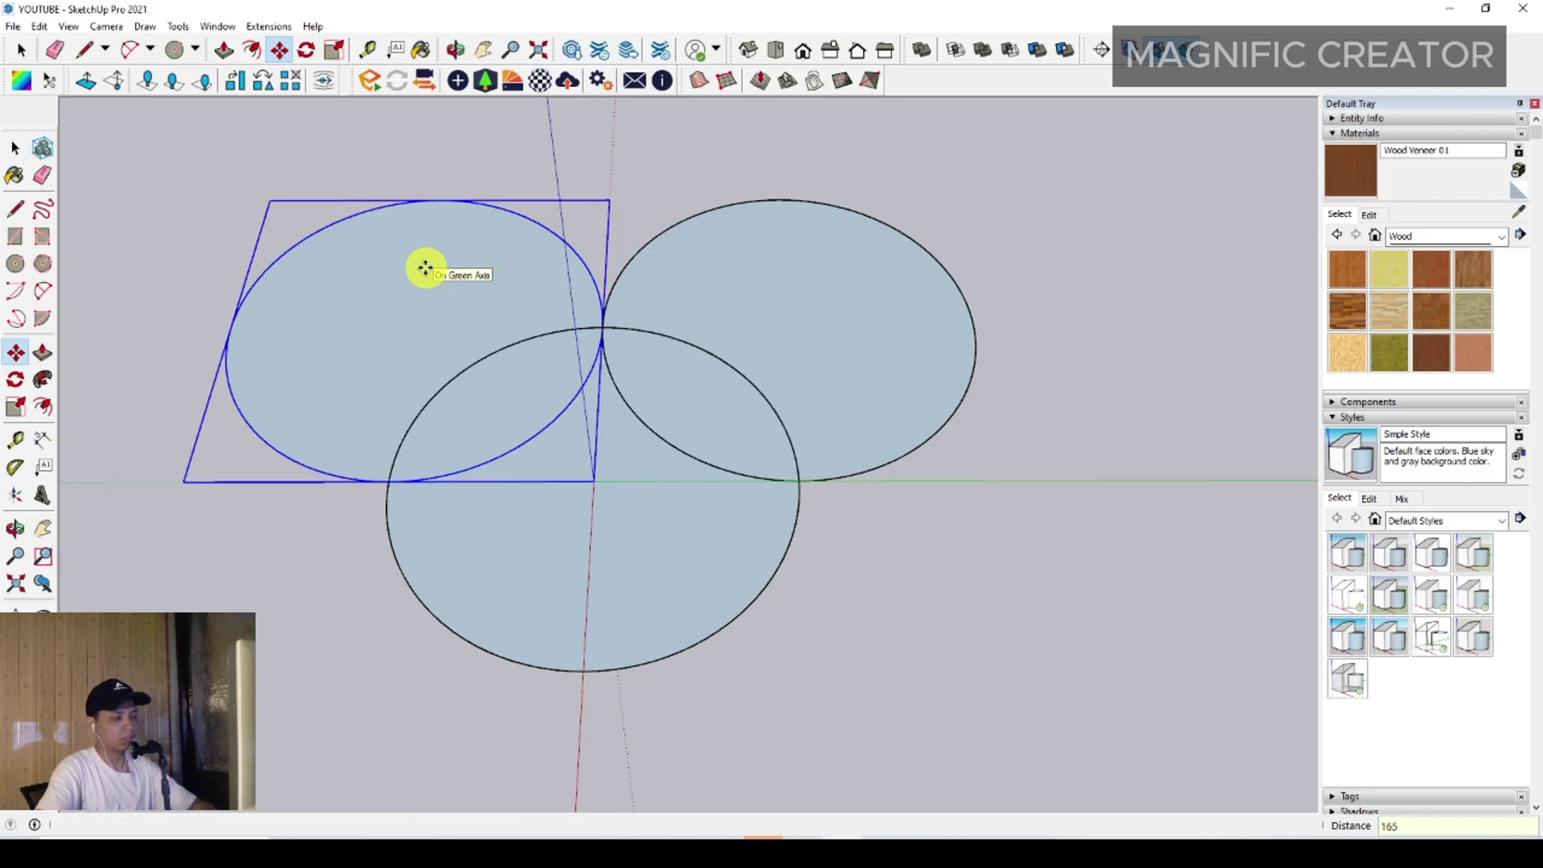
key(space)
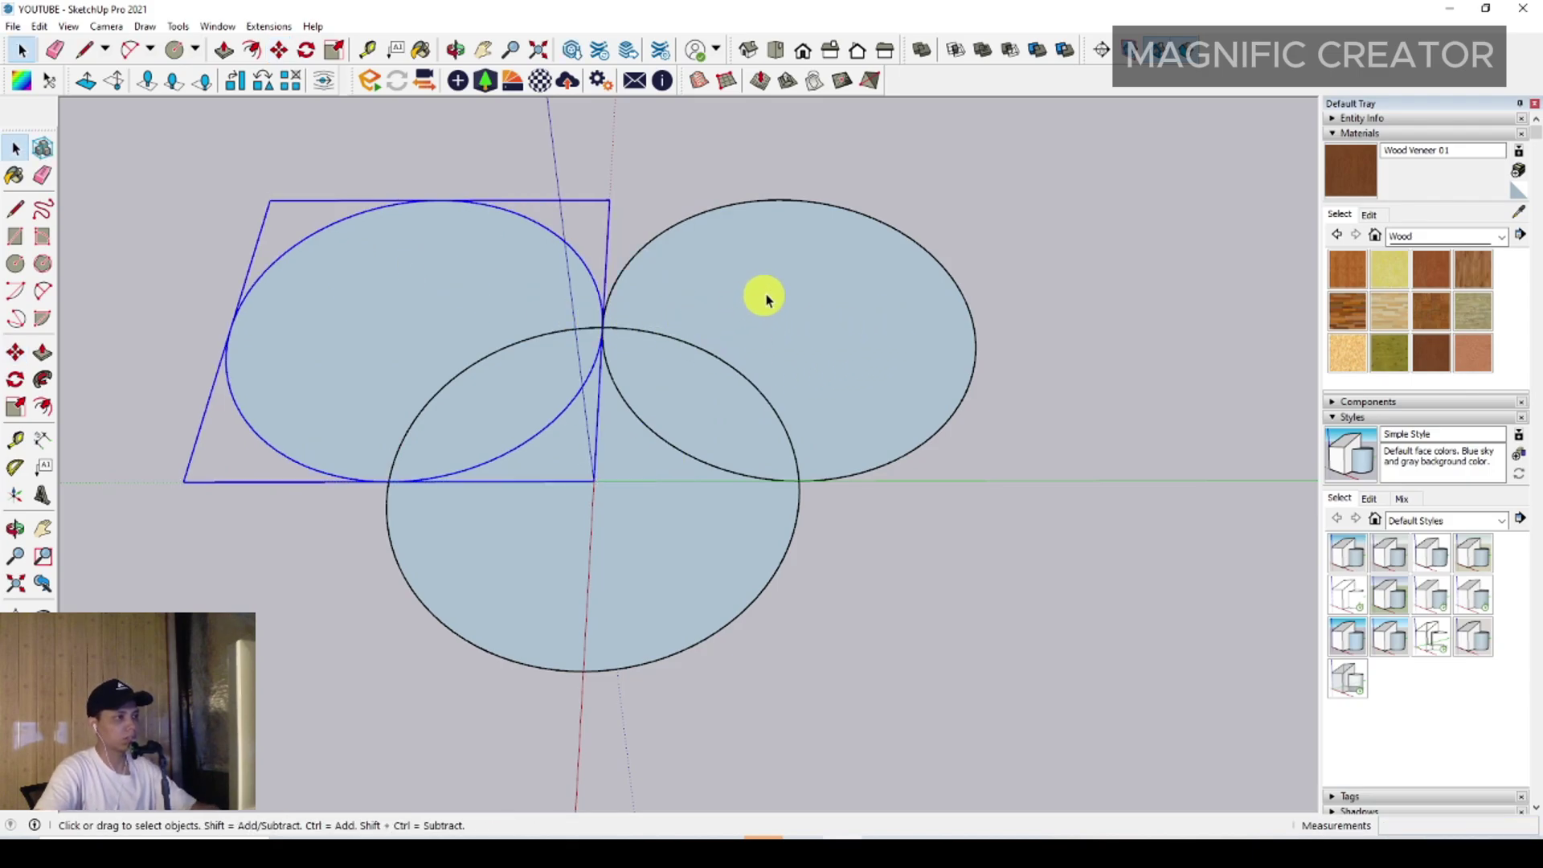
- Copy both rear circles together 165 forward along the red axis and move the copies another 165 in that direction
shift+click(809, 294)
key(m)
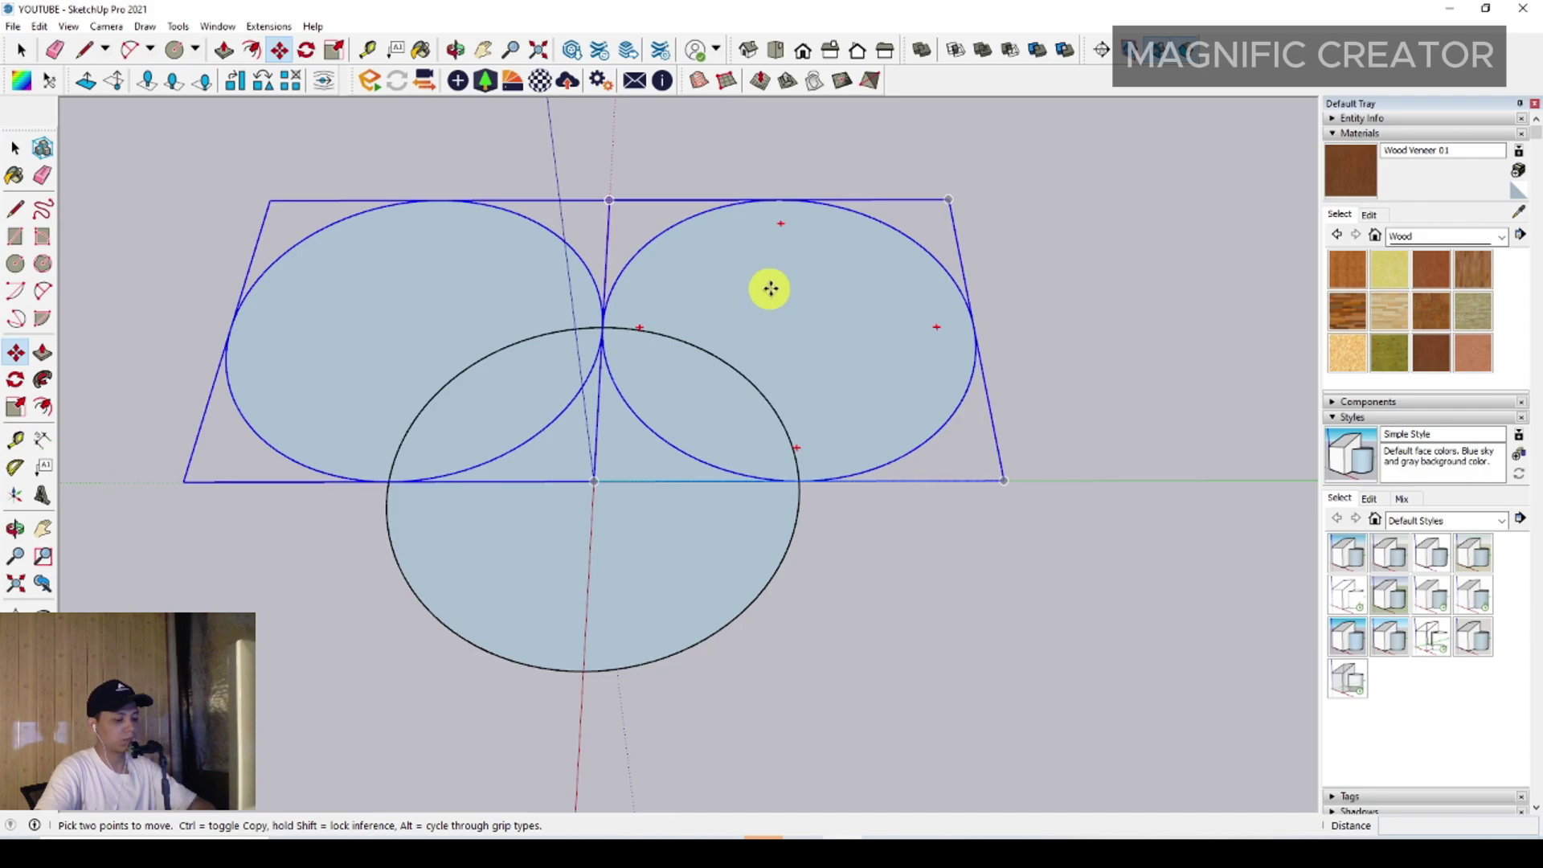
key(ctrl)
click(817, 263)
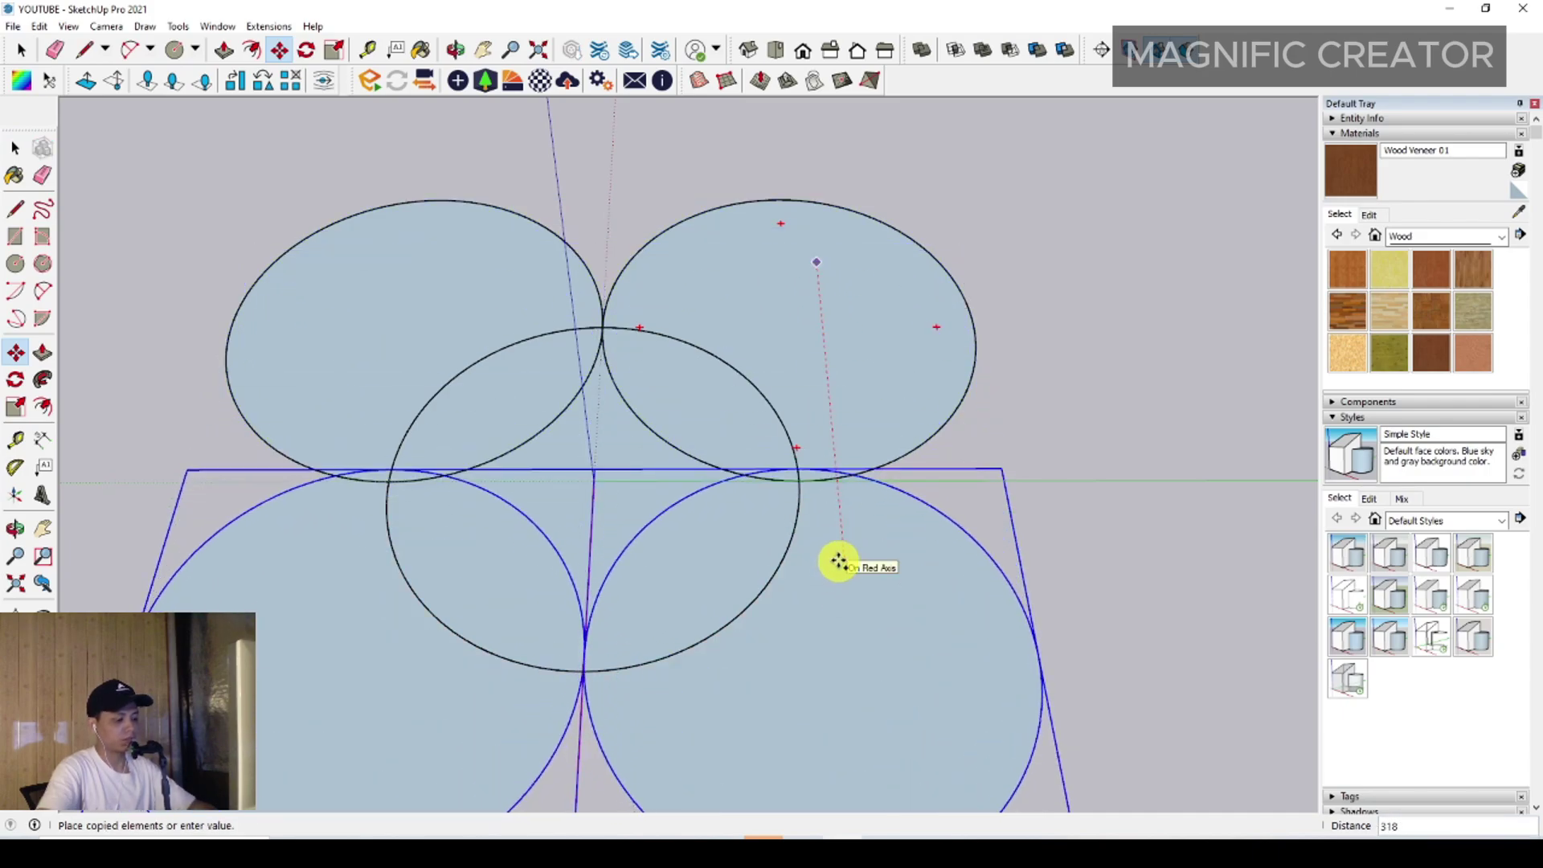
text(160)
key(Return)
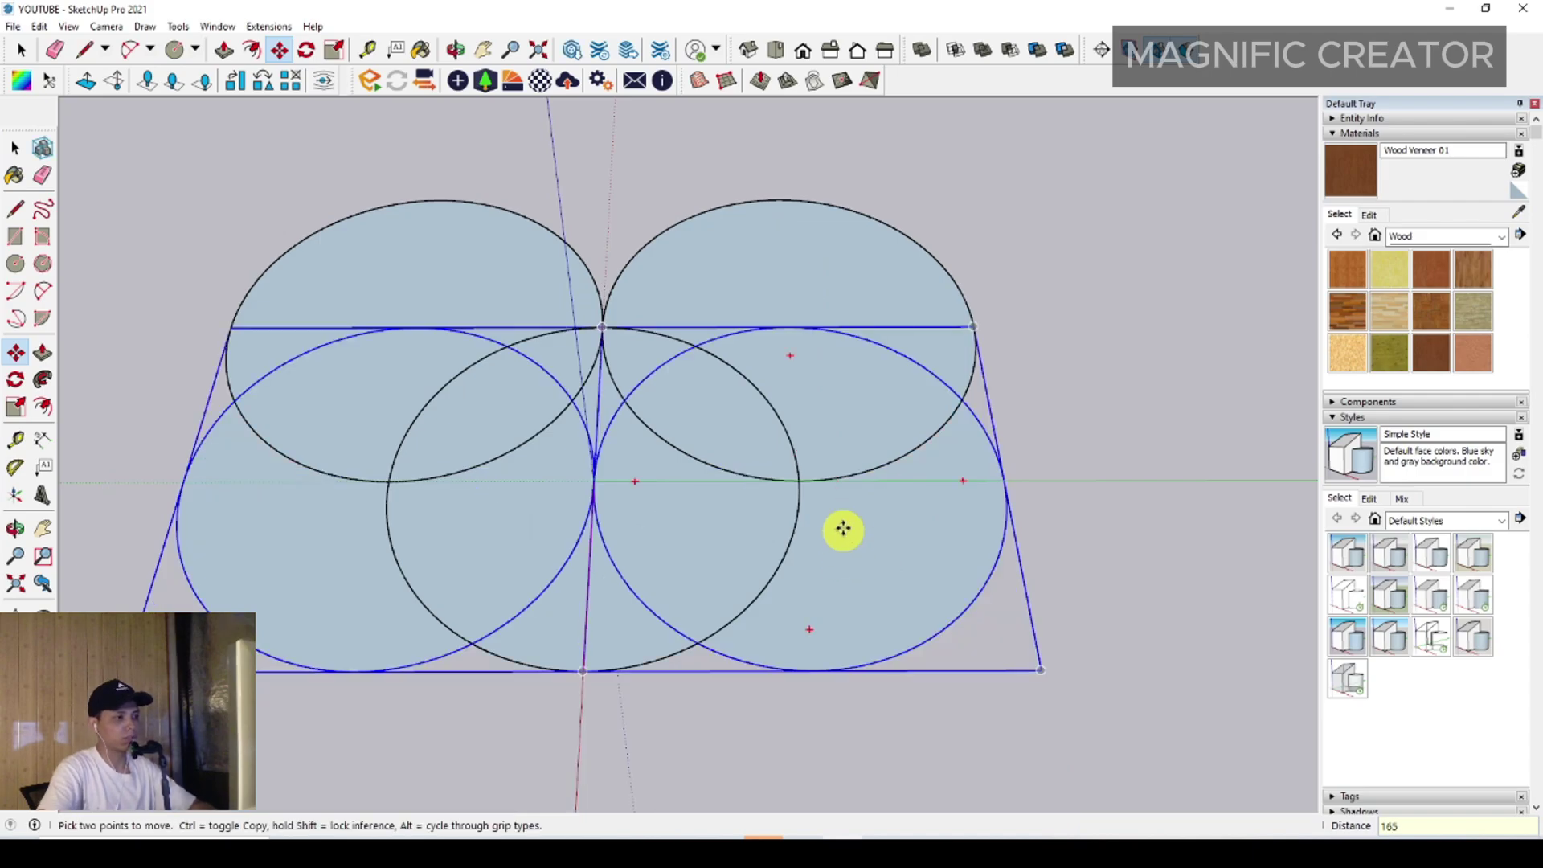
click(844, 528)
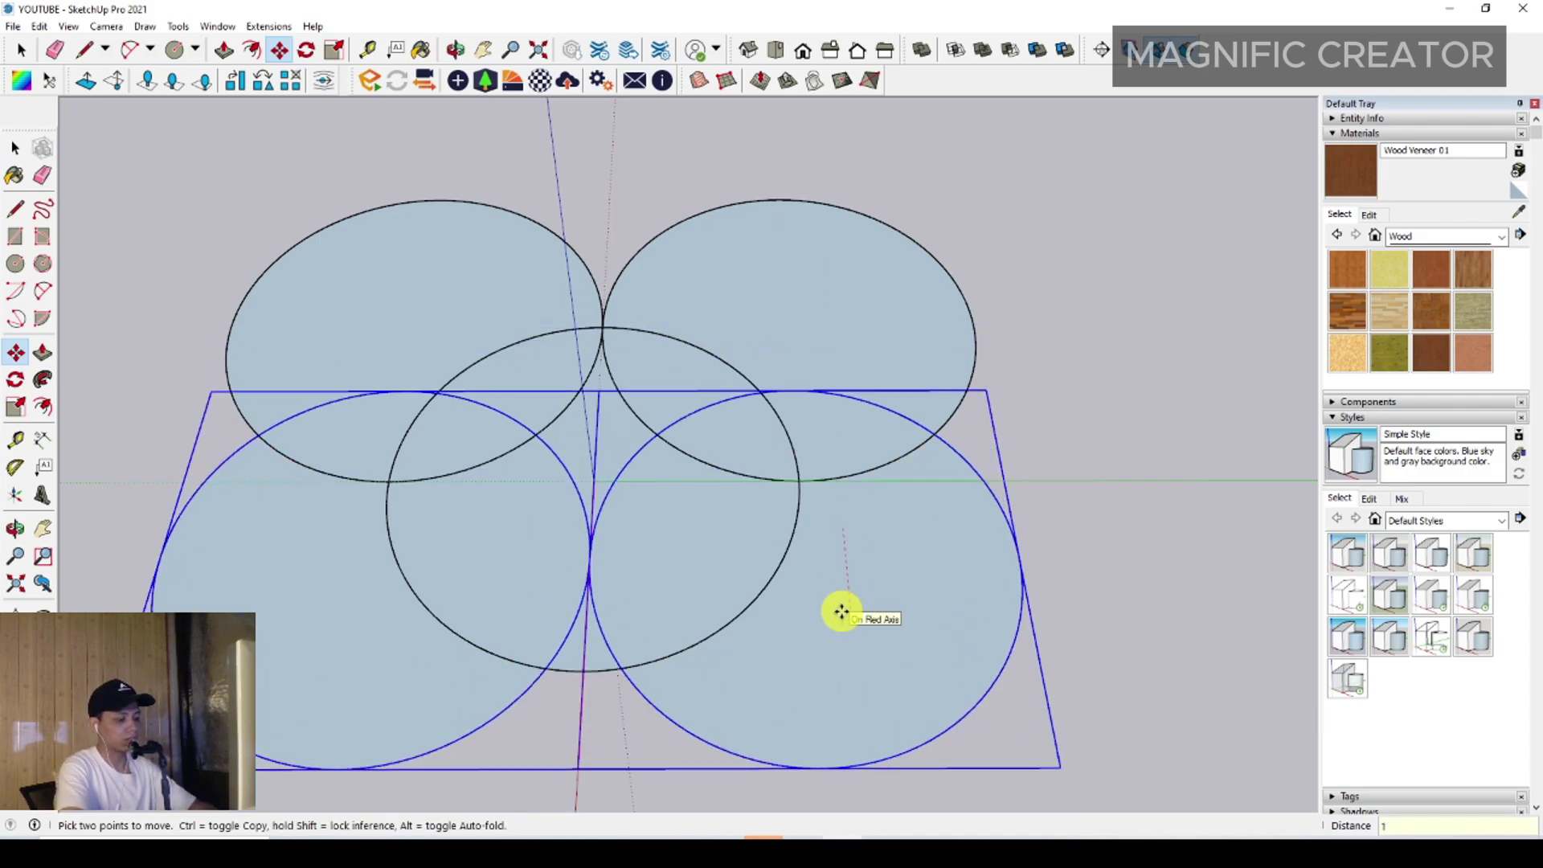
key(Return)
key(space)
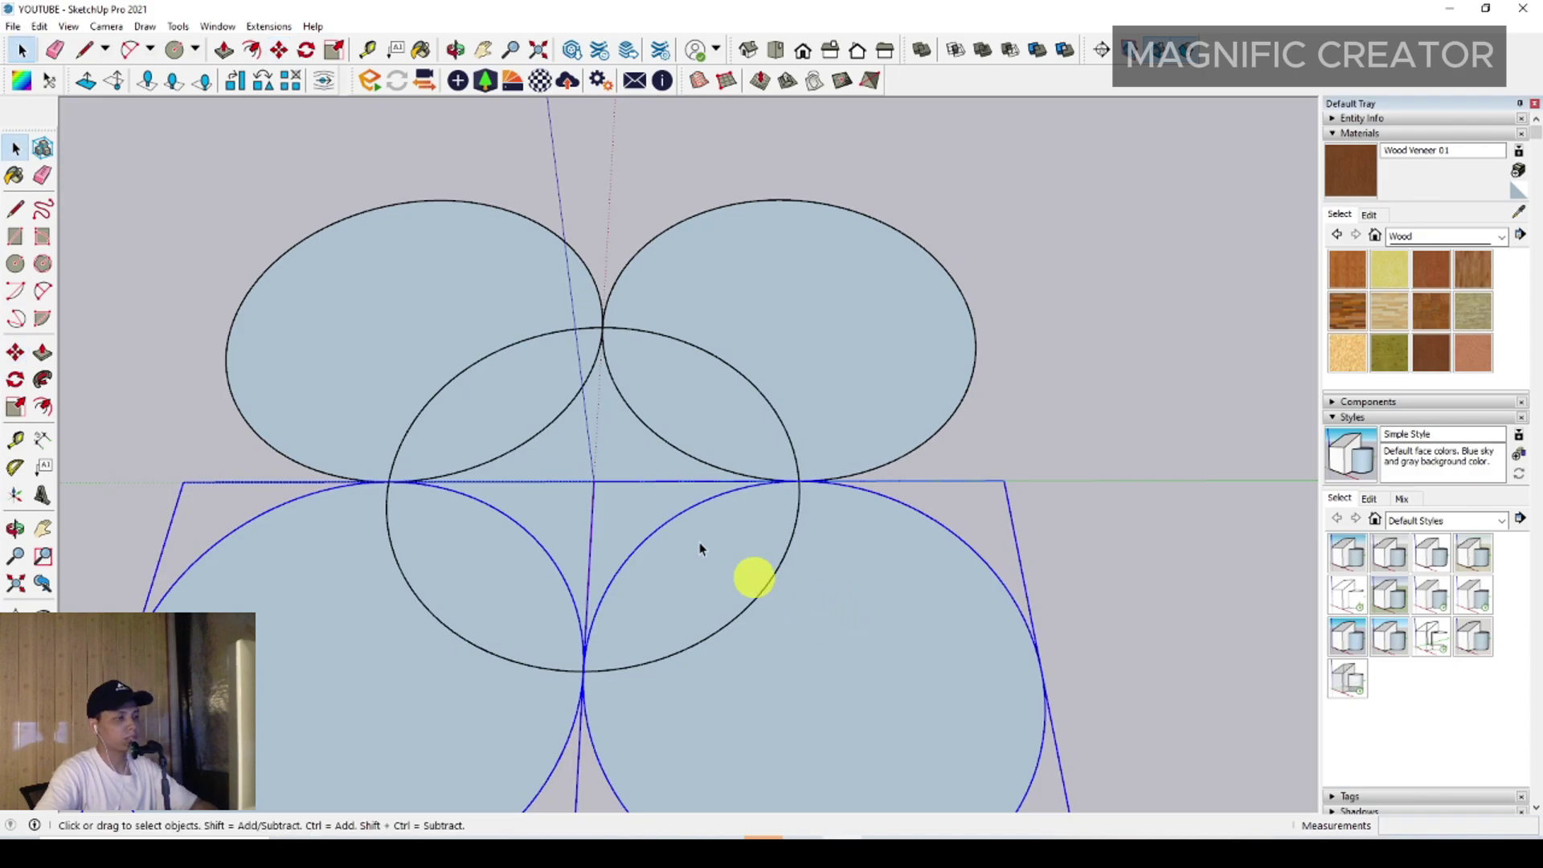
- Examine the arrangement of the four outer circle groups around the central circle by selecting them
scroll(596, 358, down, 3)
middle_drag(595, 359, 667, 500)
scroll(638, 420, up, 2)
click(699, 304)
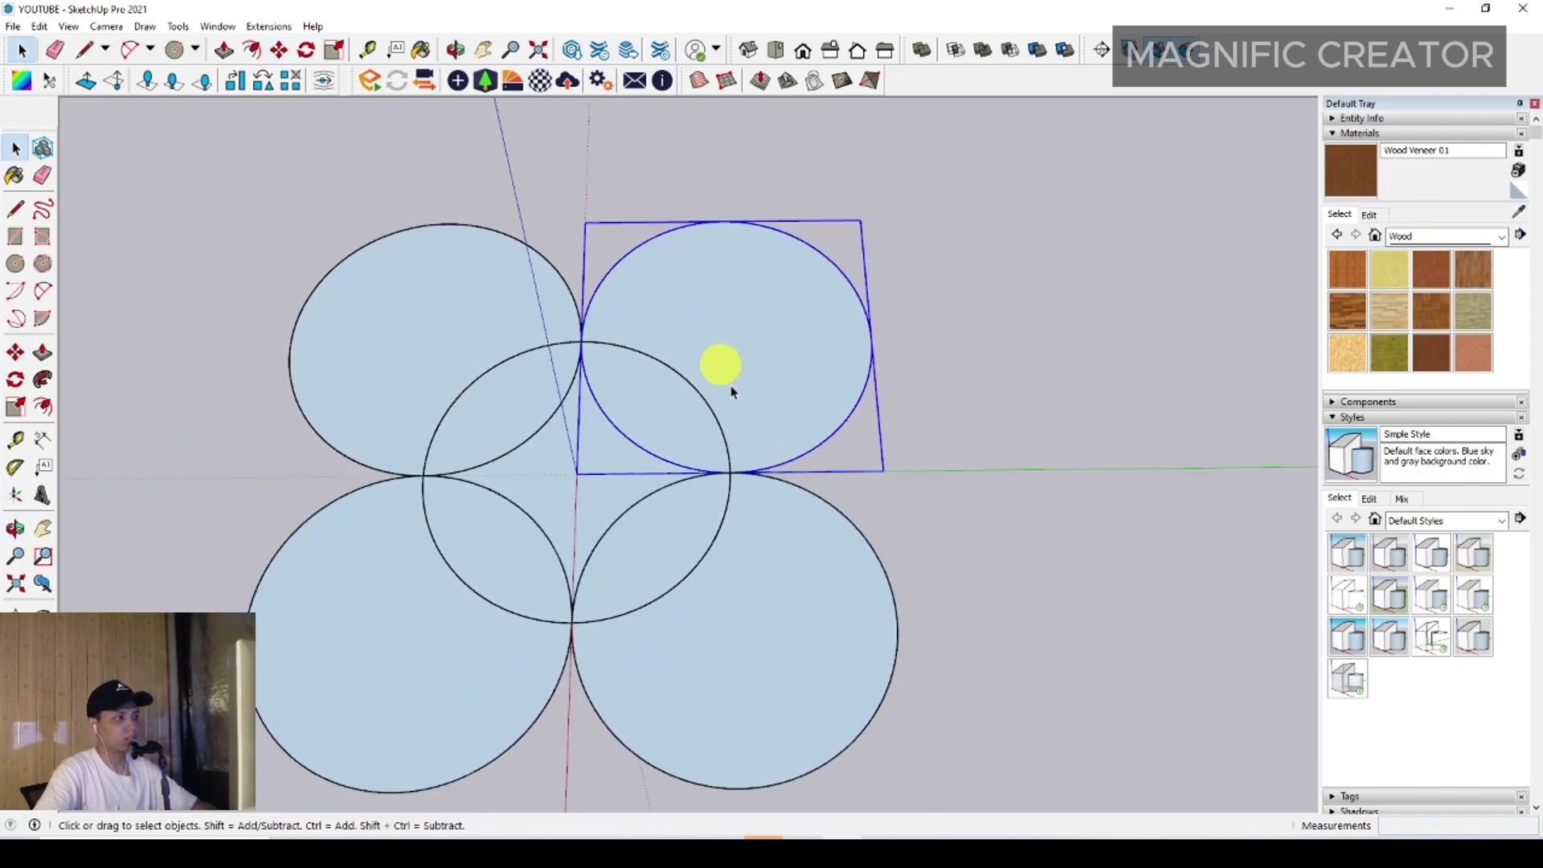
click(391, 336)
click(399, 675)
ctrl+click(731, 710)
ctrl+click(791, 514)
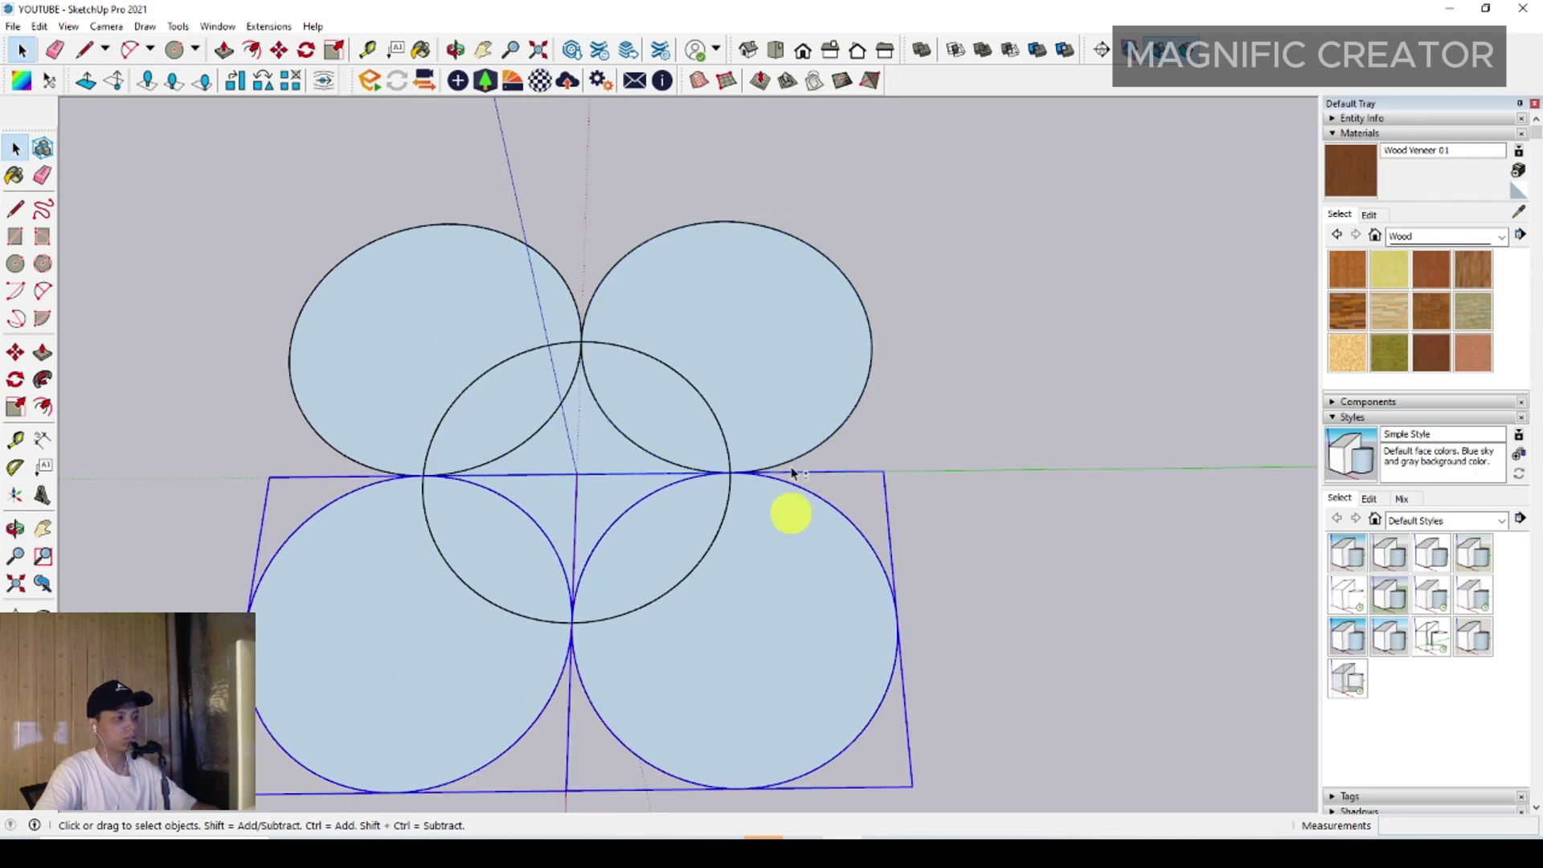
ctrl+click(770, 331)
ctrl+click(444, 307)
ctrl+click(825, 242)
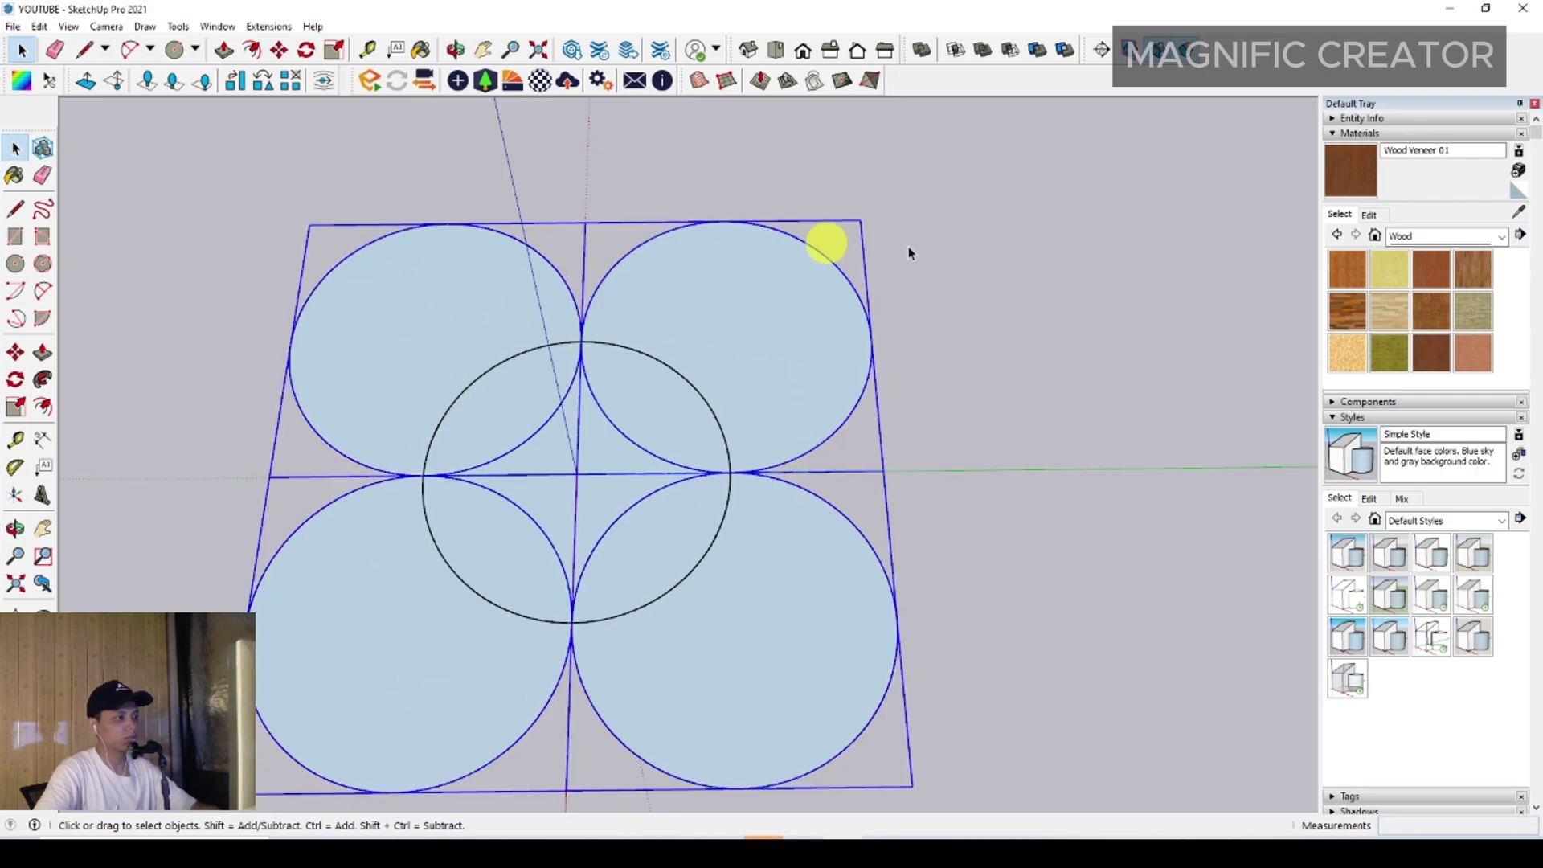
- Open the rear right circle group for editing and offset its circle 50 inward
double_click(736, 324)
double_click(734, 323)
scroll(648, 334, up, 2)
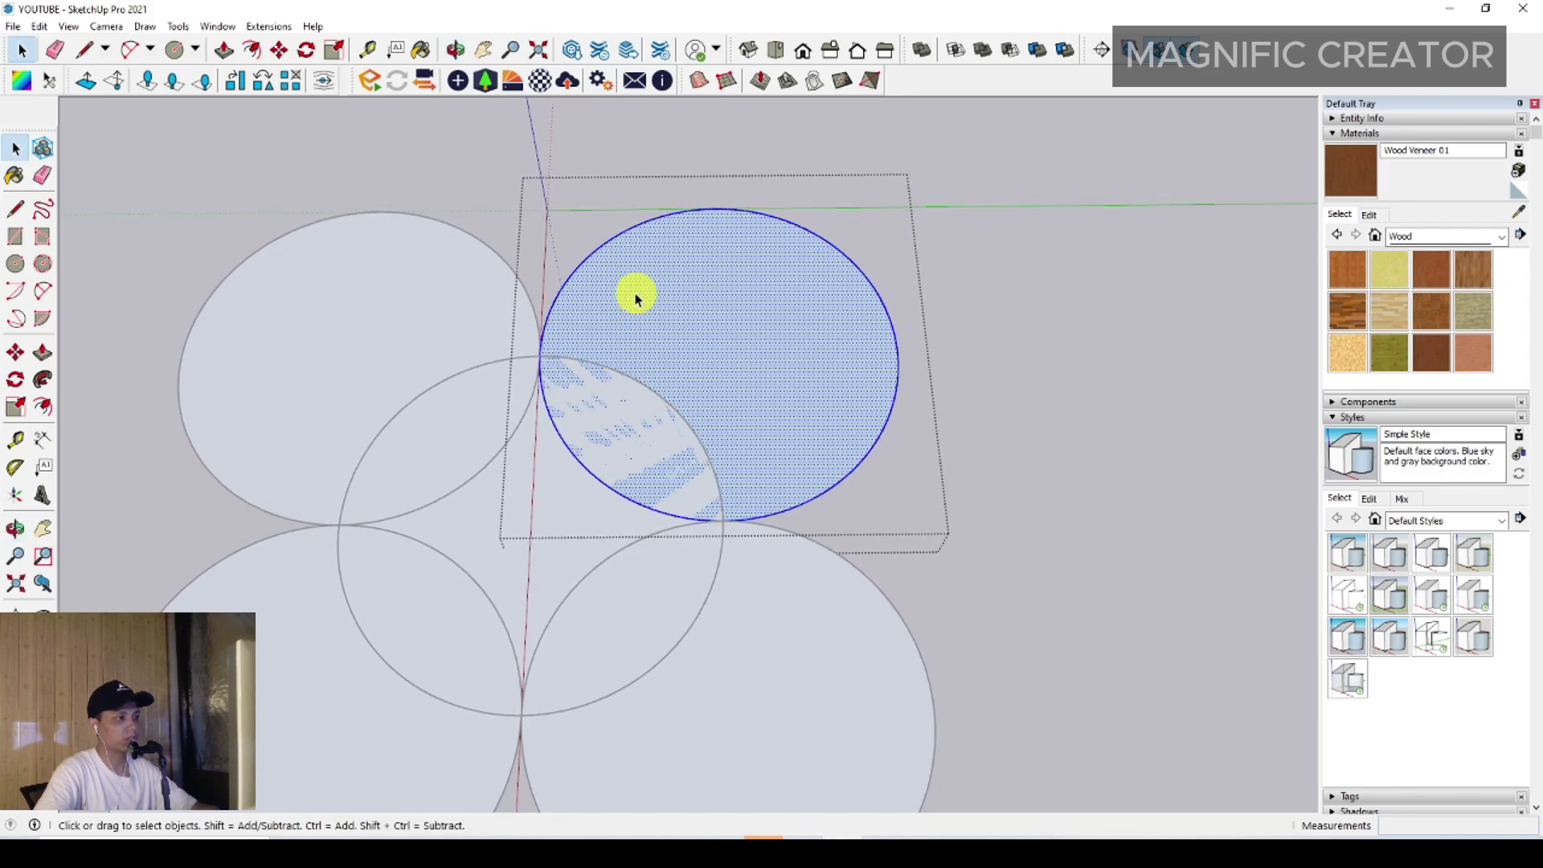
click(44, 406)
scroll(558, 309, up, 1)
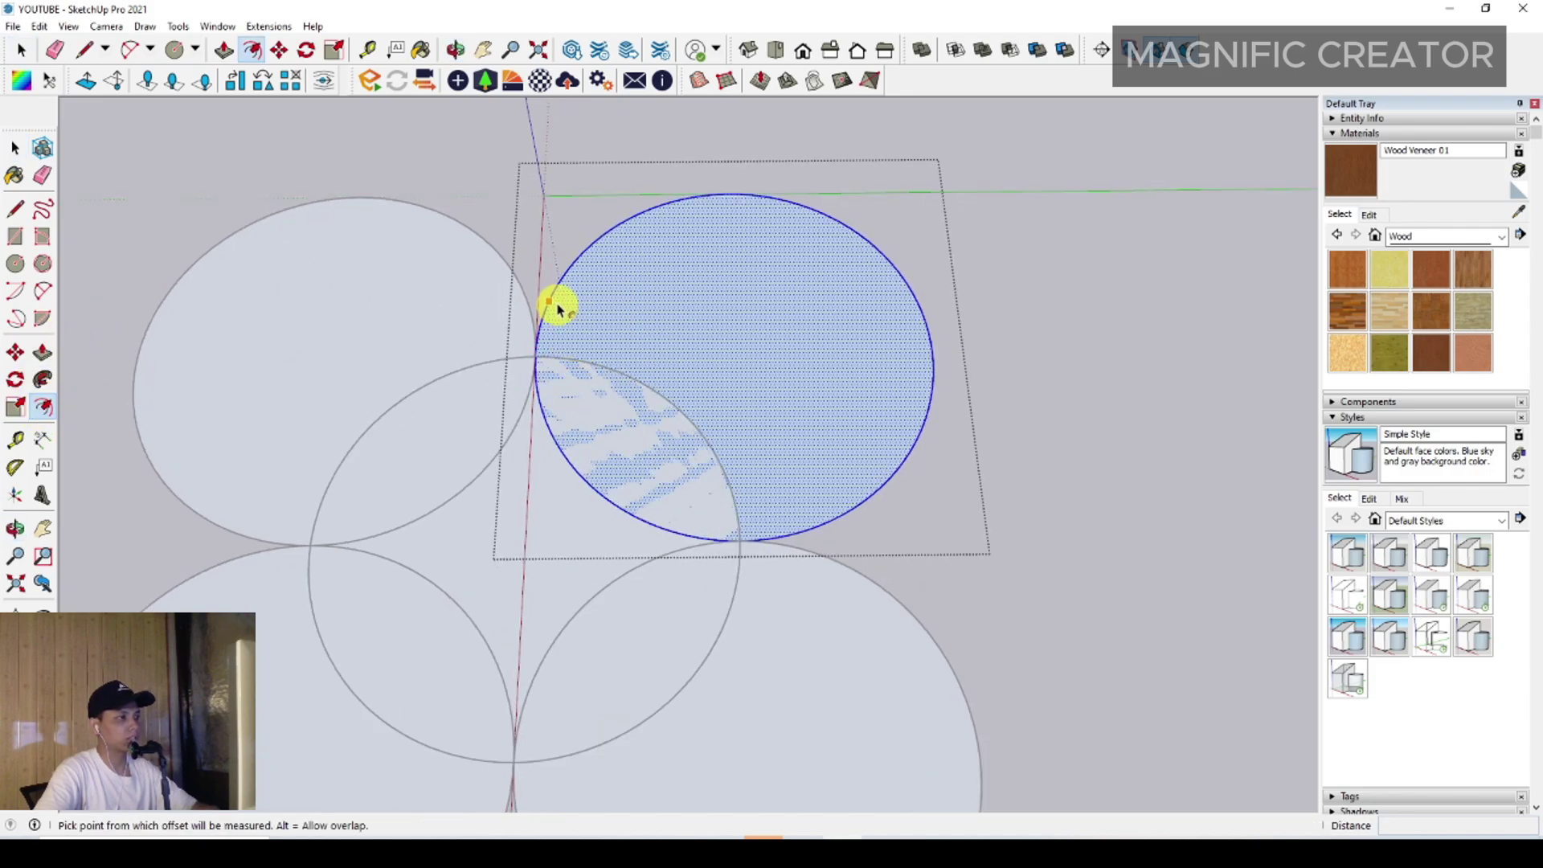
click(554, 302)
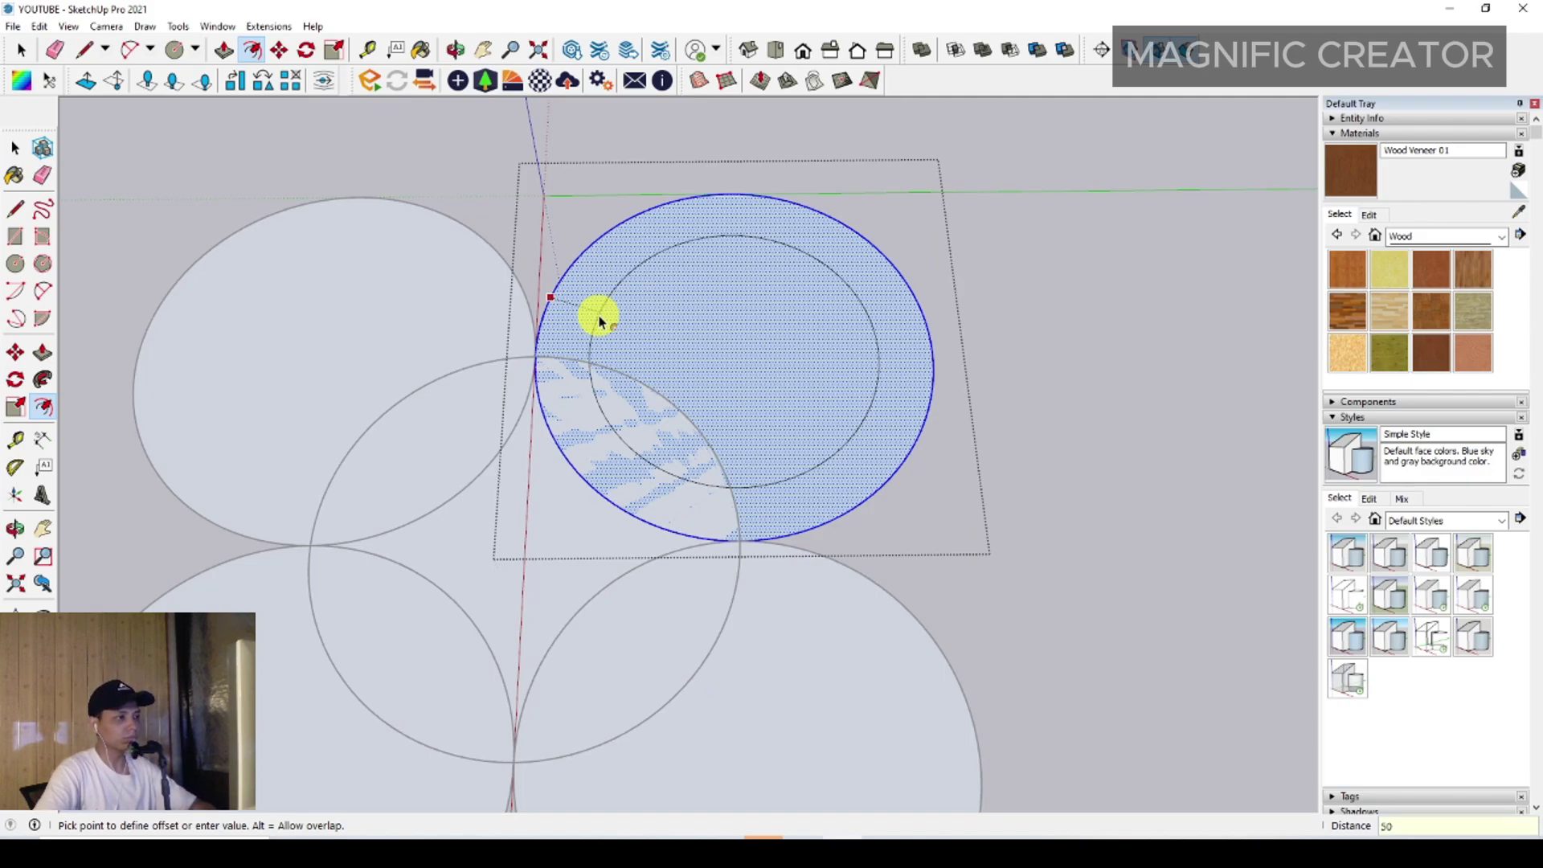
key(Return)
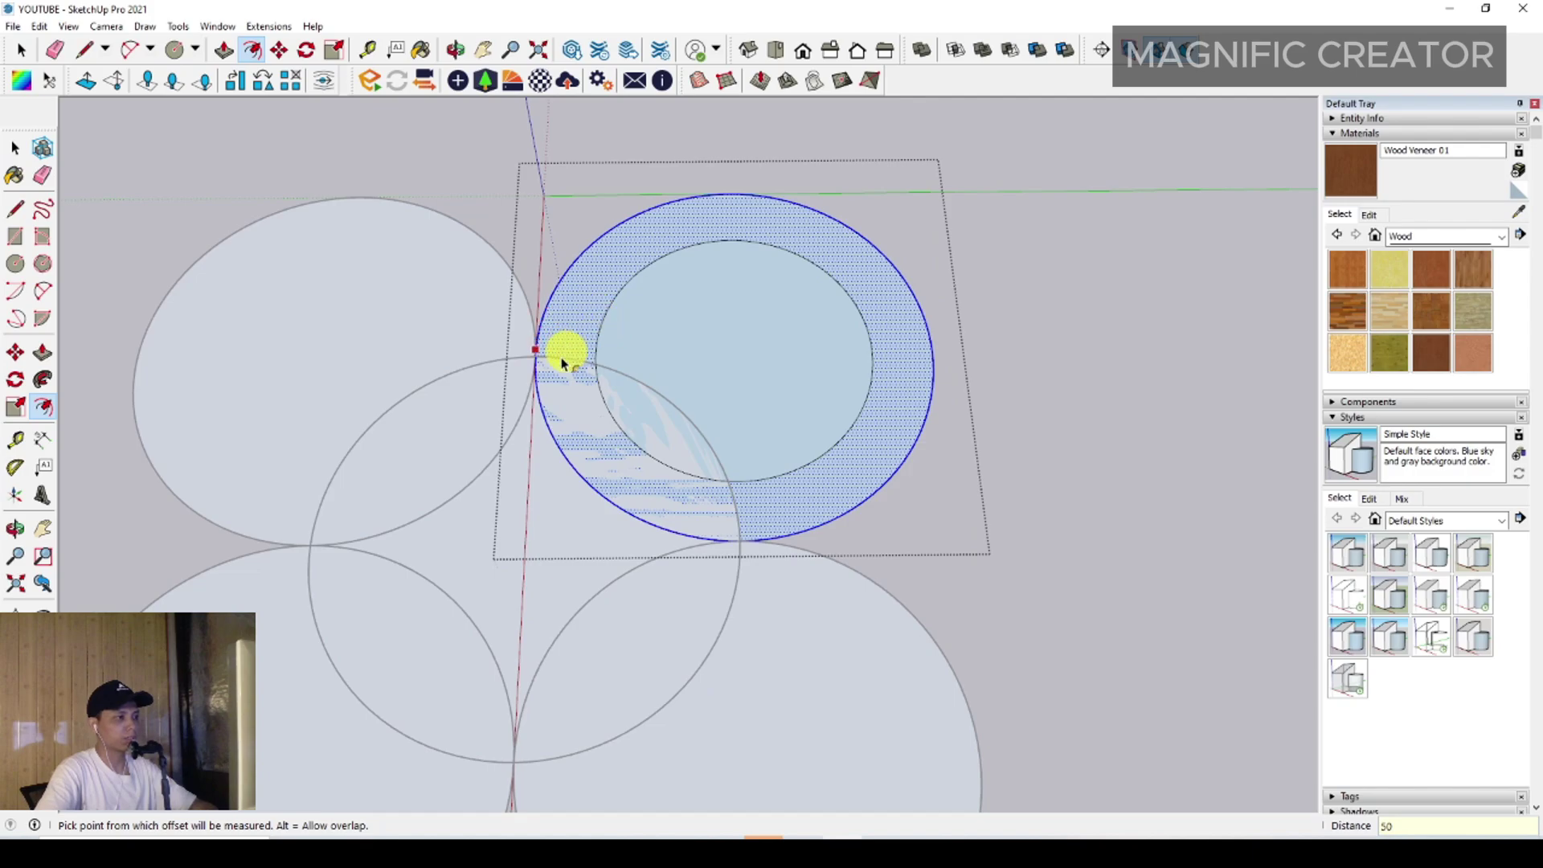
key(space)
- Offset the circle inside the rear left group 50 inward
click(379, 296)
key(f)
click(493, 250)
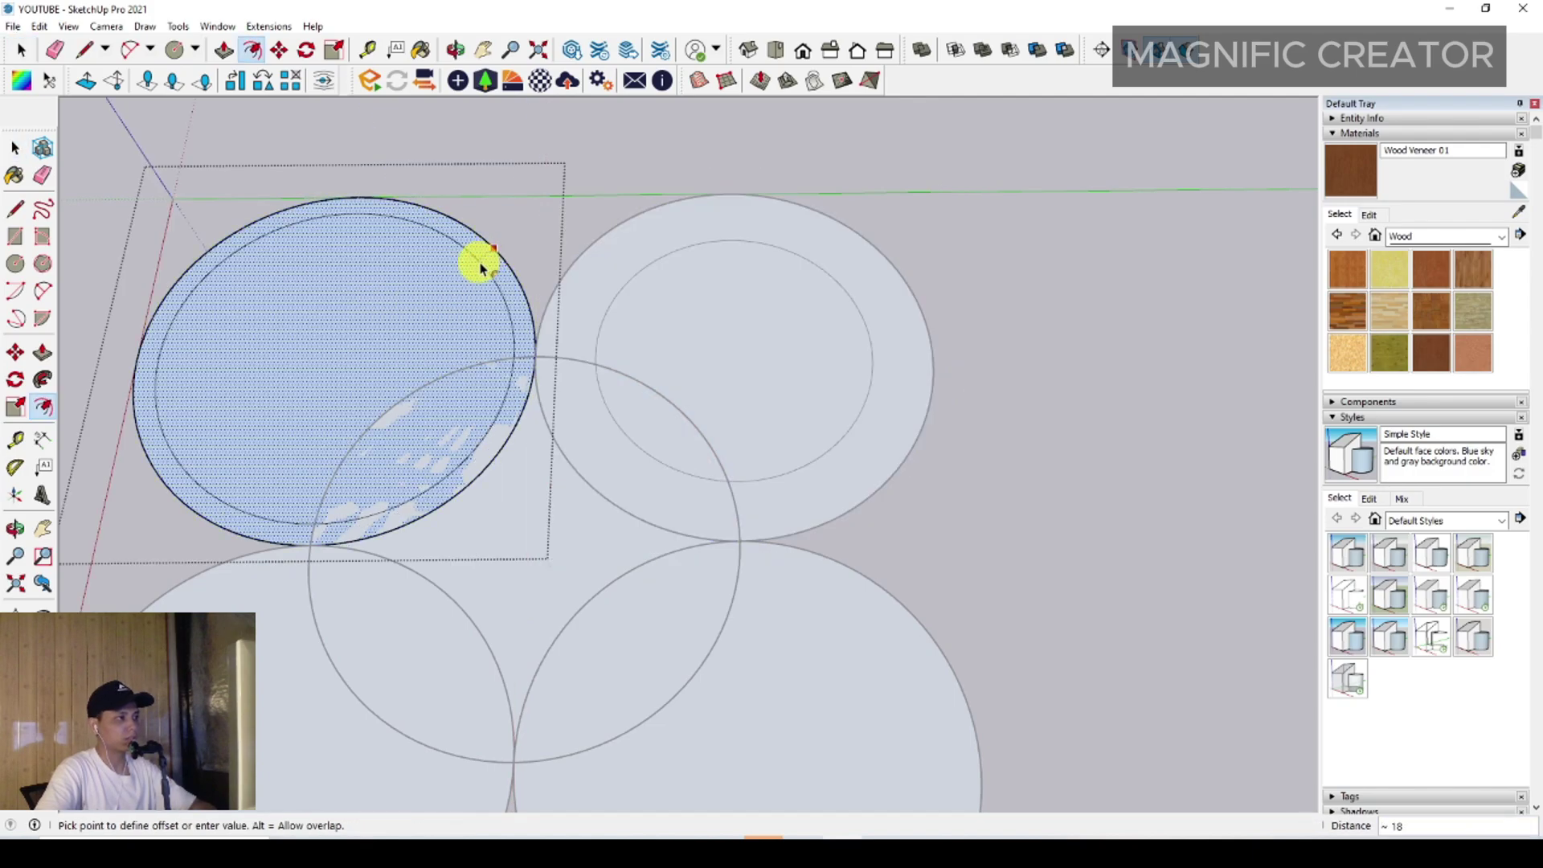
text(50)
key(Return)
key(space)
- Offset the circle inside the front right group 50 inward
double_click(826, 676)
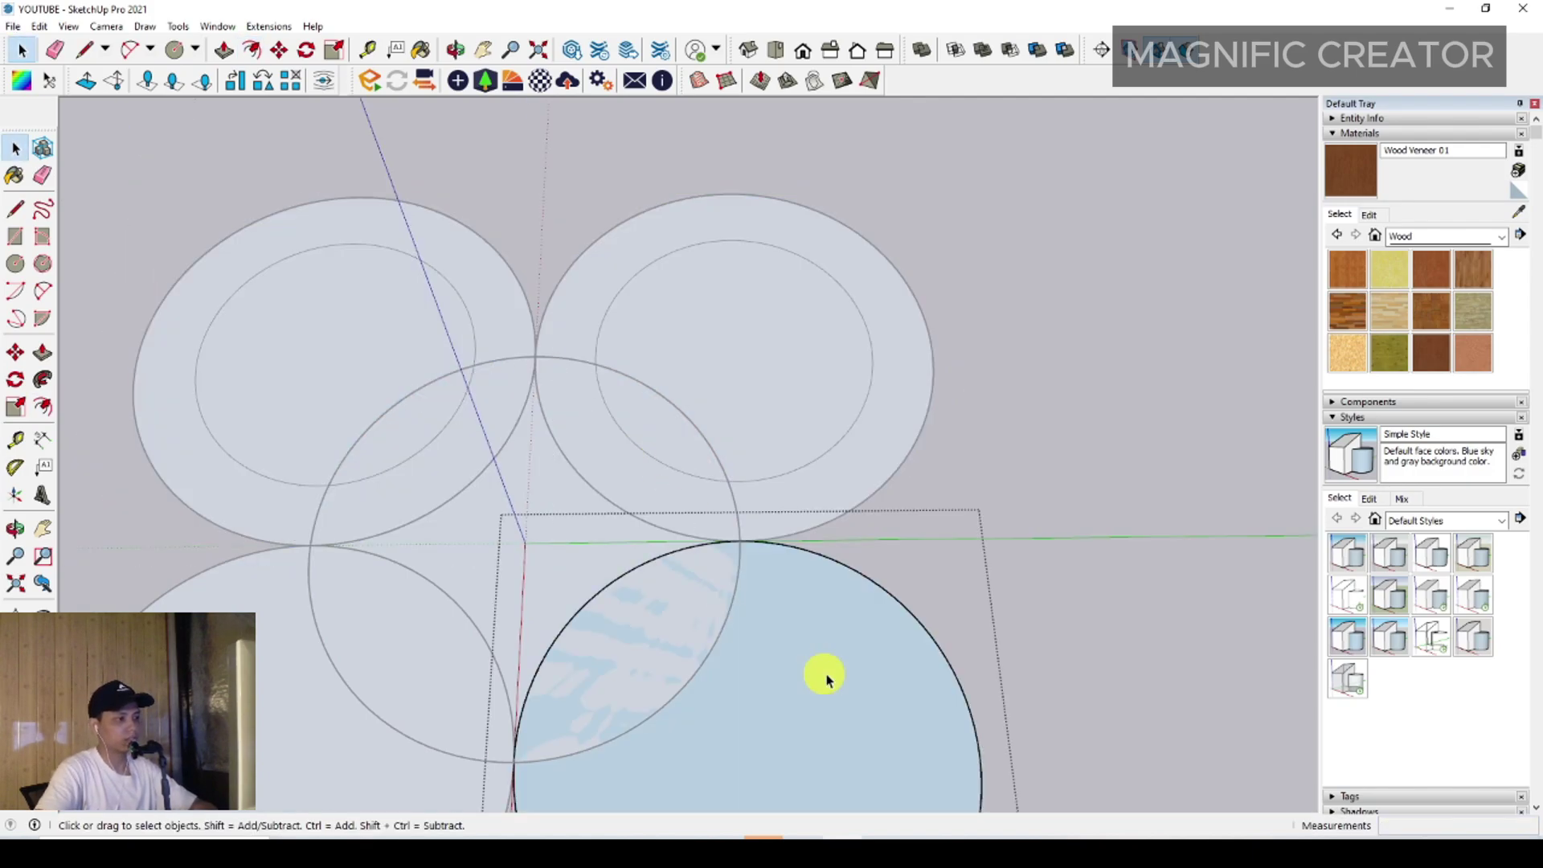
click(825, 676)
key(f)
click(764, 543)
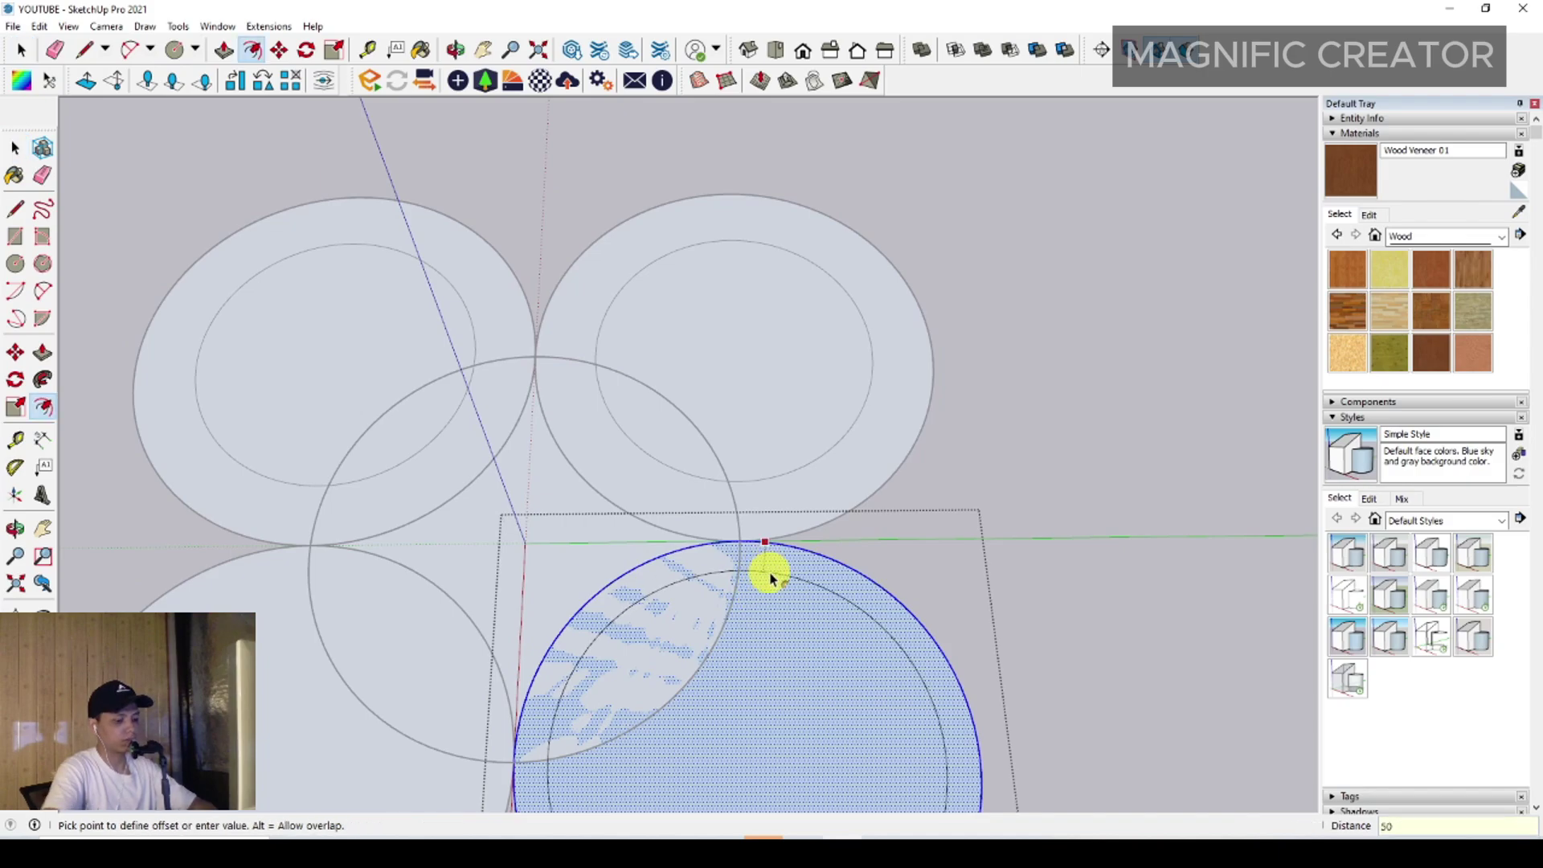
key(Return)
key(space)
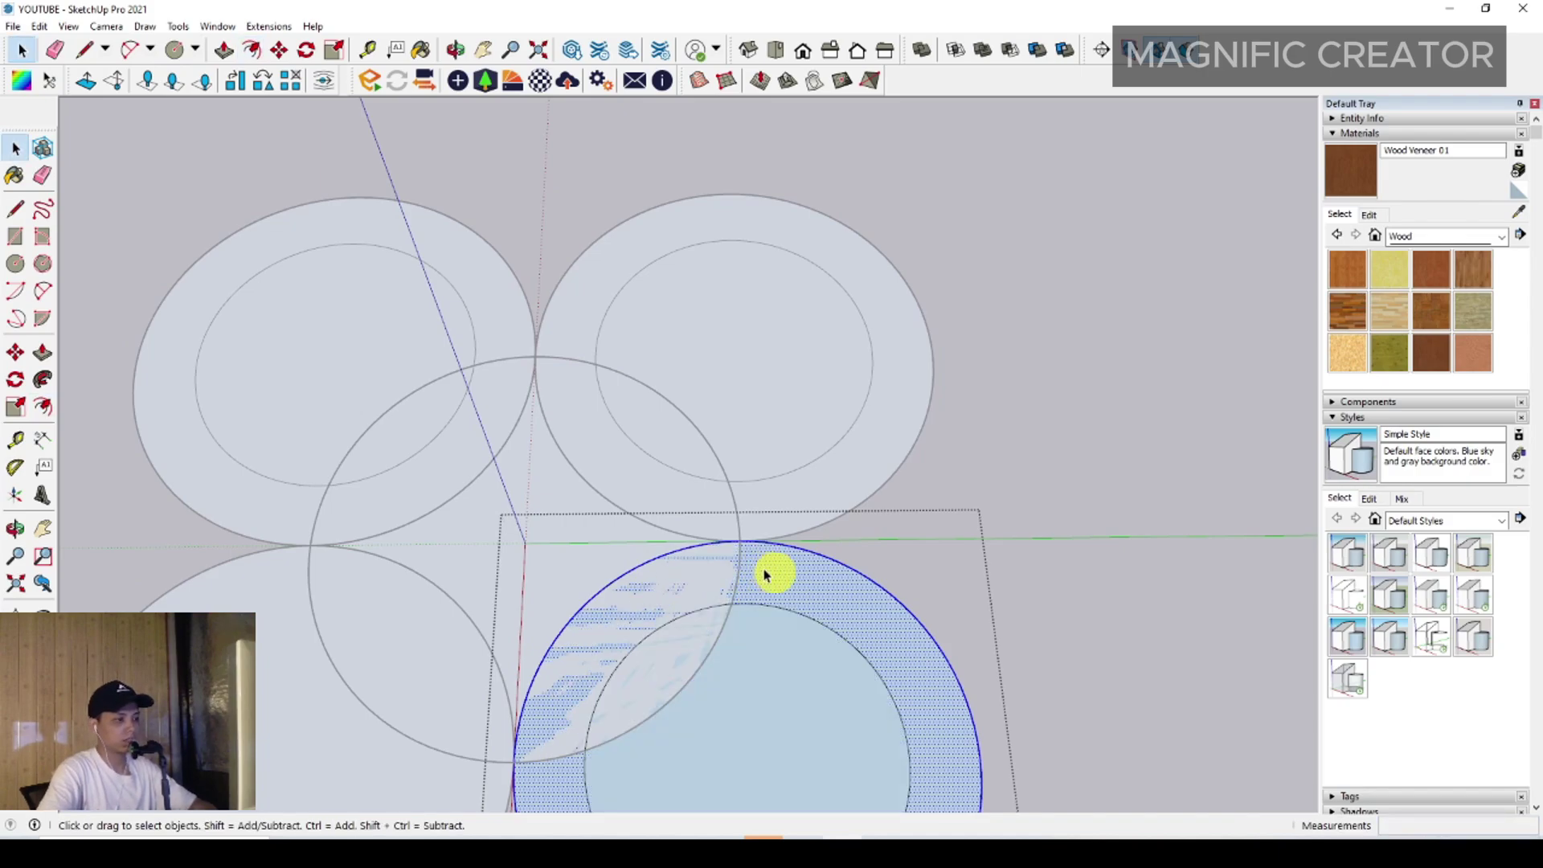
- Offset the circle inside the front left group 50 inward
scroll(348, 564, down, 1)
triple_click(286, 646)
key(f)
click(251, 563)
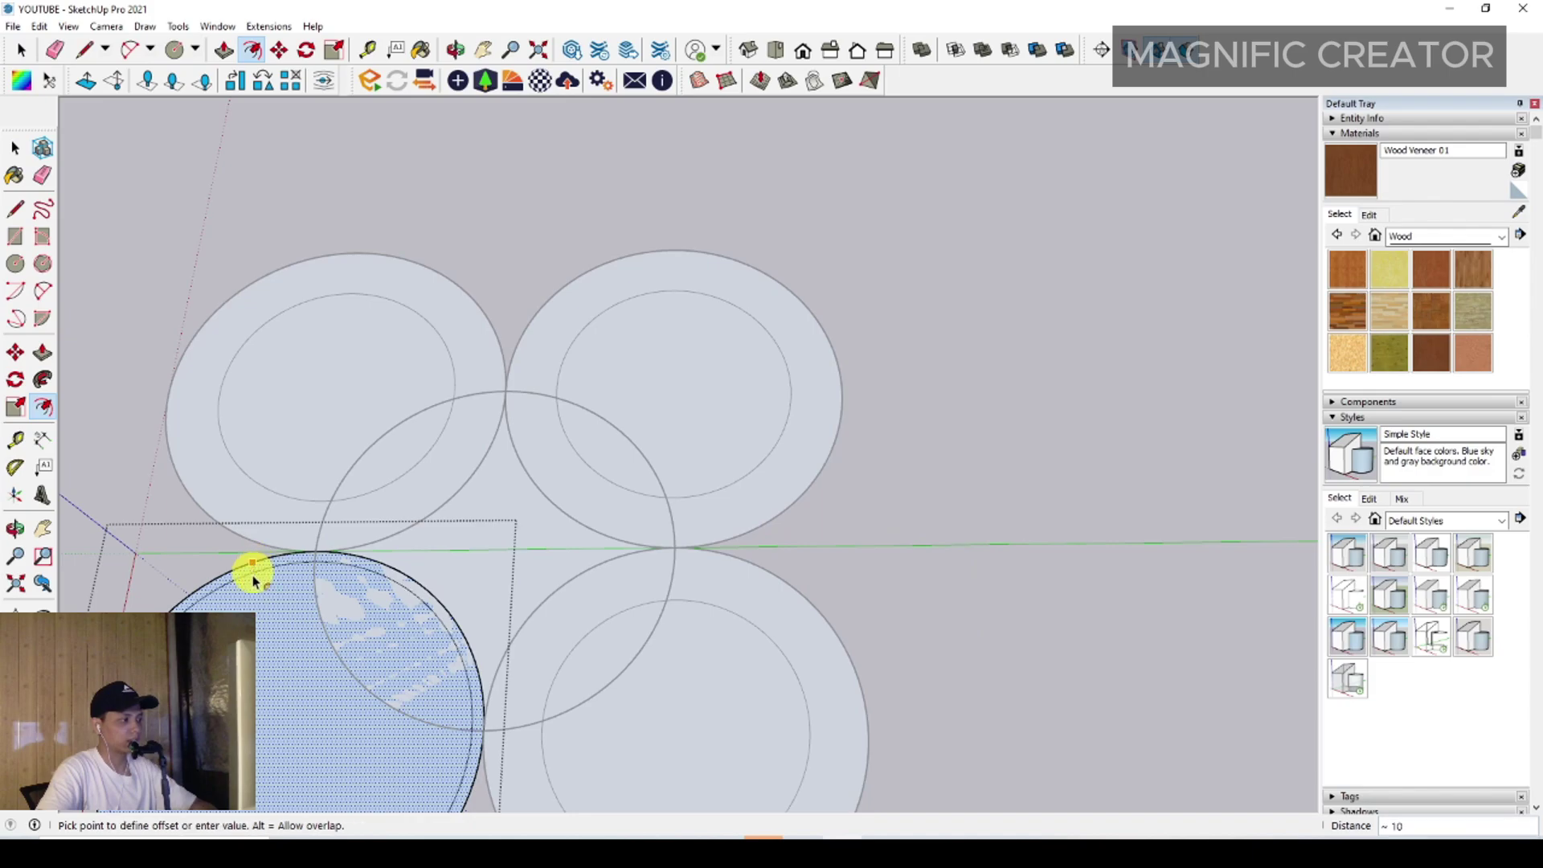
text(50)
key(Return)
key(space)
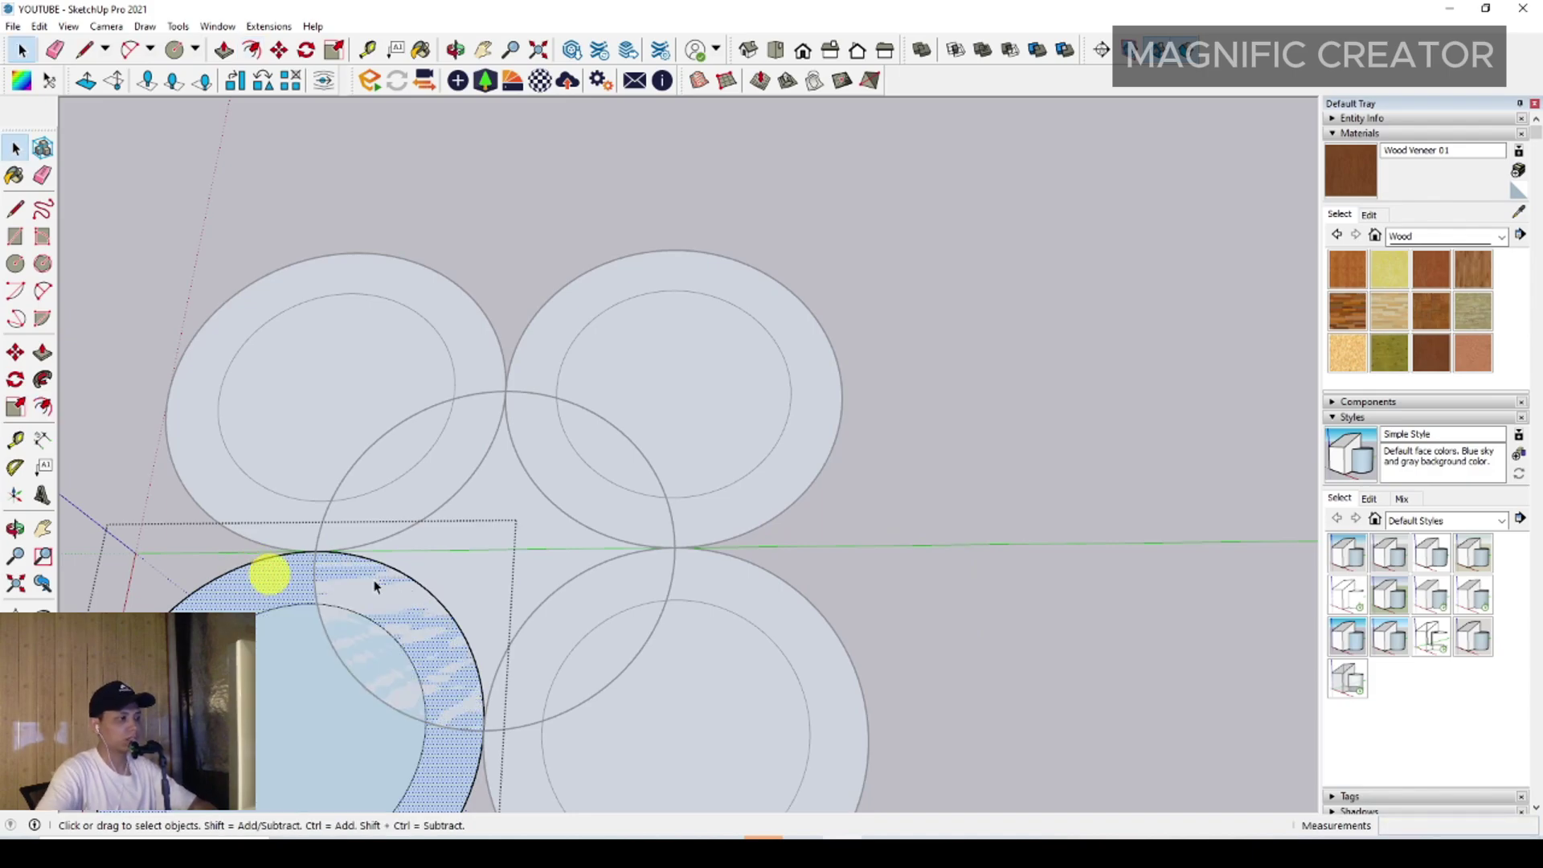
- Leave group editing and explode all the circle groups so their edges merge with the central circle
scroll(268, 576, down, 3)
click(894, 476)
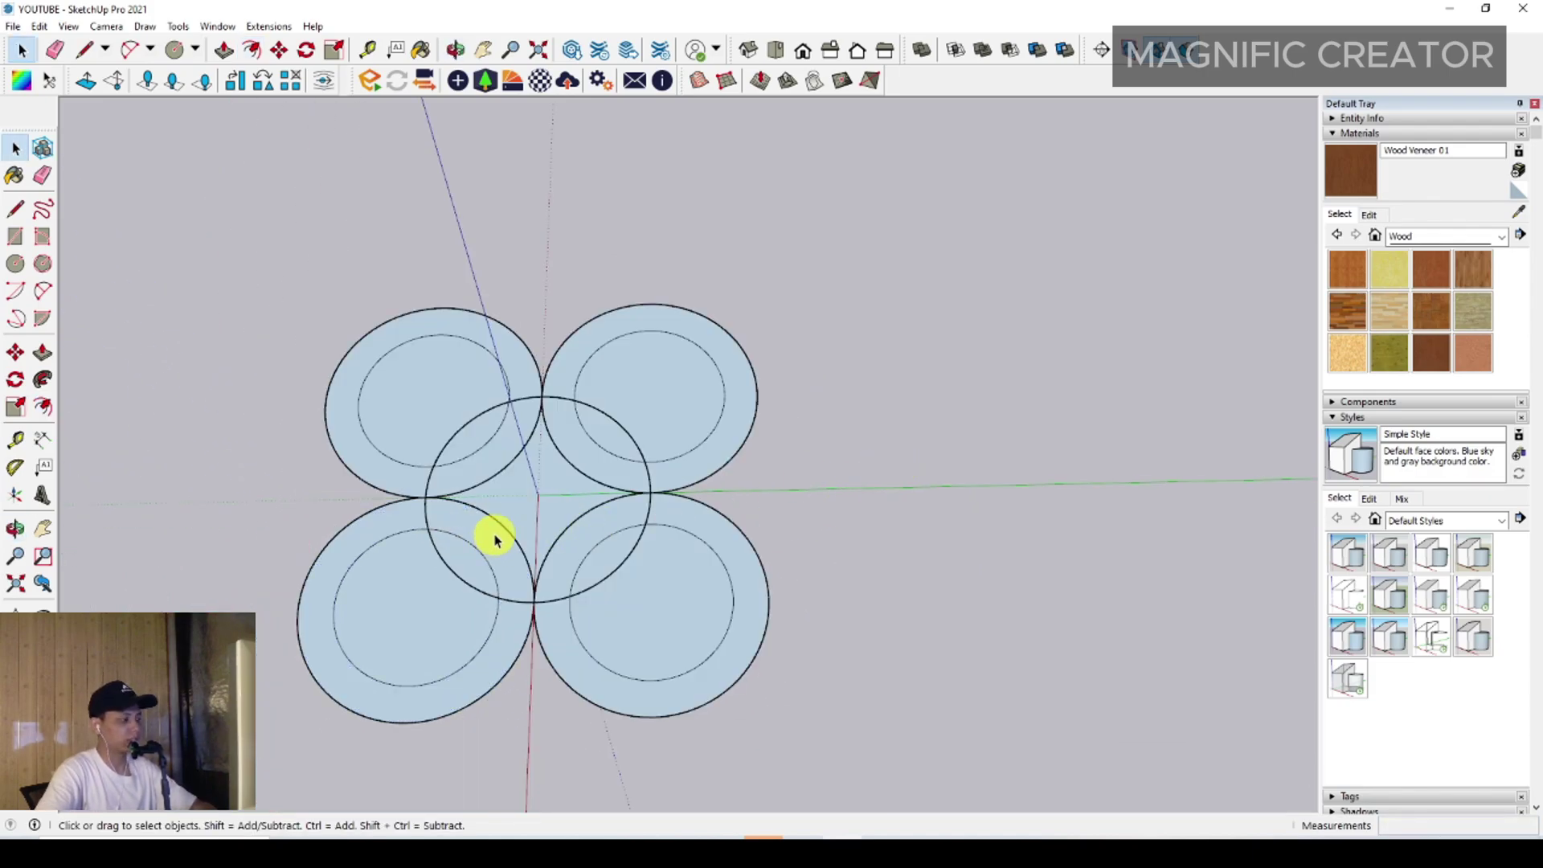
middle_drag(496, 540, 523, 482)
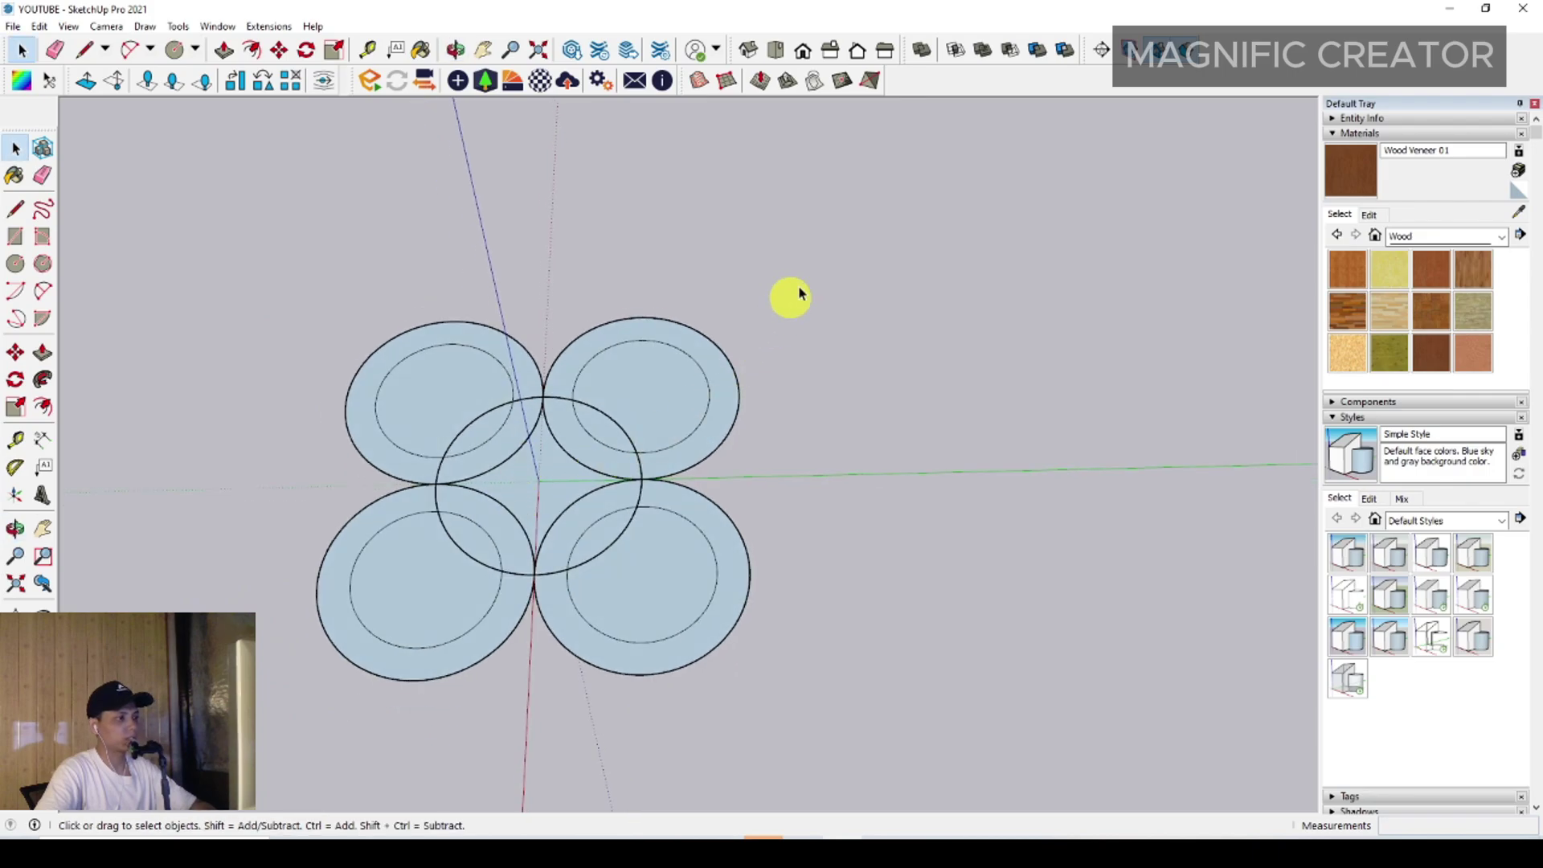
drag(811, 272, 322, 619)
drag(256, 690, 257, 690)
scroll(575, 499, up, 5)
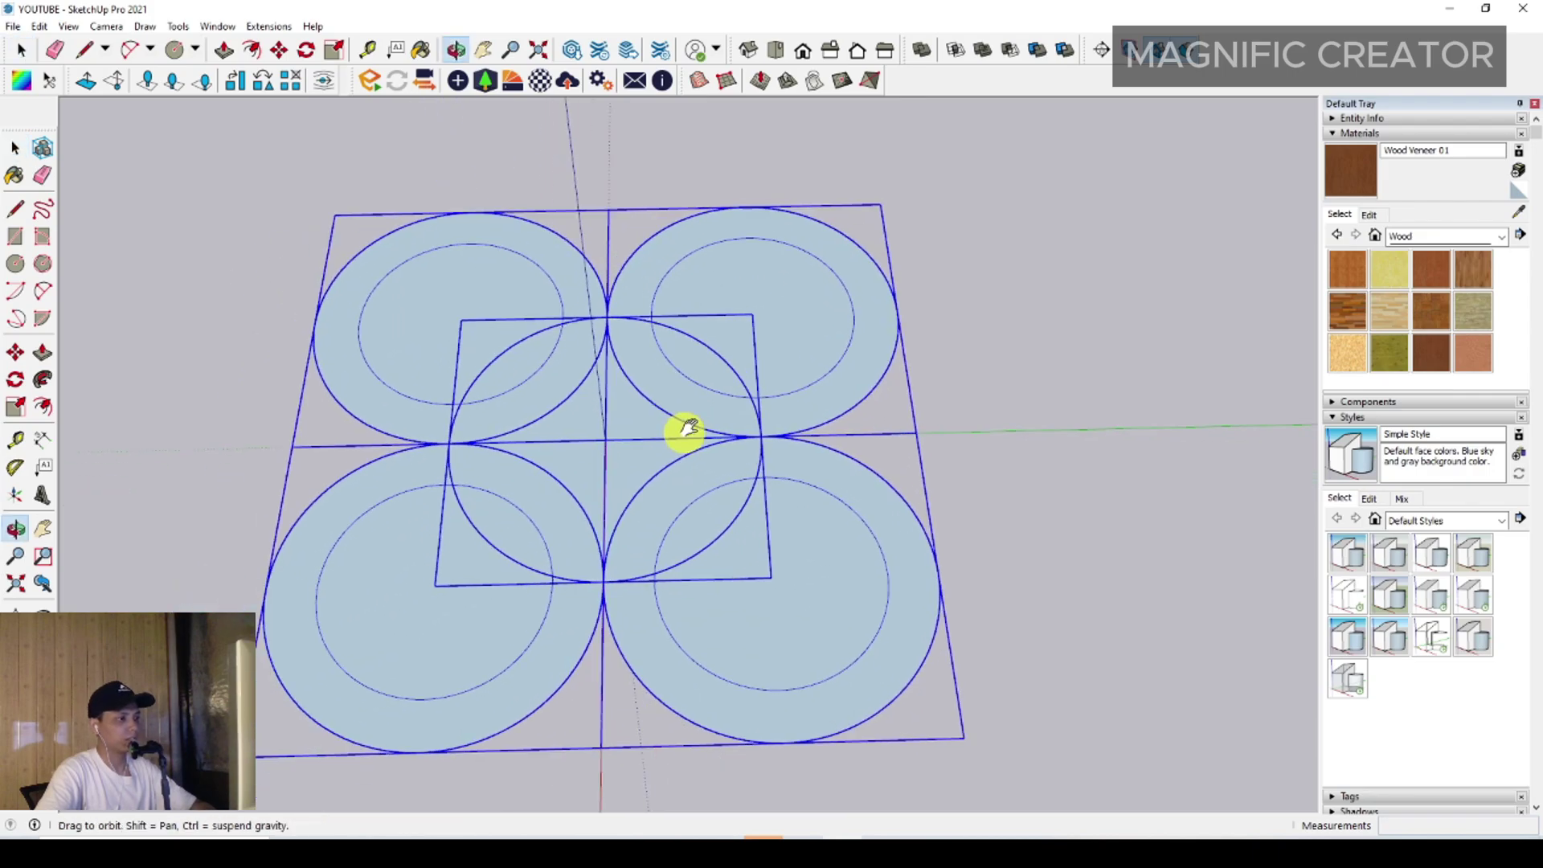
right_click(721, 332)
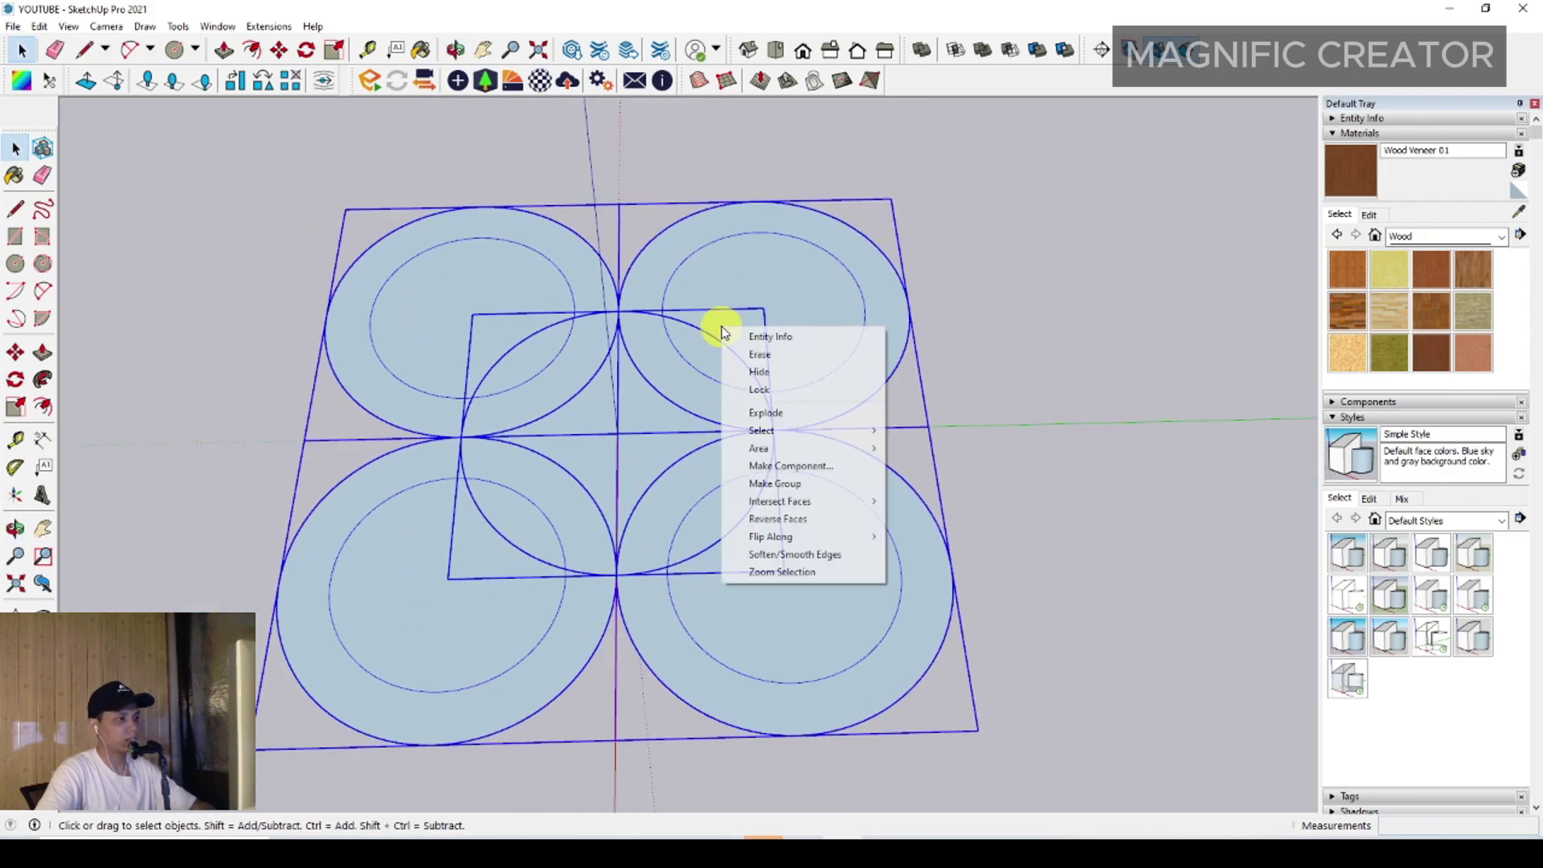
click(761, 414)
middle_drag(747, 407, 778, 475)
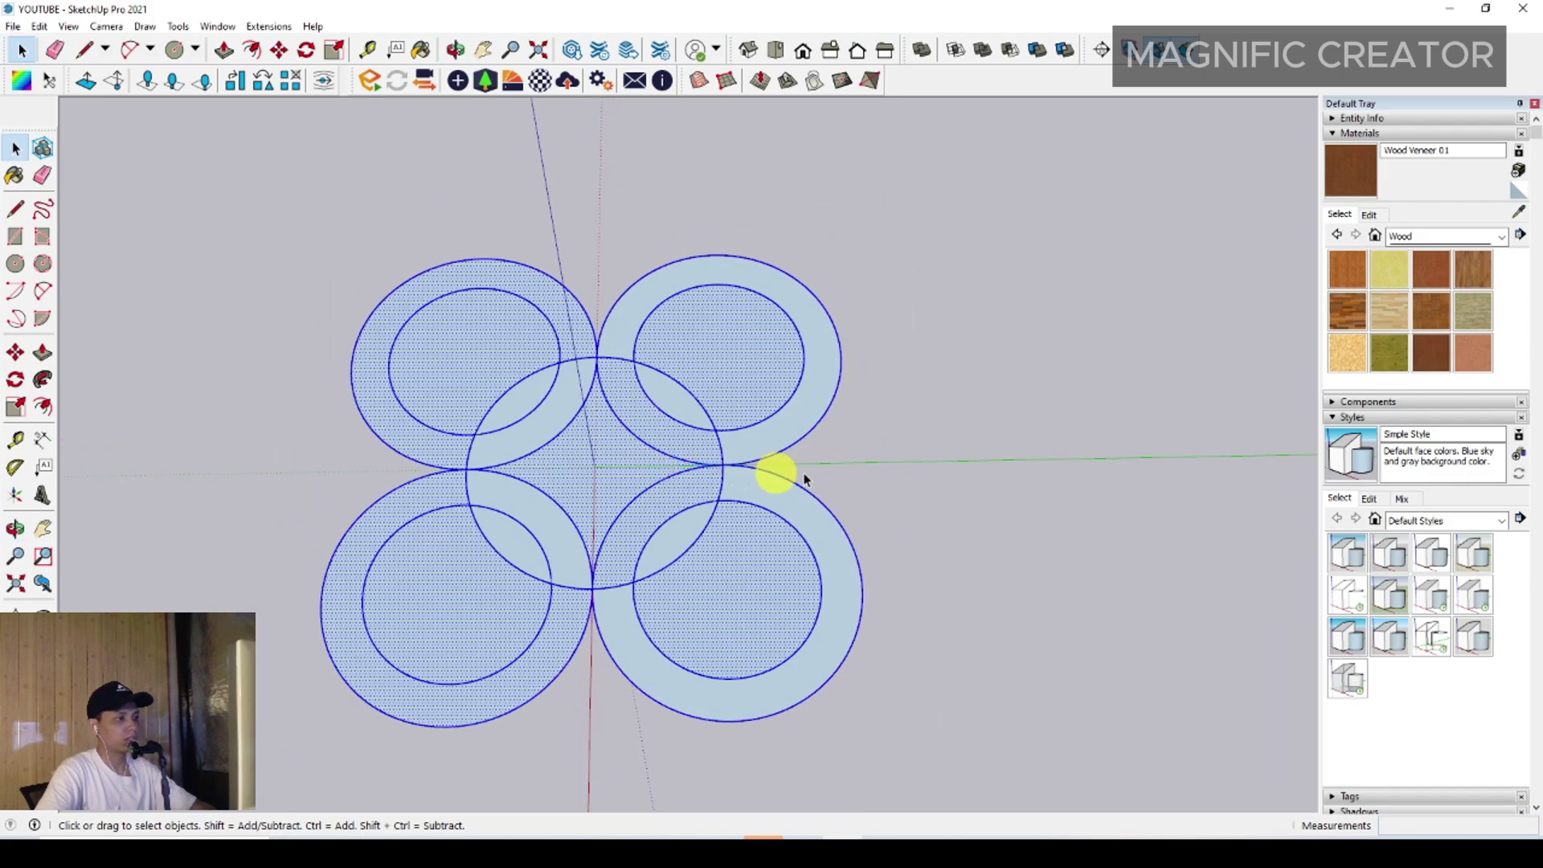
click(651, 391)
middle_drag(601, 415, 592, 471)
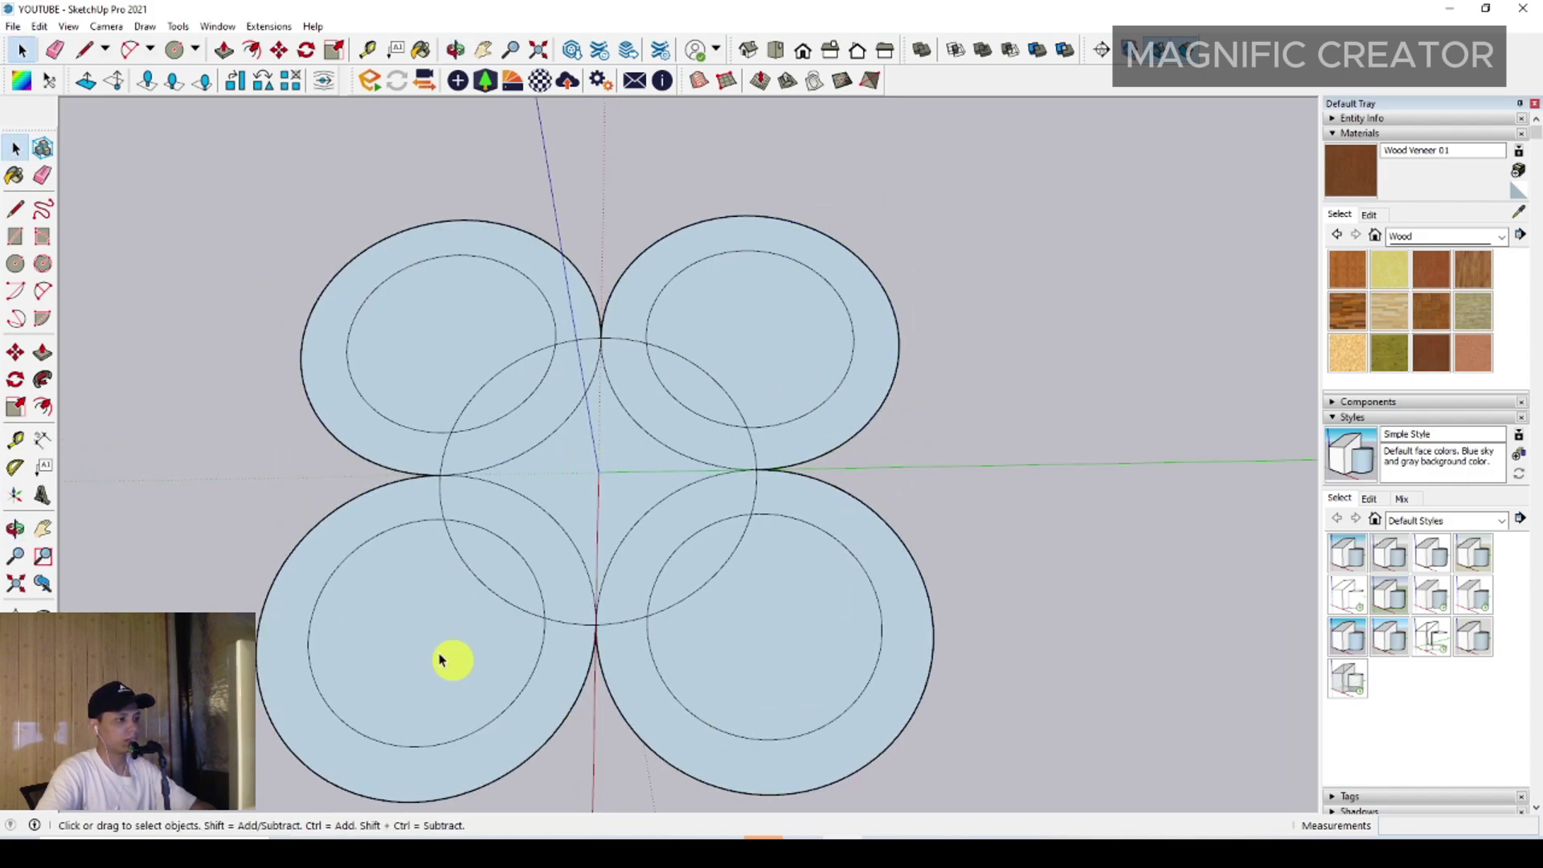
- Erase all parts of the four surrounding circles and their inner rings that lie outside the central circle
click(43, 175)
drag(331, 438, 482, 334)
mouse_move(563, 304)
mouse_down()
mouse_move(619, 282)
mouse_move(785, 403)
mouse_move(810, 599)
mouse_up()
drag(568, 706, 337, 596)
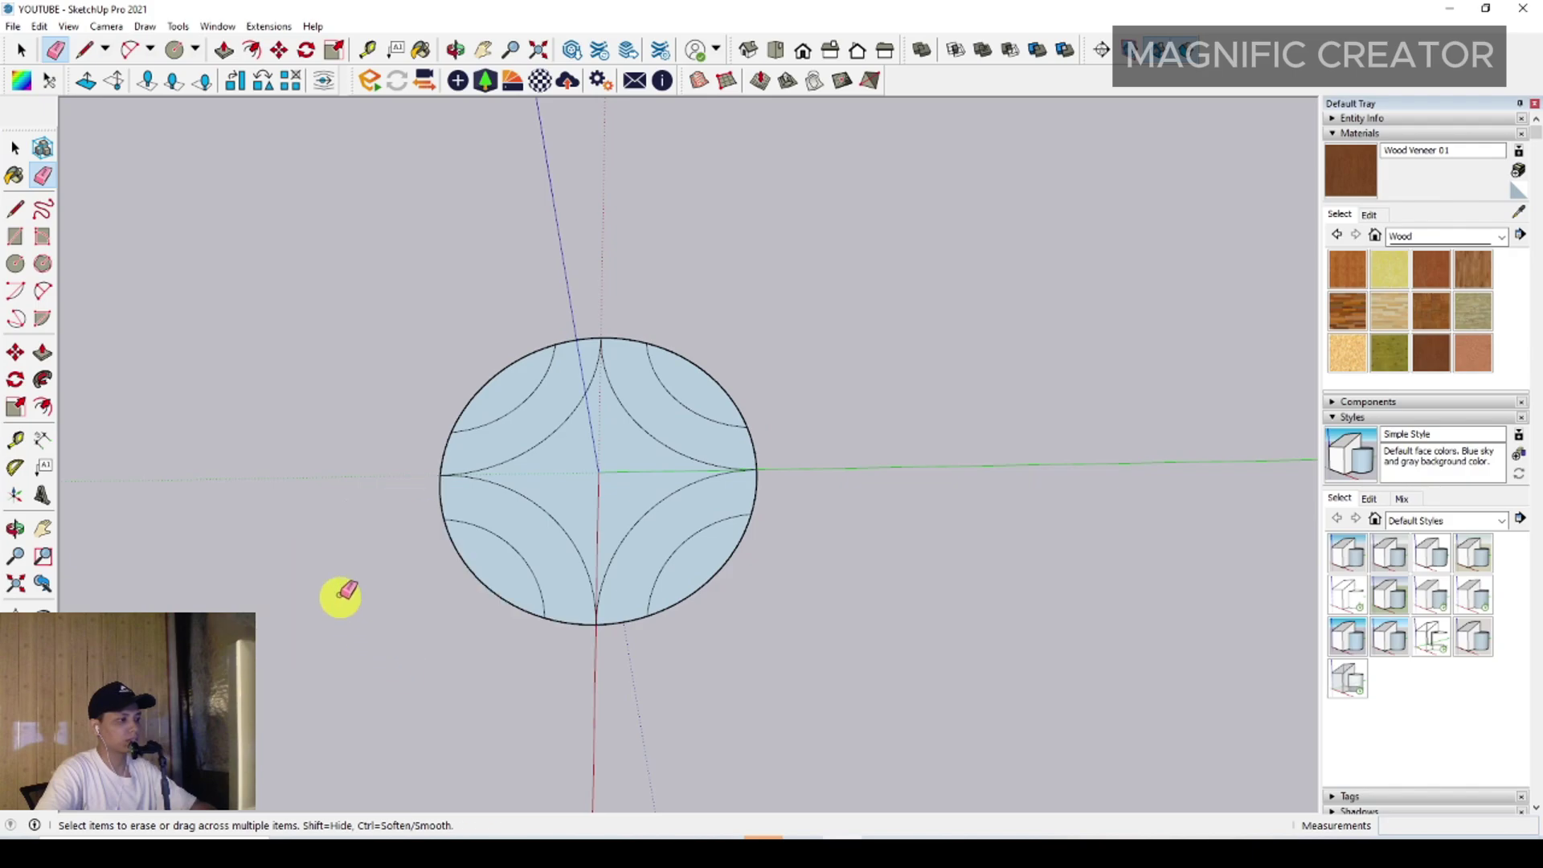
scroll(594, 471, up, 3)
scroll(632, 501, up, 1)
mouse_move(643, 506)
middle_down()
mouse_move(662, 514)
mouse_move(674, 482)
mouse_move(456, 422)
middle_up()
key(space)
scroll(604, 466, down, 2)
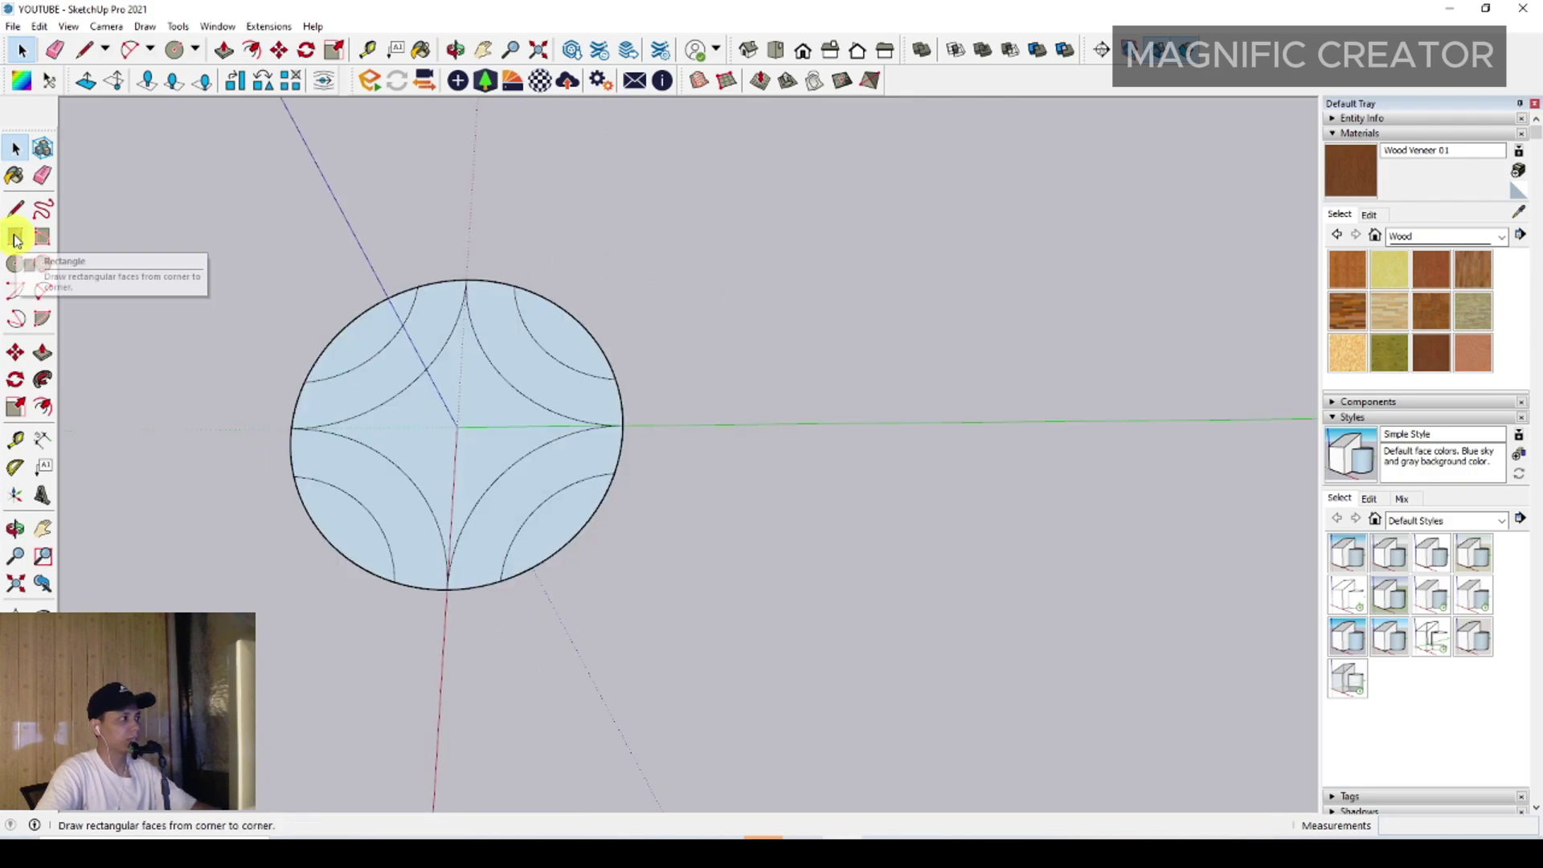
click(17, 237)
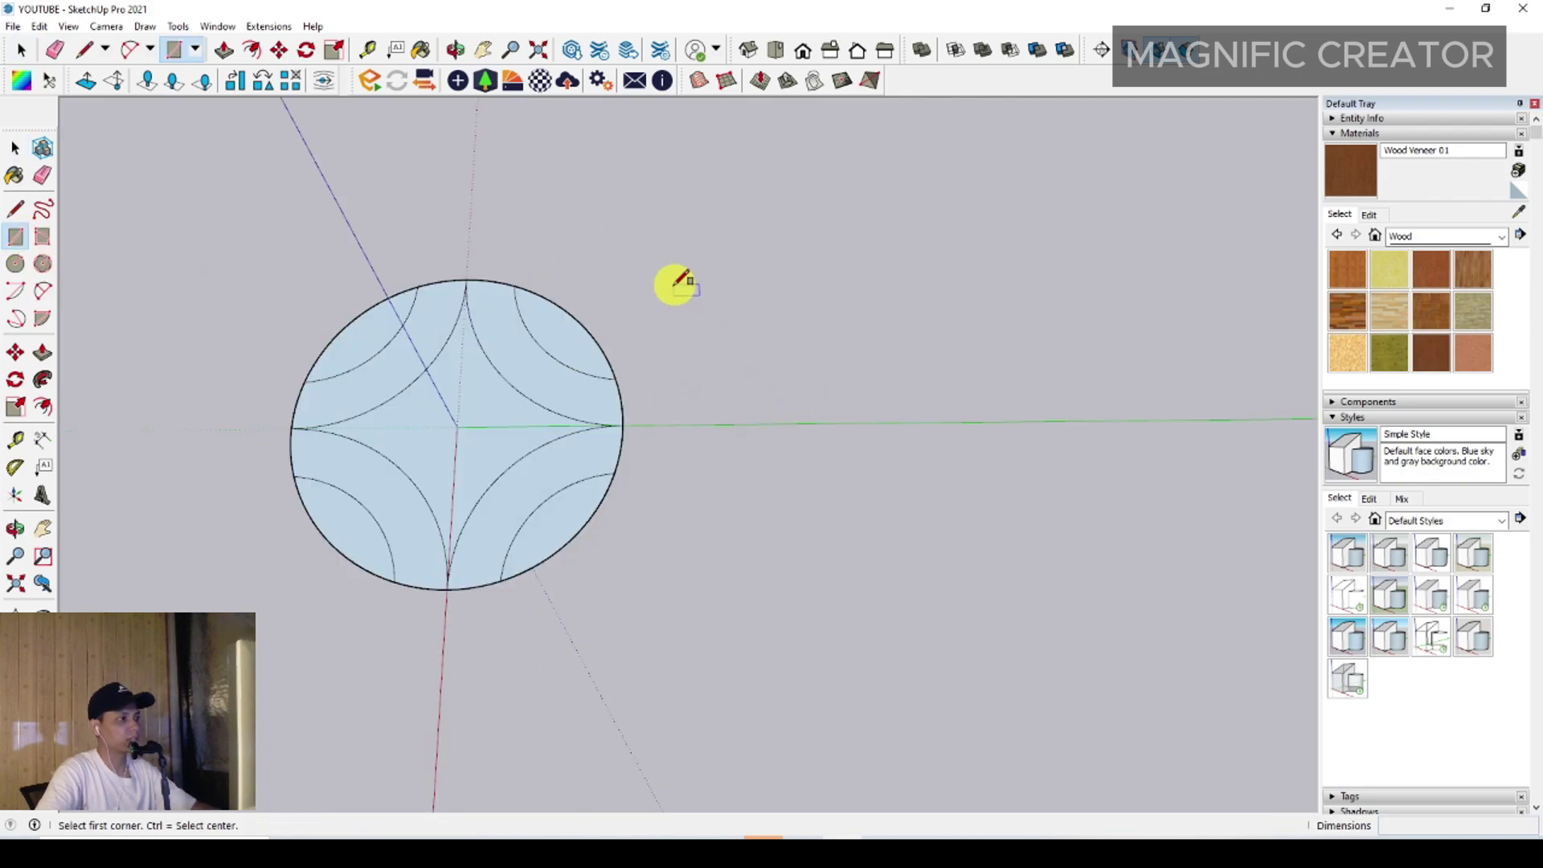
click(676, 259)
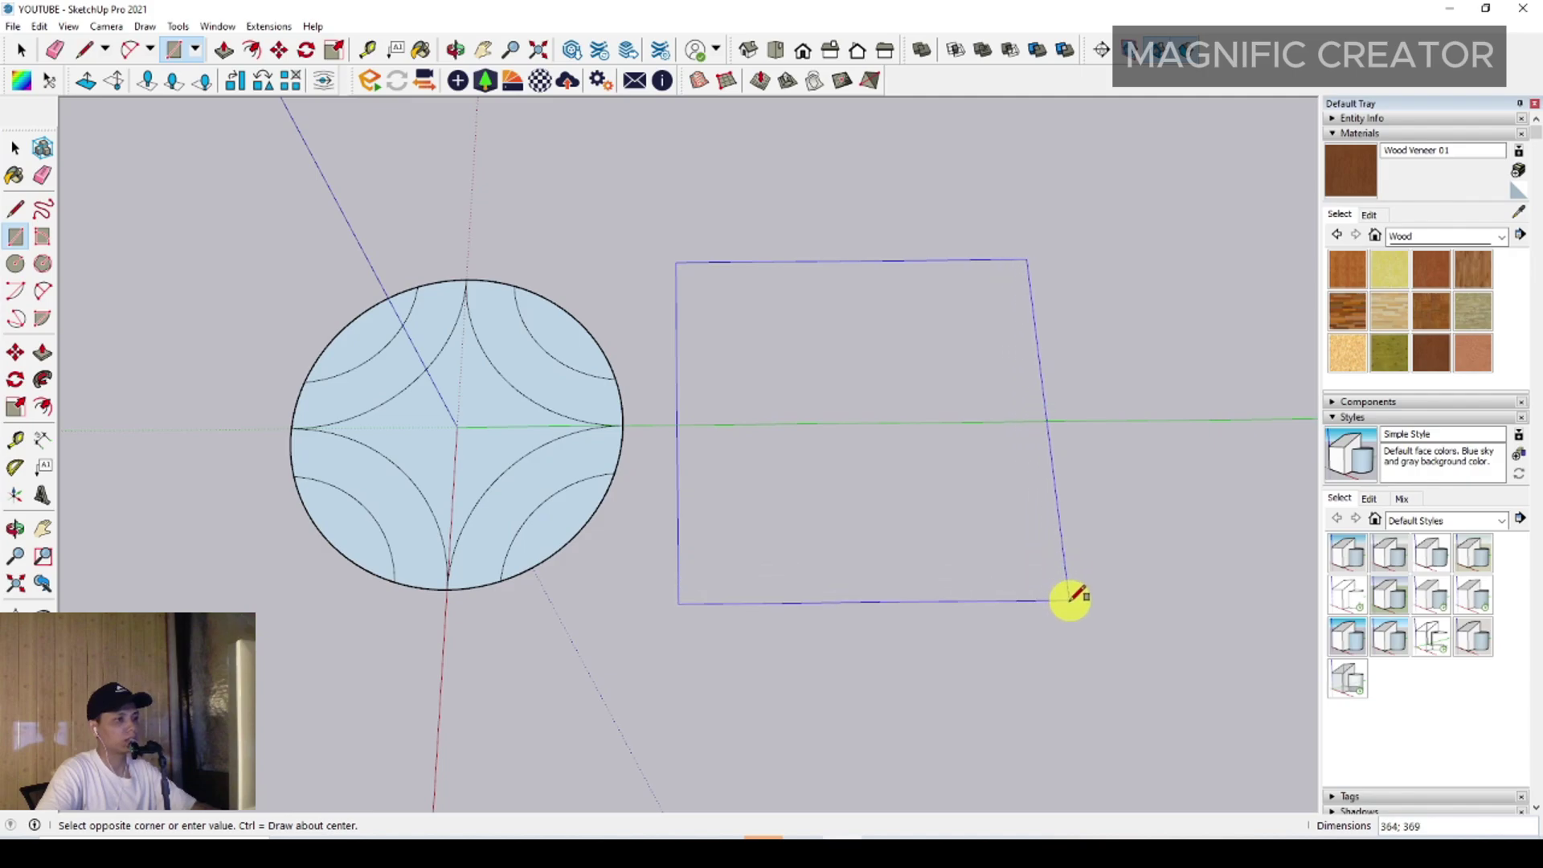
key(space)
- Draw a square aligned to the green and red axes beside the patterned circle using the Rotated Rectangle tool
click(42, 237)
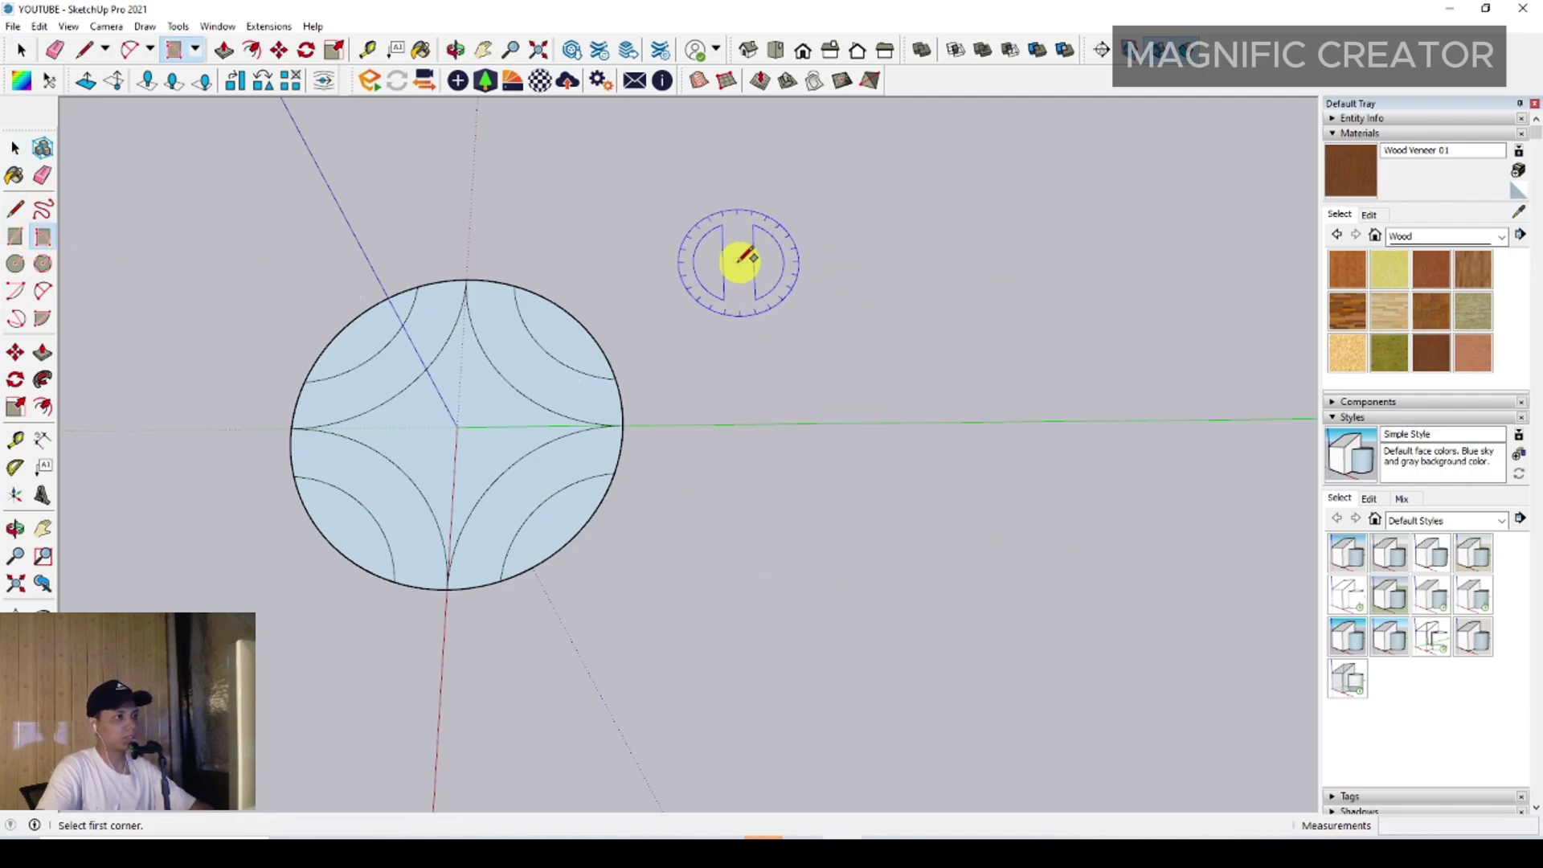
click(737, 261)
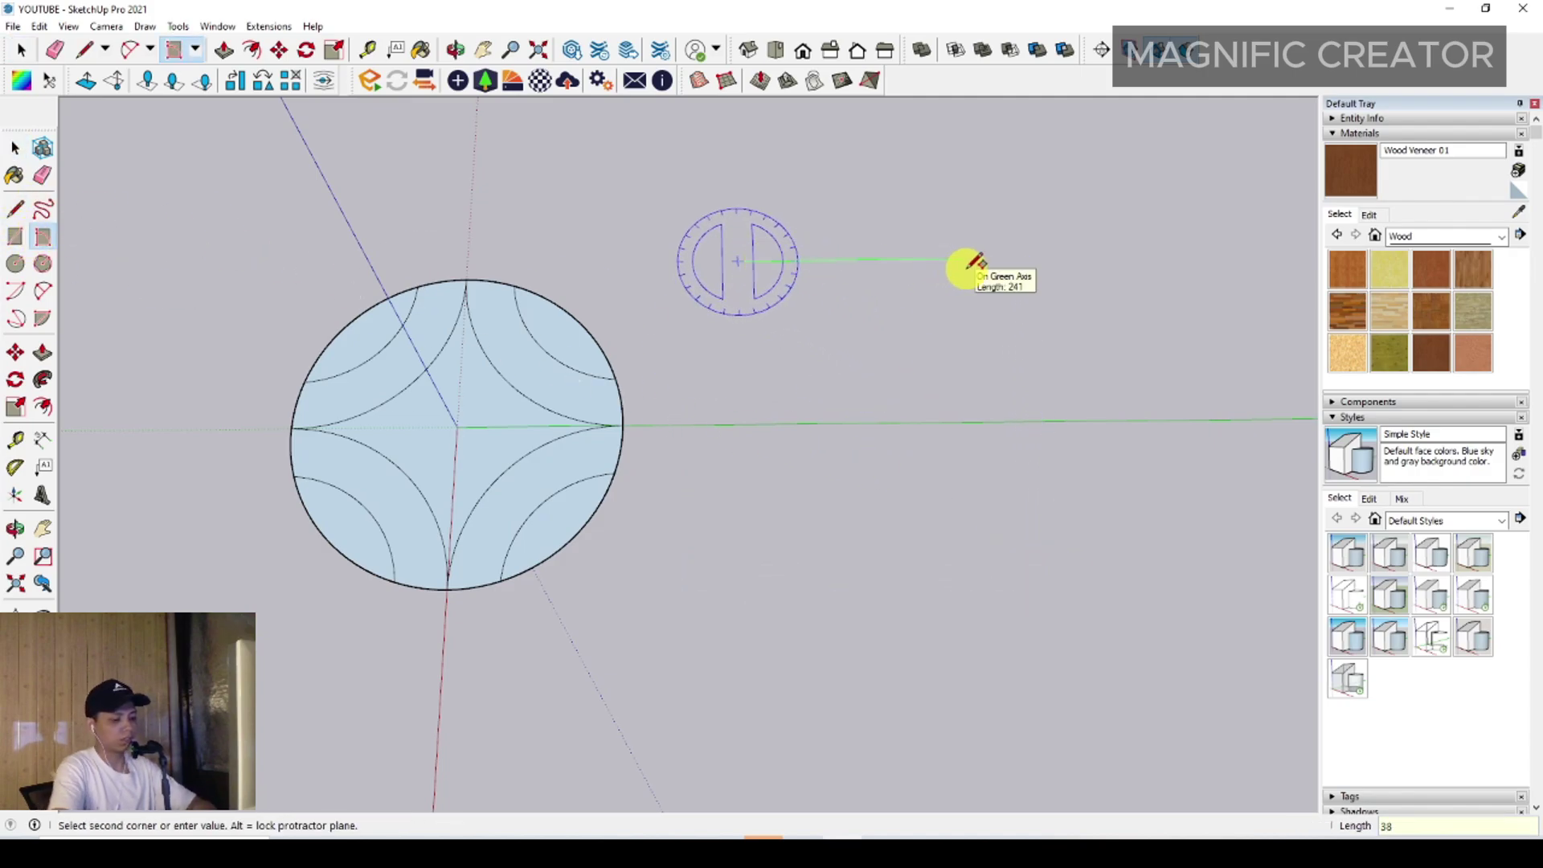
key(Return)
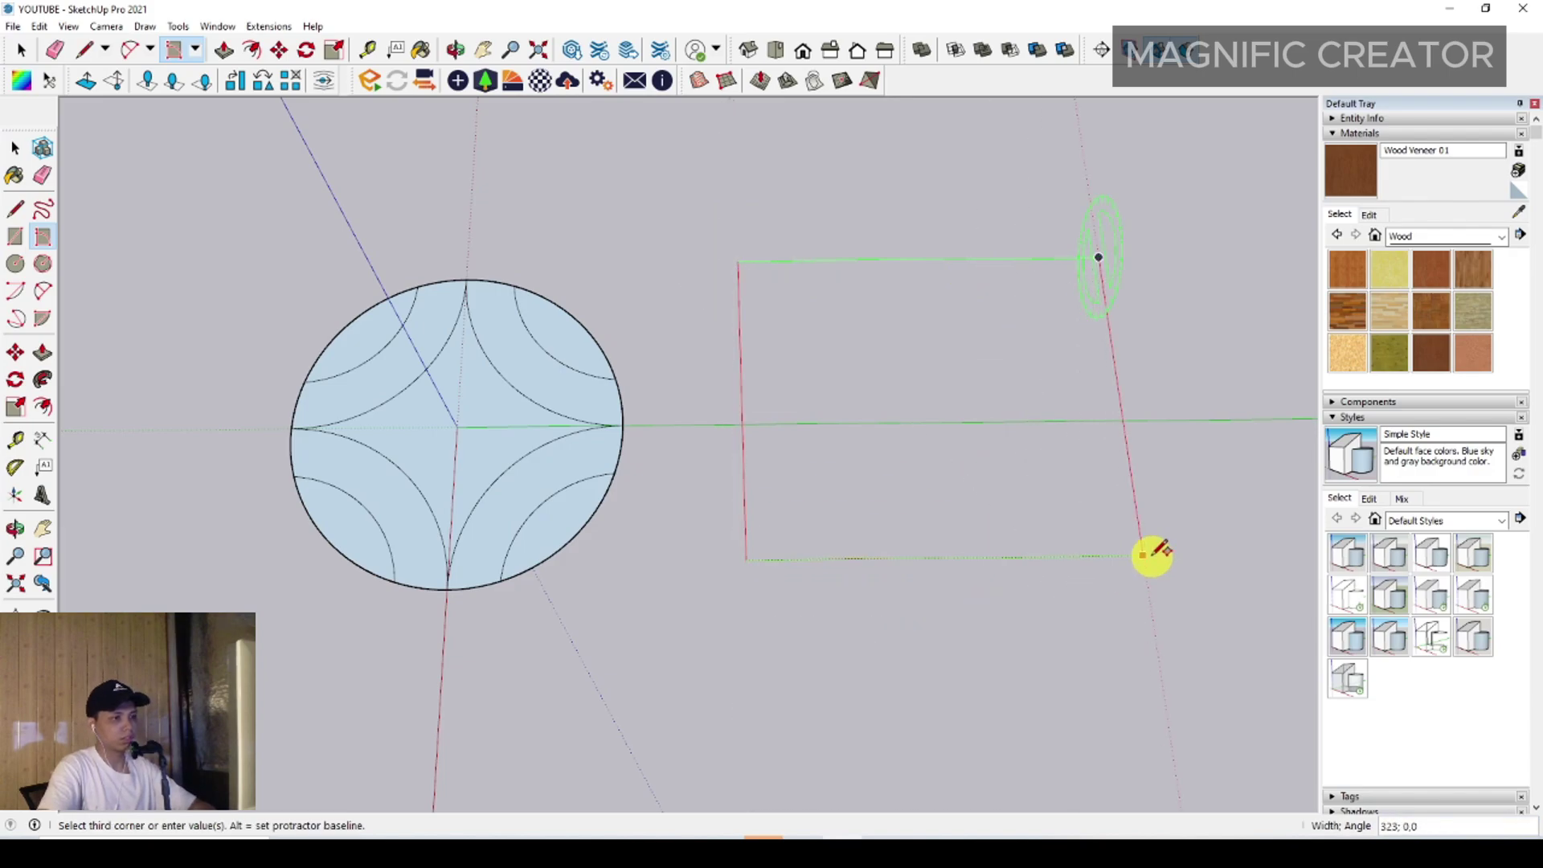
click(1152, 595)
key(space)
middle_drag(824, 401, 840, 462)
- Draw a diagonal line between two opposite corners of the square
click(16, 210)
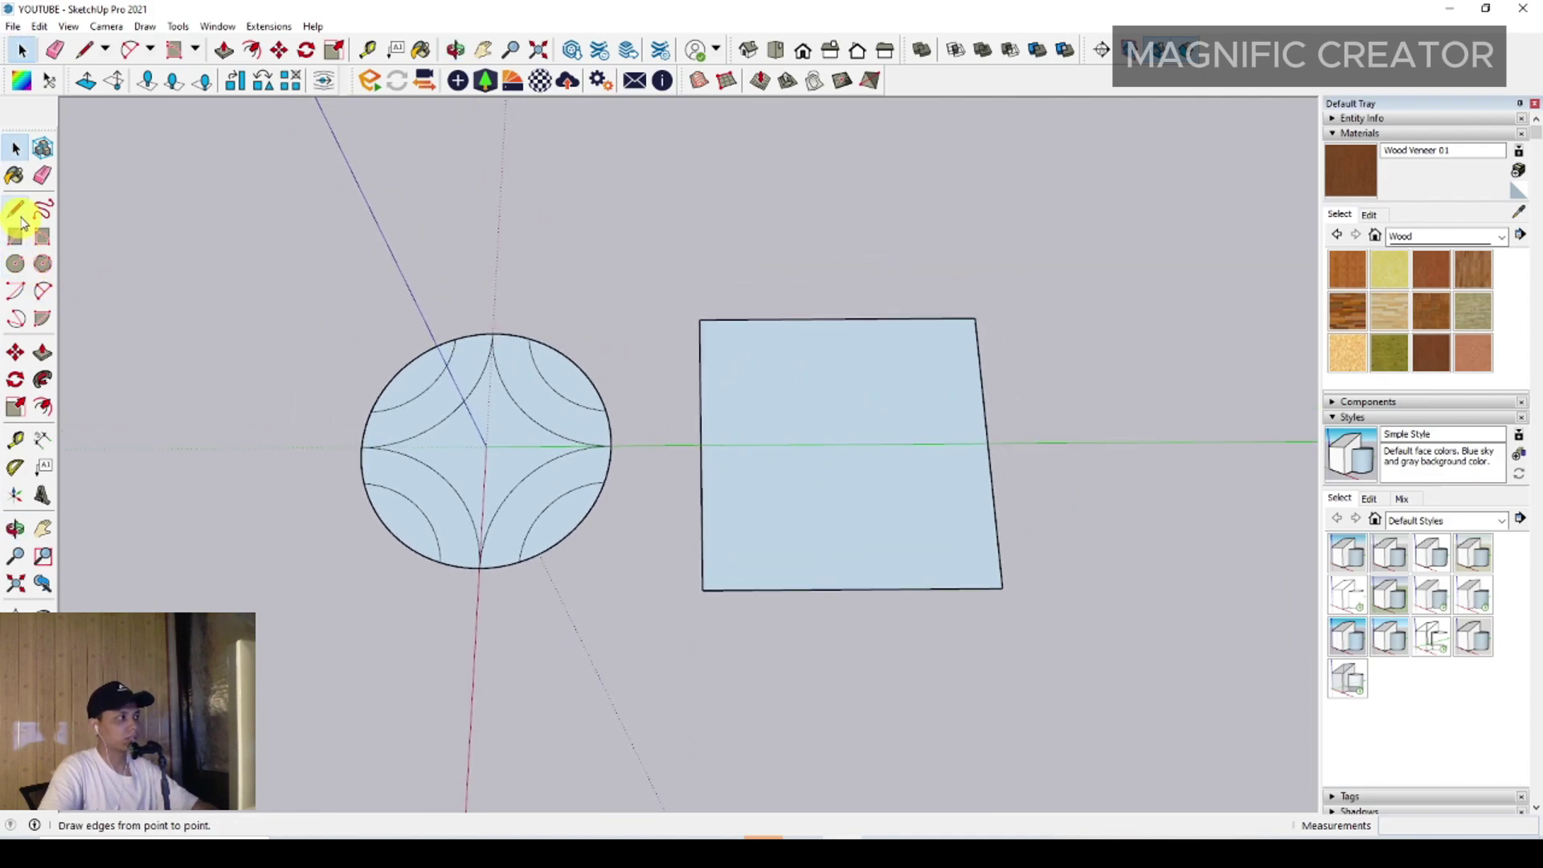
click(700, 320)
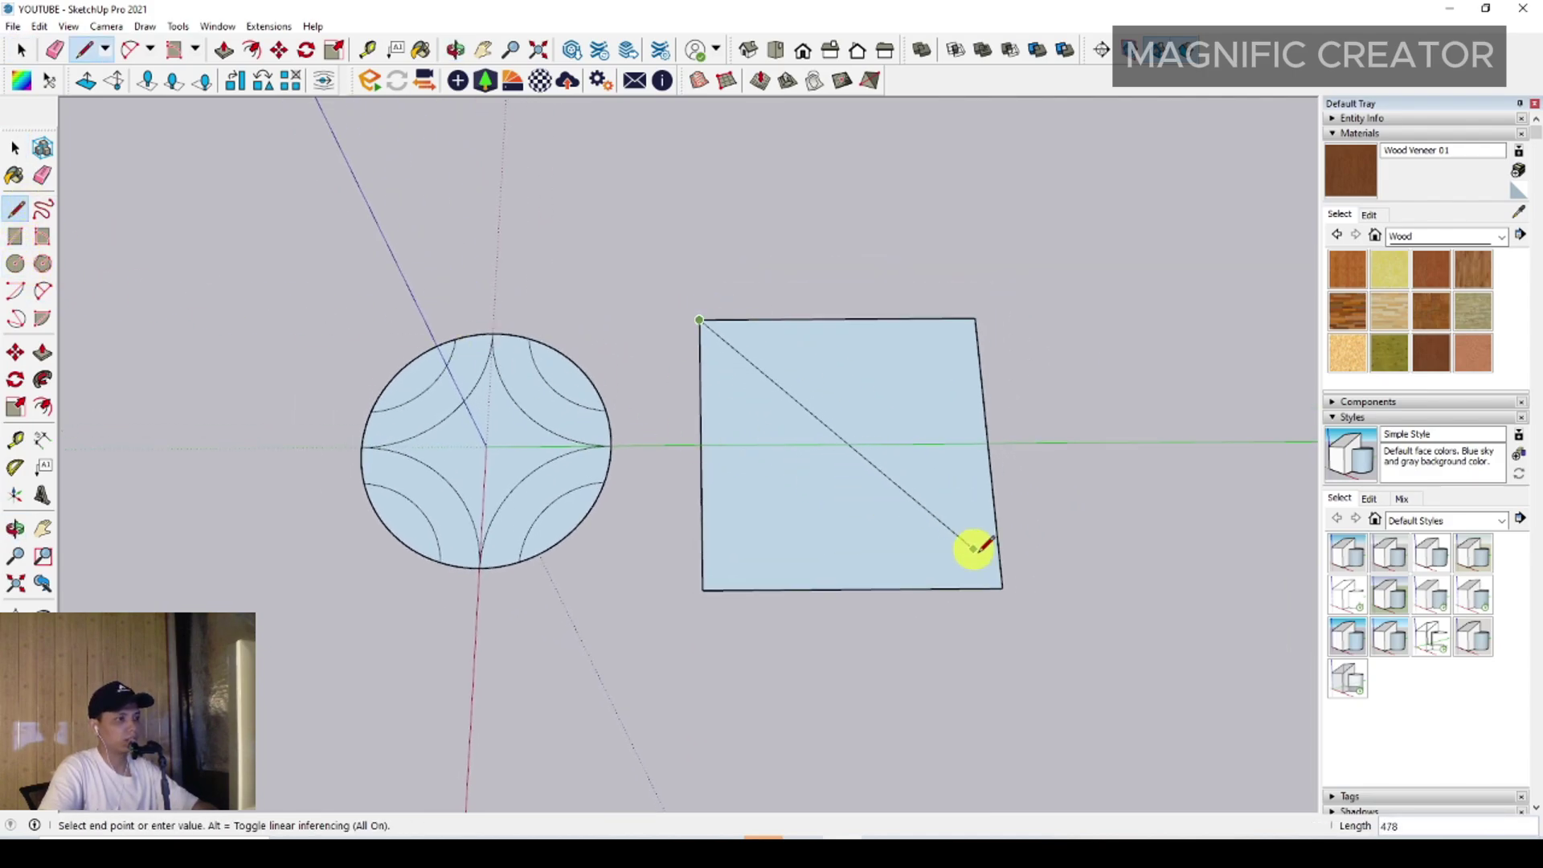
click(1004, 587)
key(space)
middle_drag(1004, 587, 785, 441)
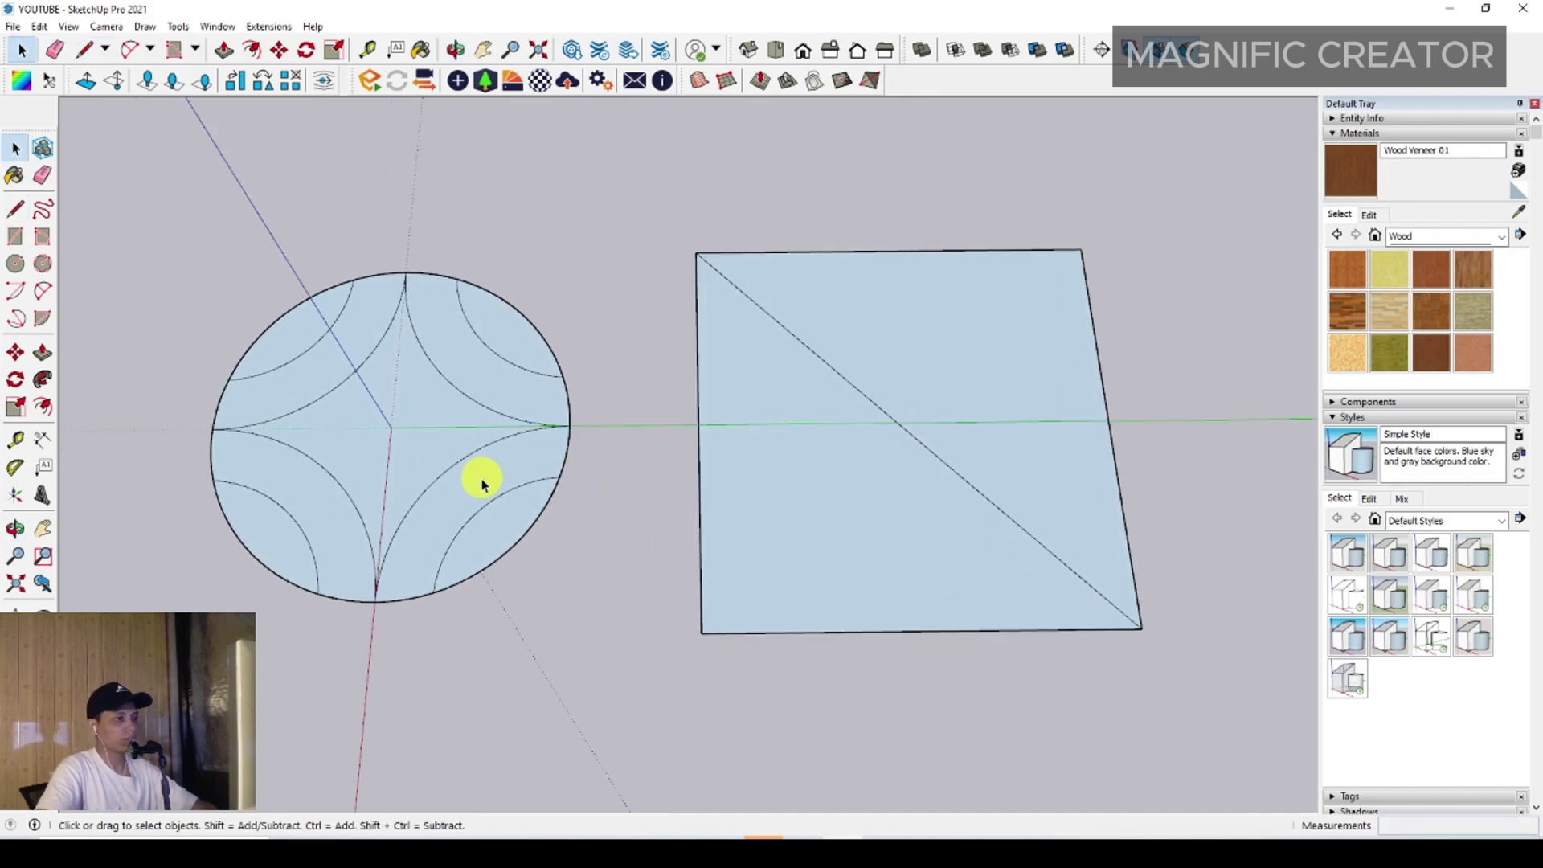
- Copy the whole patterned circle from its centre to the midpoint of the square's diagonal
middle_drag(482, 479, 401, 417)
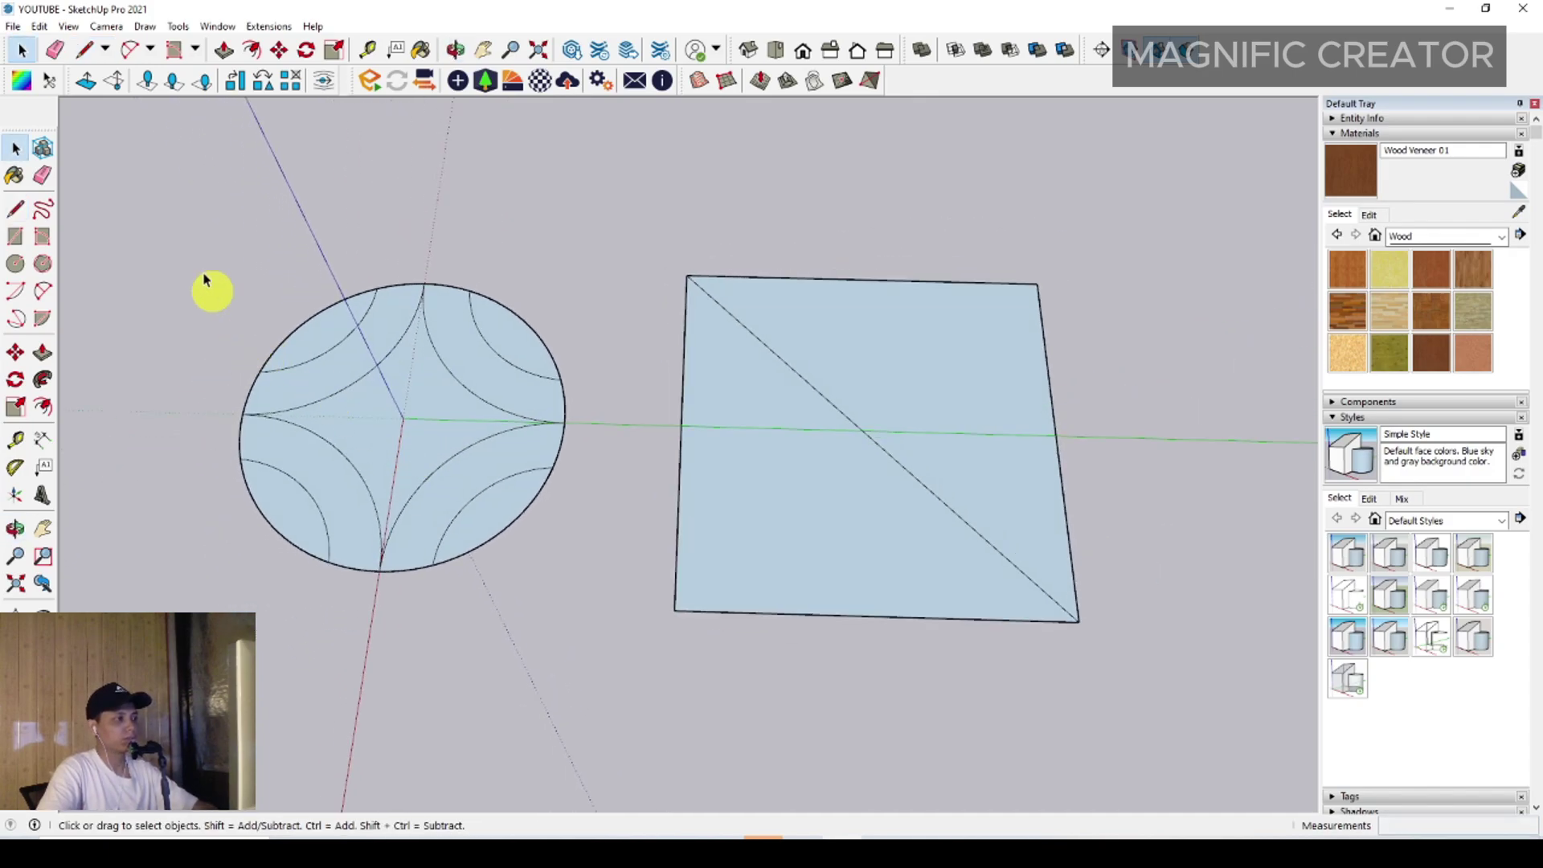
drag(183, 245, 580, 632)
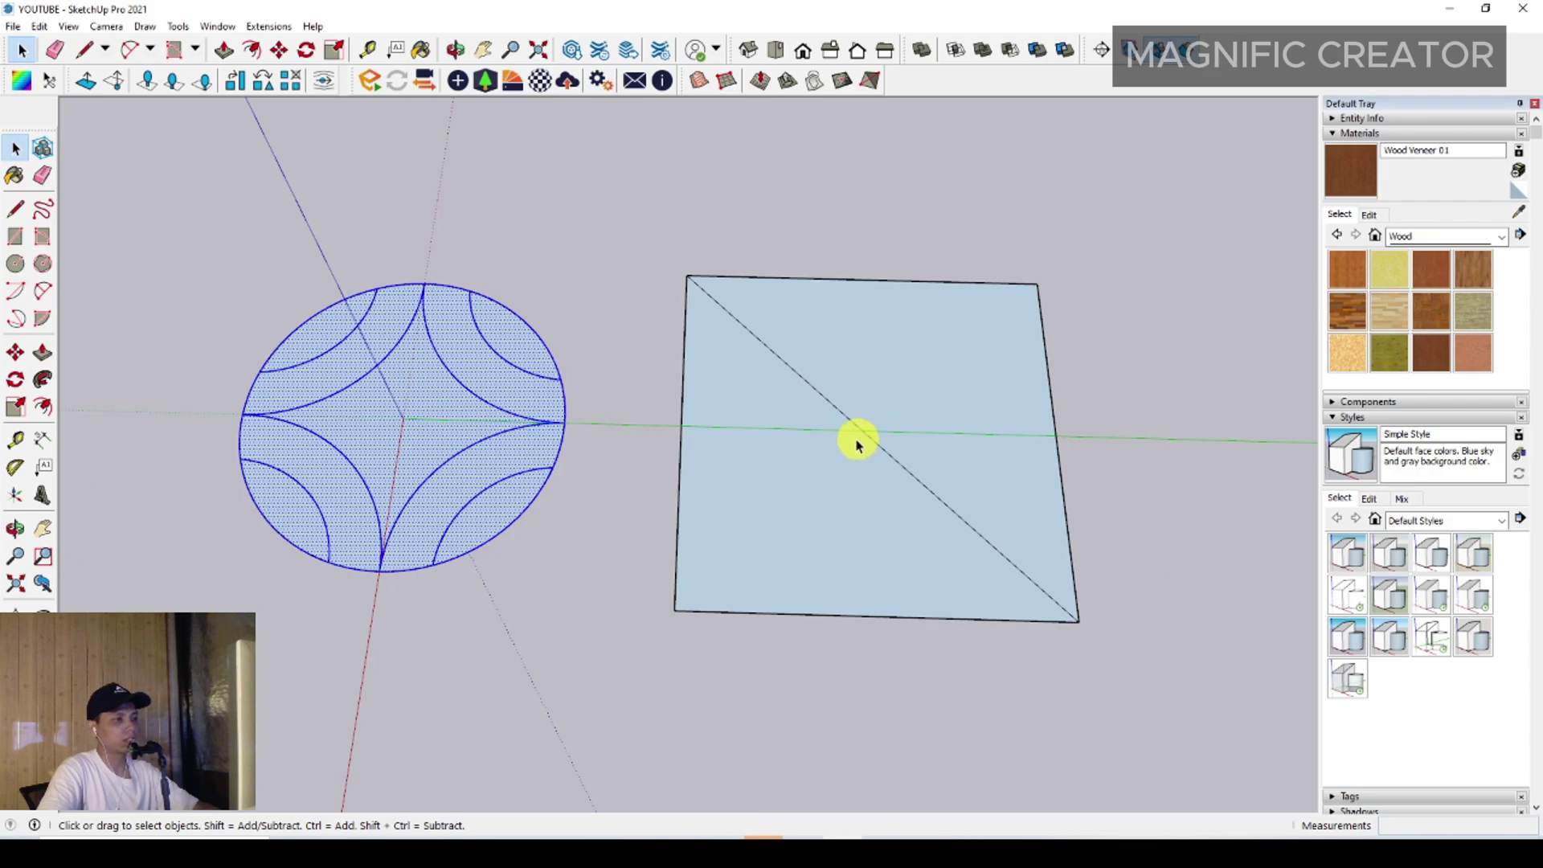
scroll(876, 454, up, 1)
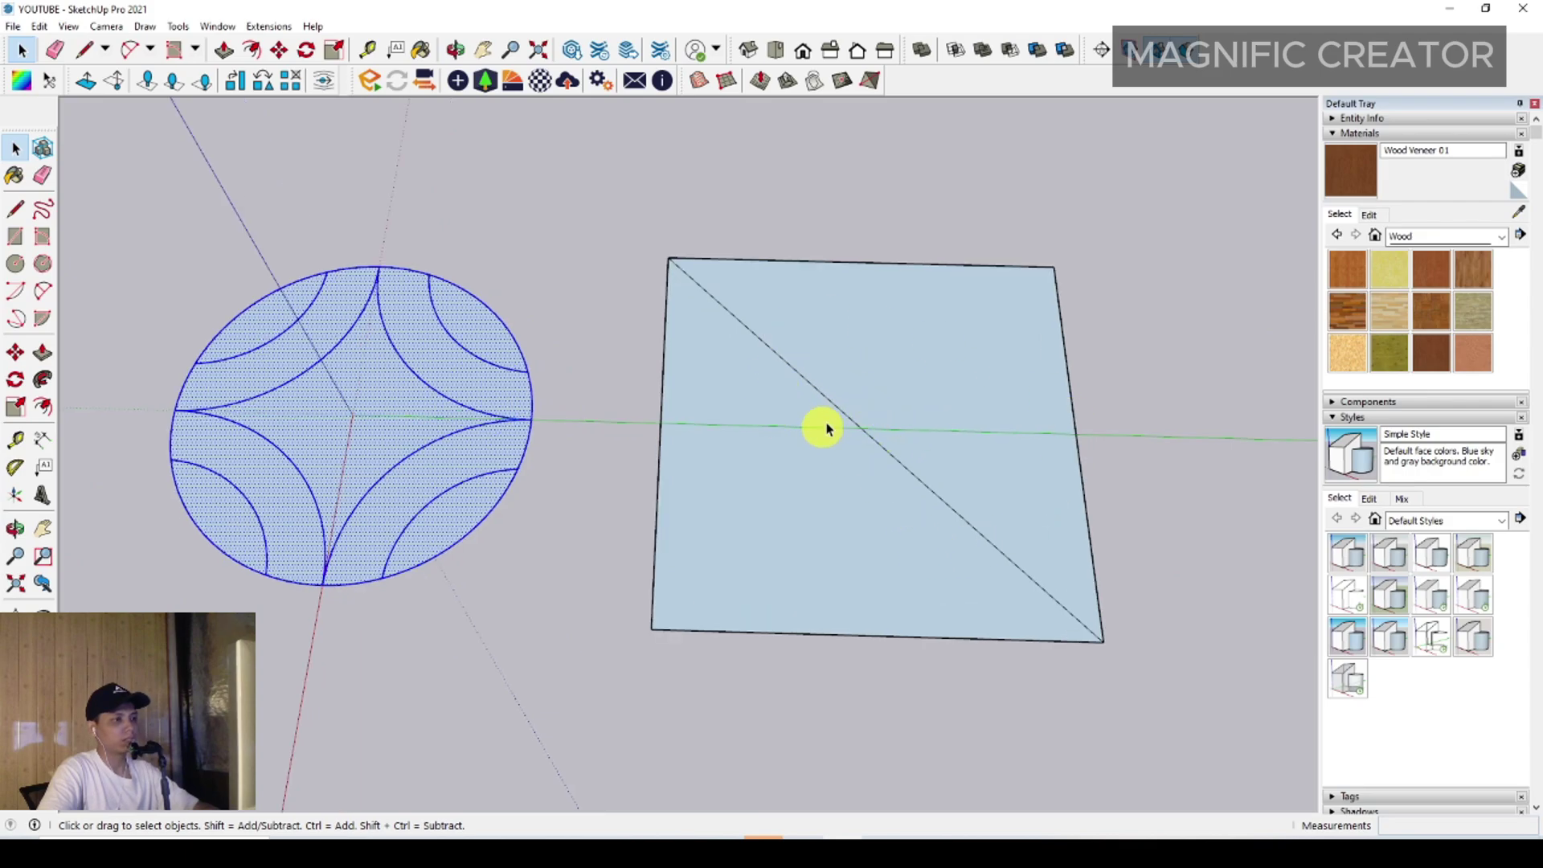
middle_drag(827, 427, 903, 426)
click(16, 355)
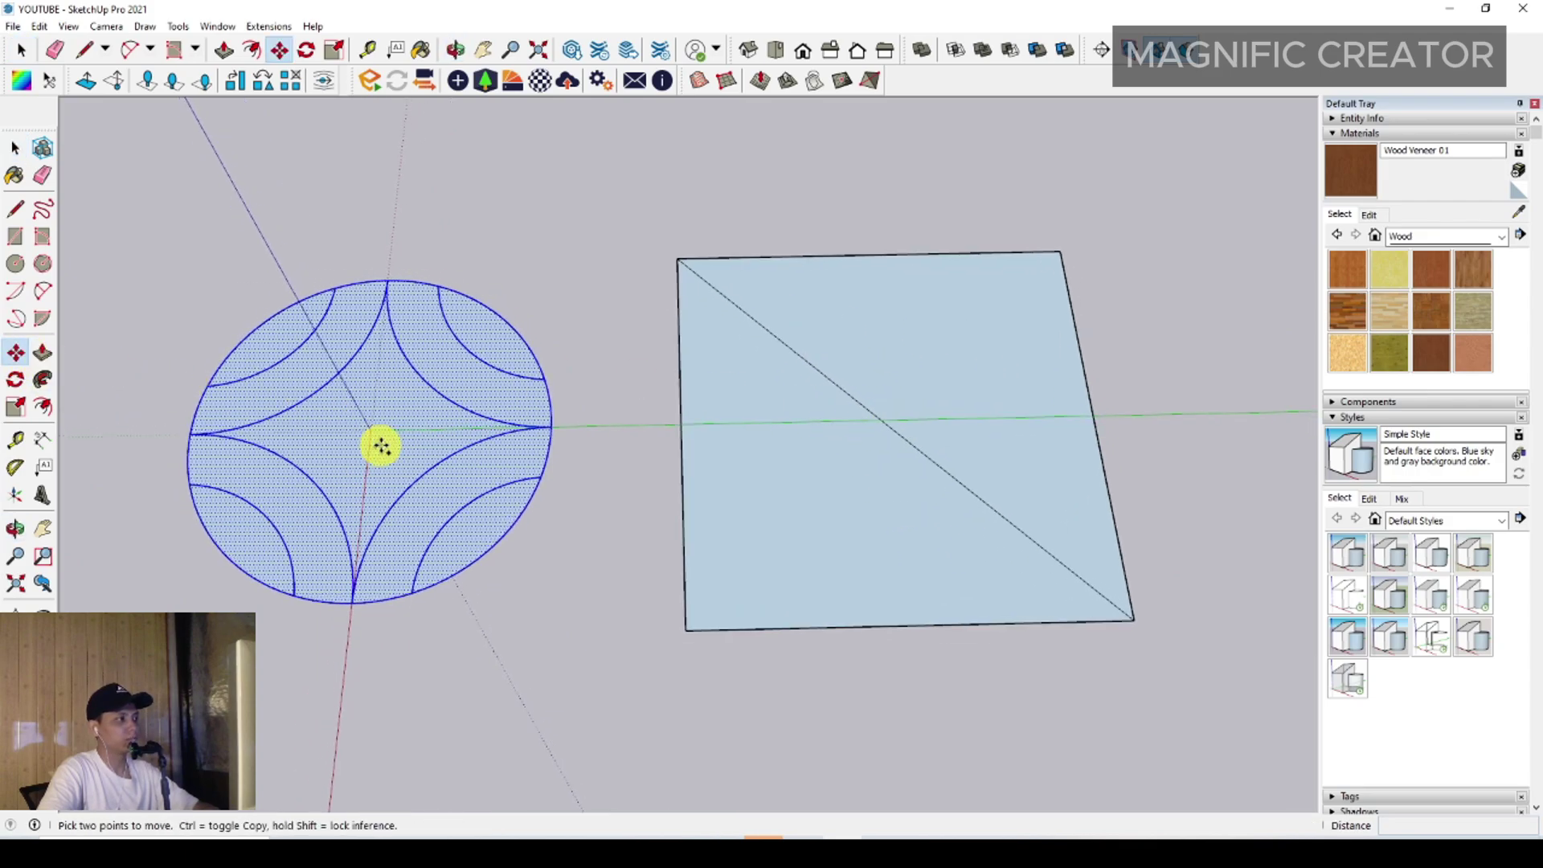
click(369, 434)
key(ctrl)
scroll(943, 469, up, 1)
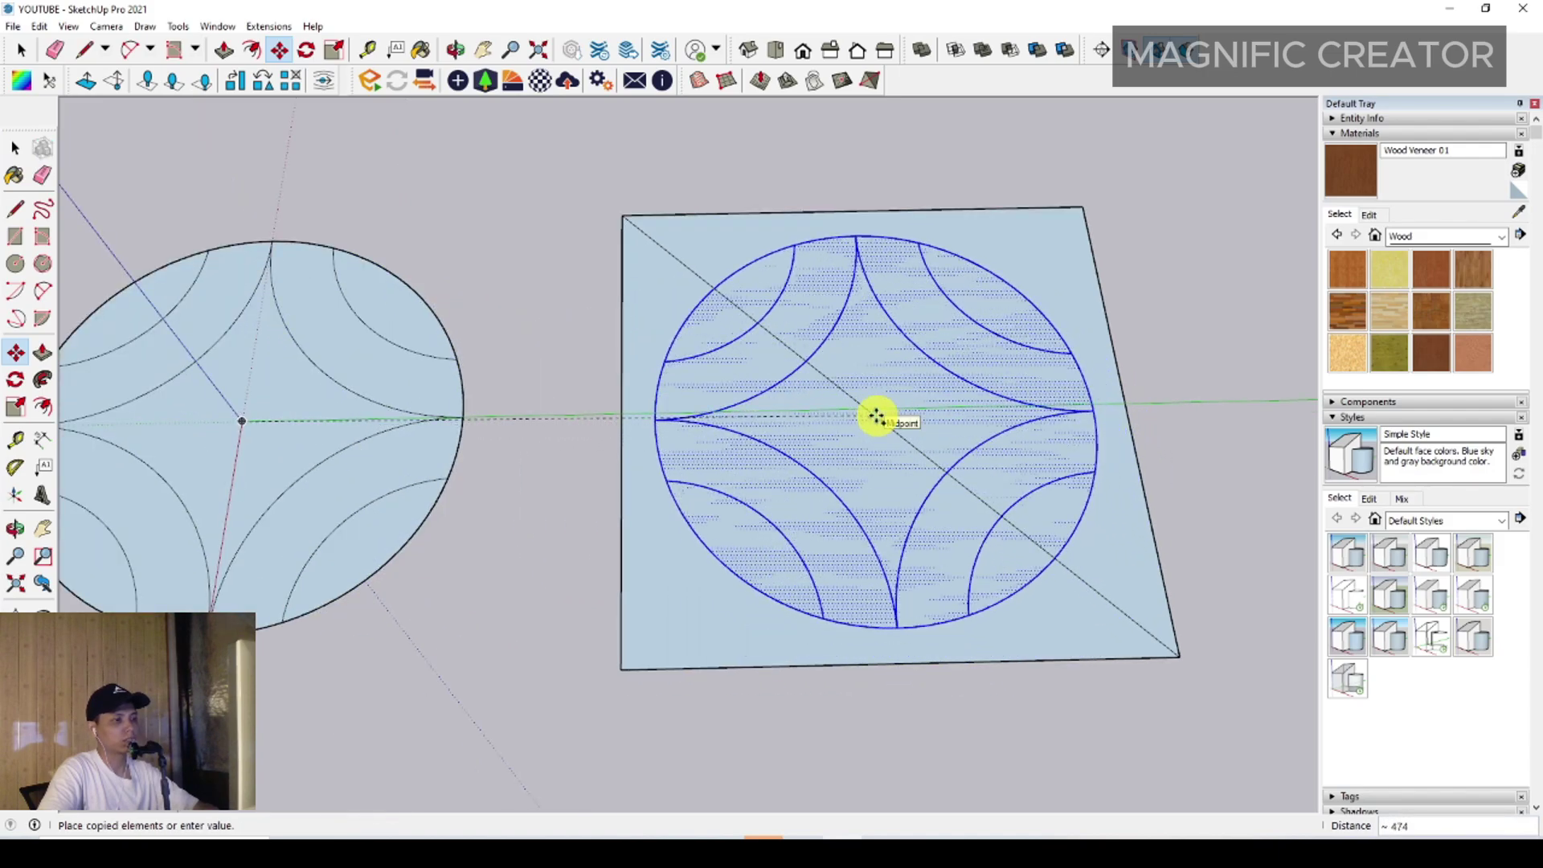
click(877, 415)
key(space)
- Erase all segments of the diagonal line crossing the square and the copied pattern
shift+middle_drag(923, 442, 741, 427)
key(e)
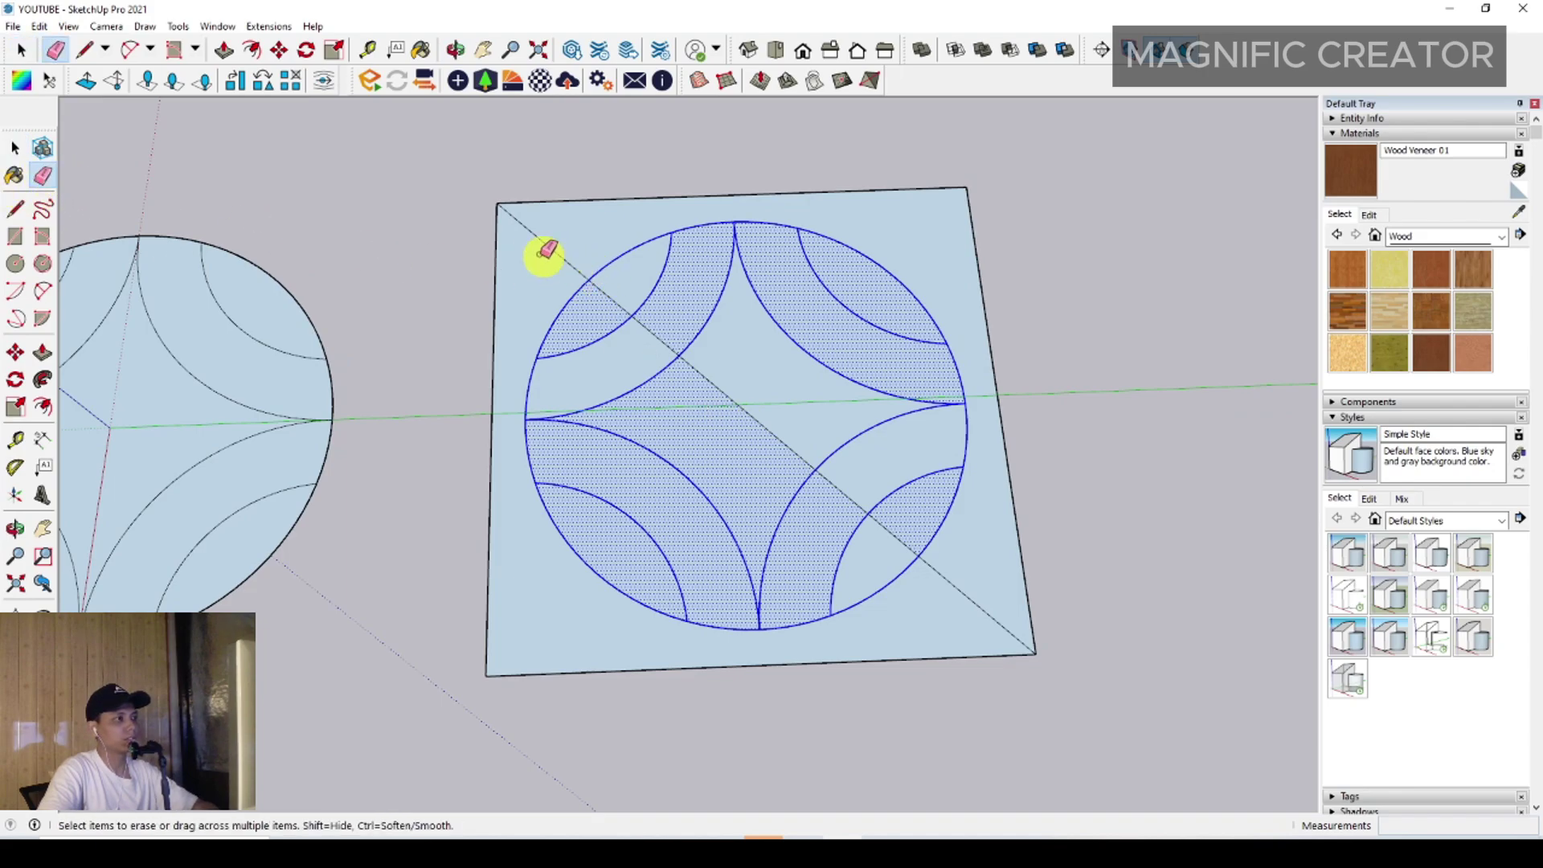
drag(560, 259, 572, 240)
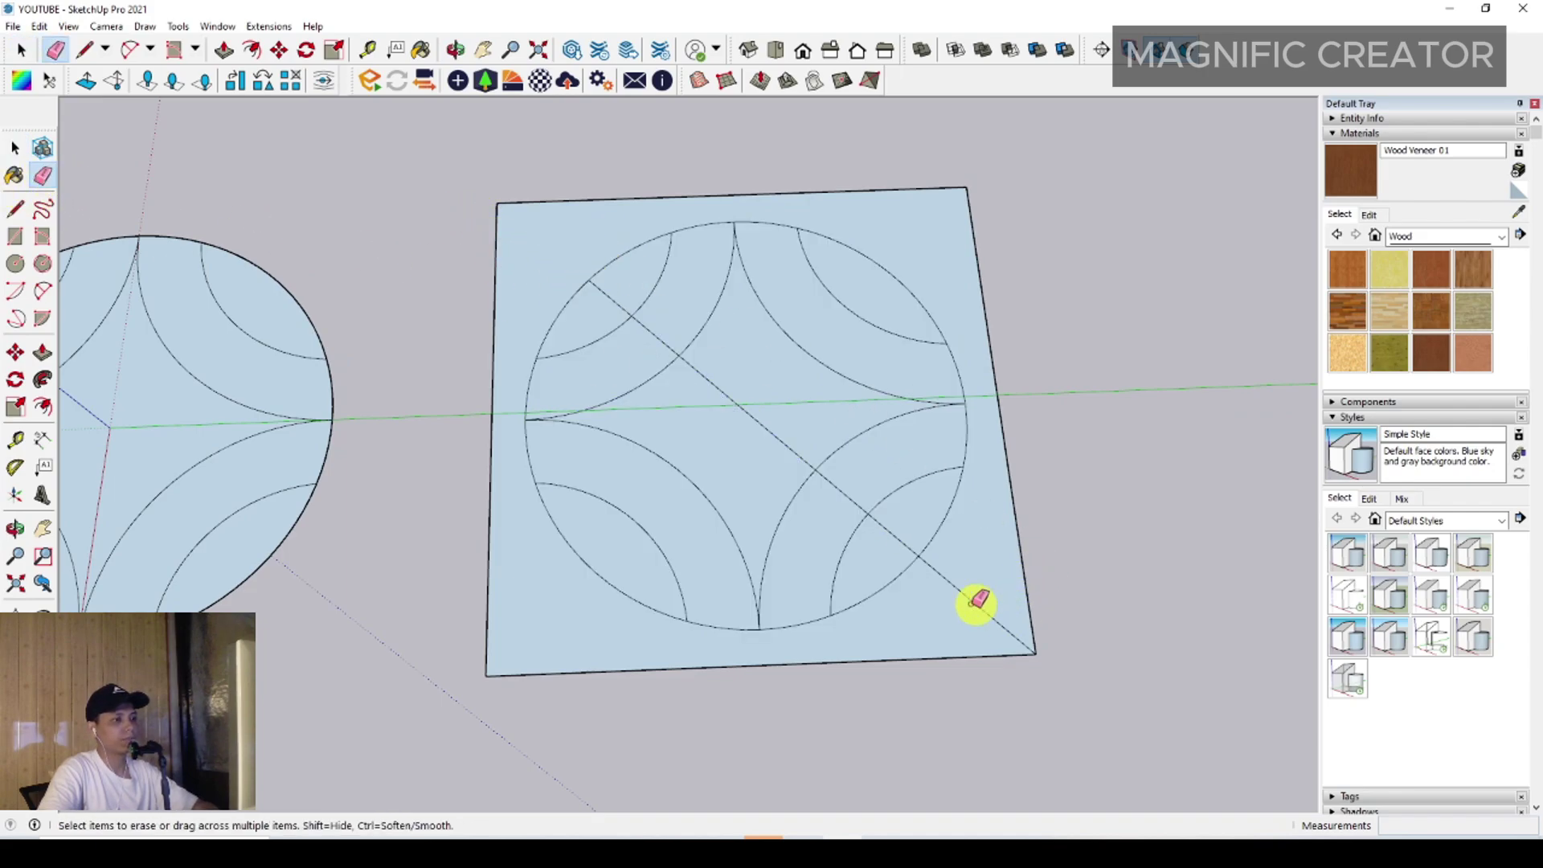
mouse_move(749, 483)
mouse_down()
mouse_move(764, 389)
mouse_move(635, 325)
mouse_up()
scroll(635, 326, up, 1)
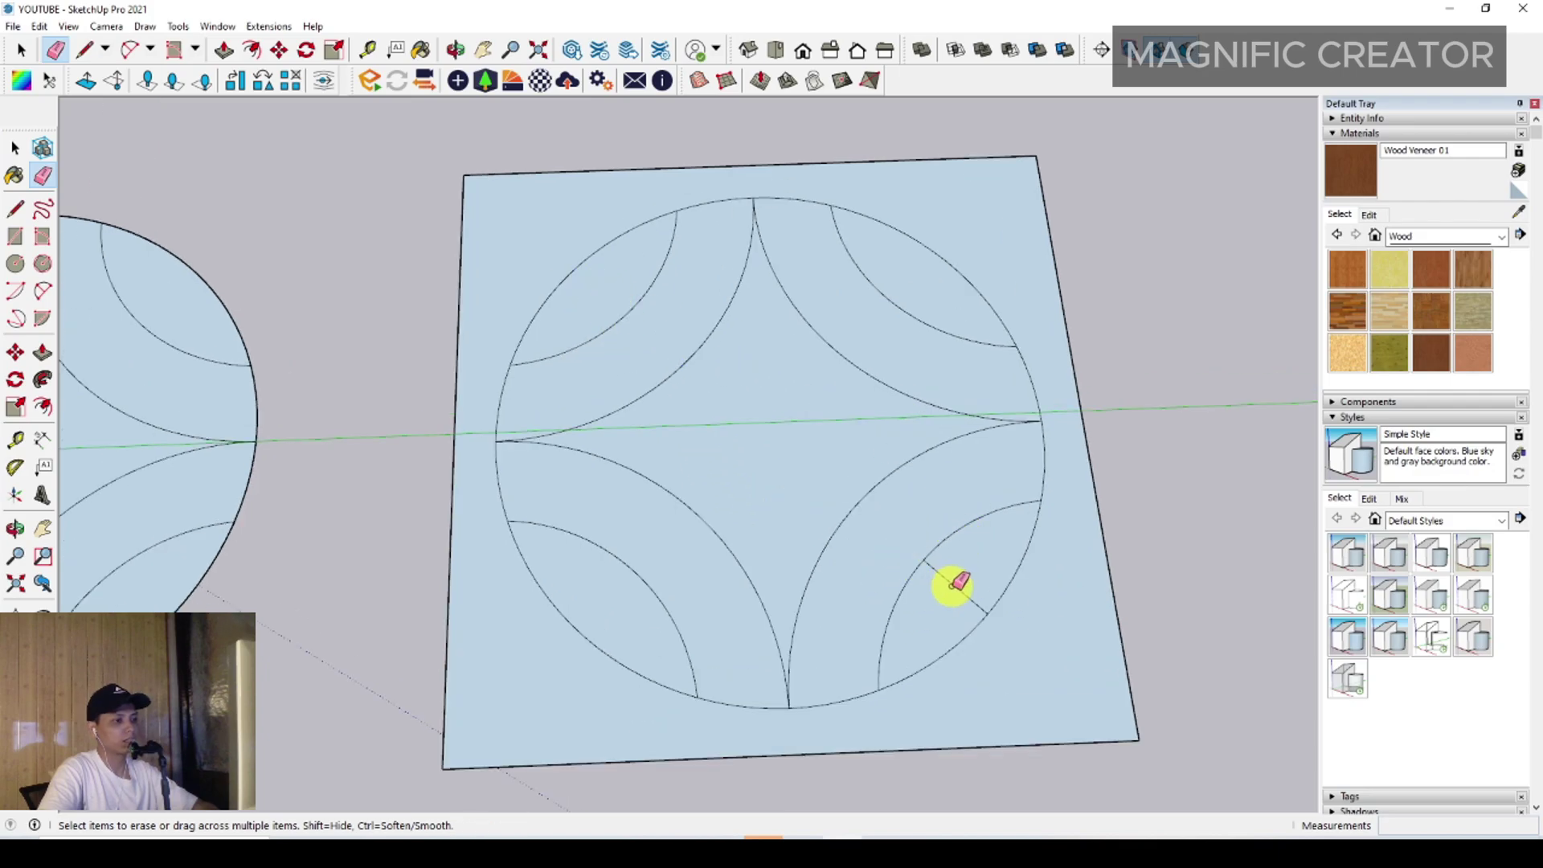
click(953, 588)
key(space)
- Erase the four lens-shaped faces and the central star-shaped face of the pattern in the square
scroll(634, 335, down, 1)
click(613, 300)
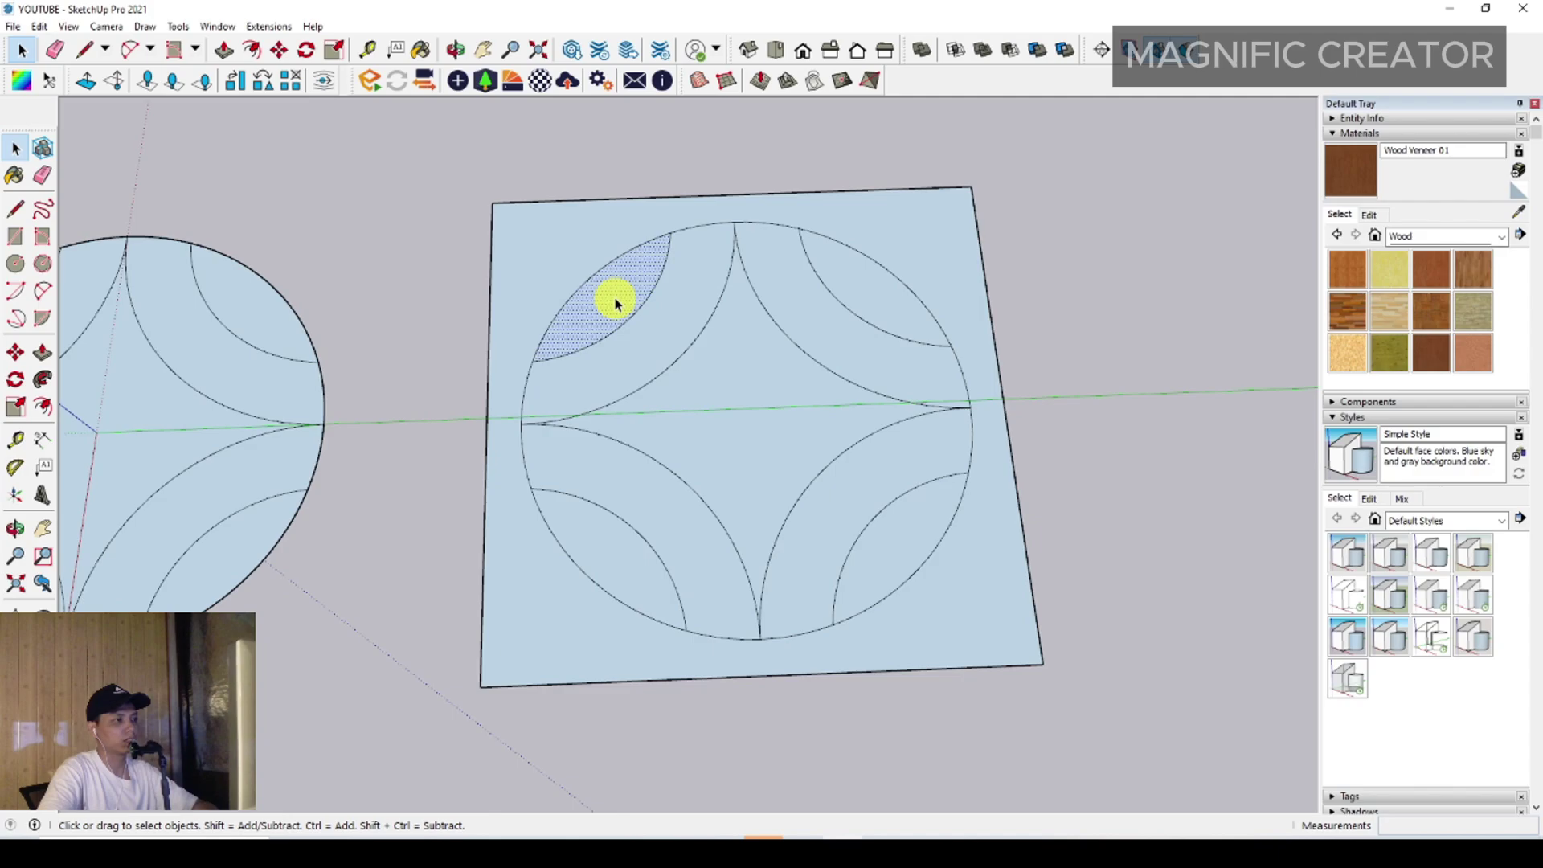
shift+click(879, 302)
shift+click(593, 563)
shift+click(924, 547)
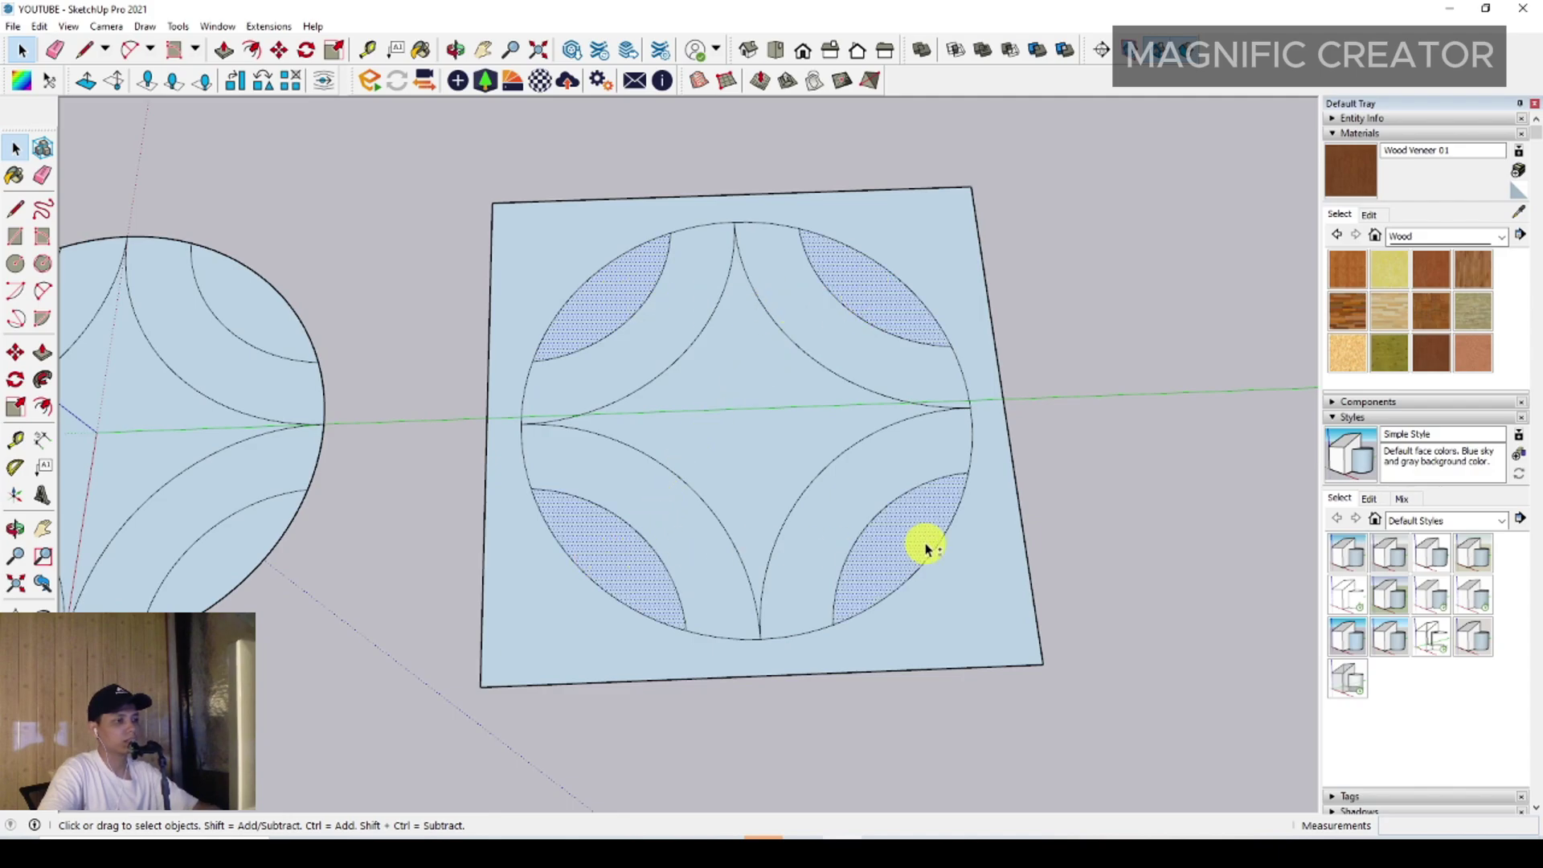
shift+click(761, 434)
right_click(754, 408)
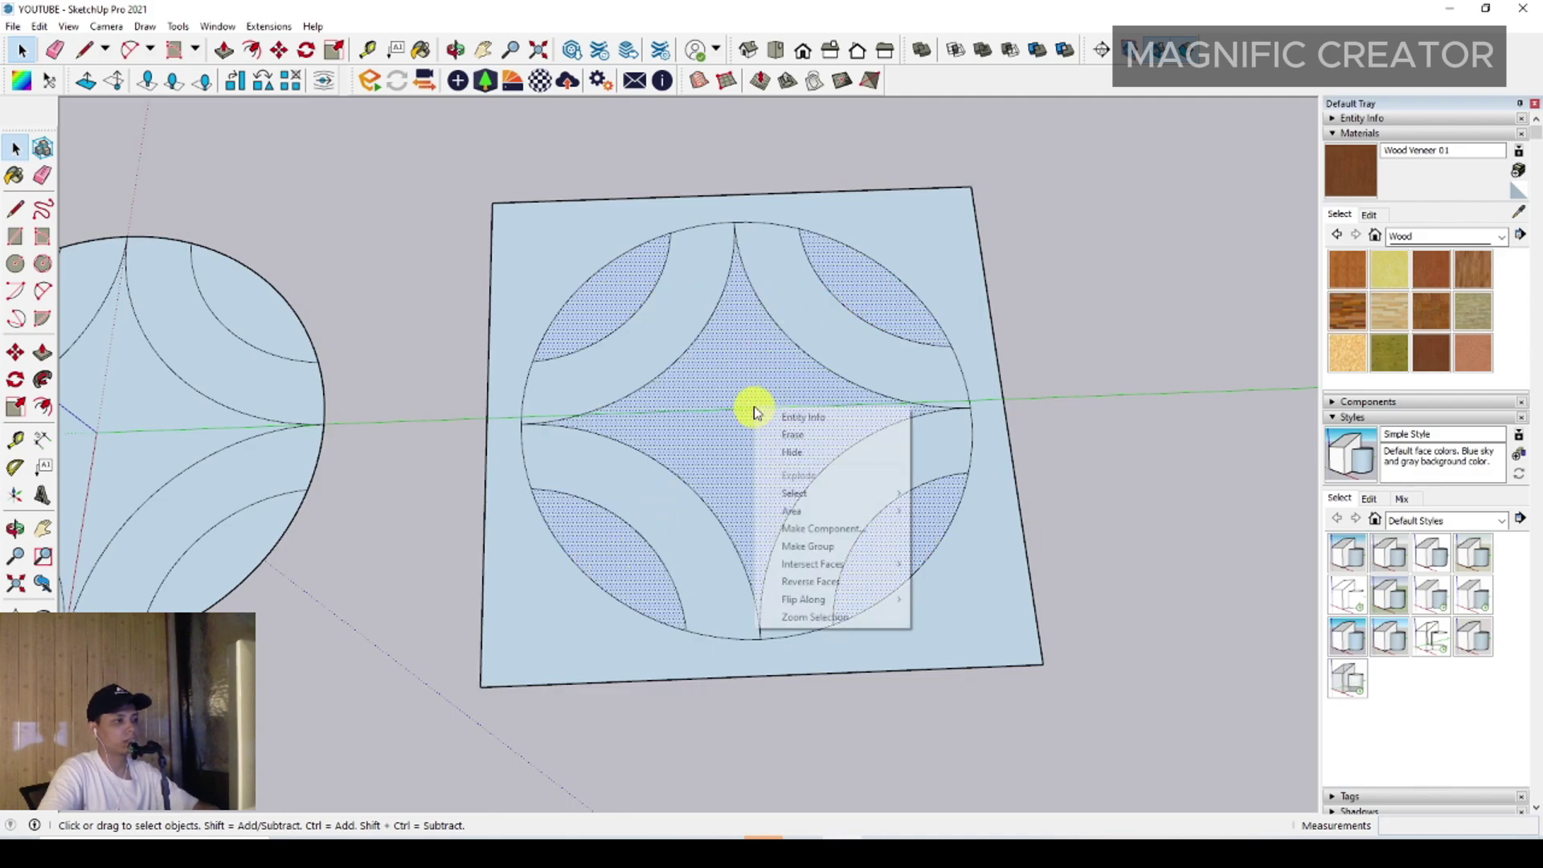
click(794, 435)
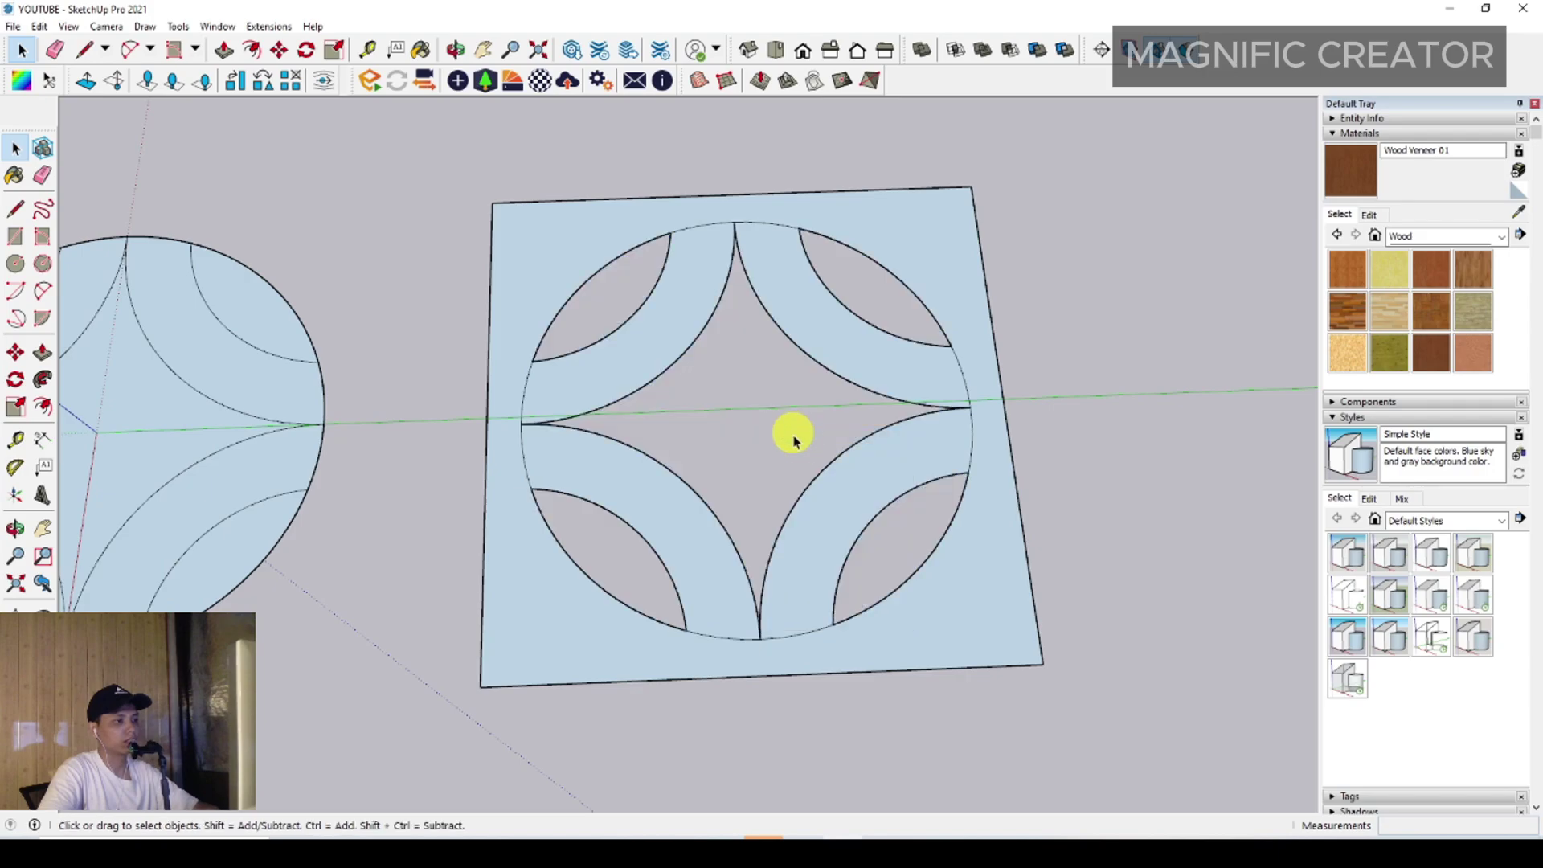
- Erase the remaining circle arcs that separate the curved bands from the square's surrounding face
mouse_move(792, 430)
middle_down()
mouse_move(912, 454)
mouse_move(924, 406)
middle_up()
key(e)
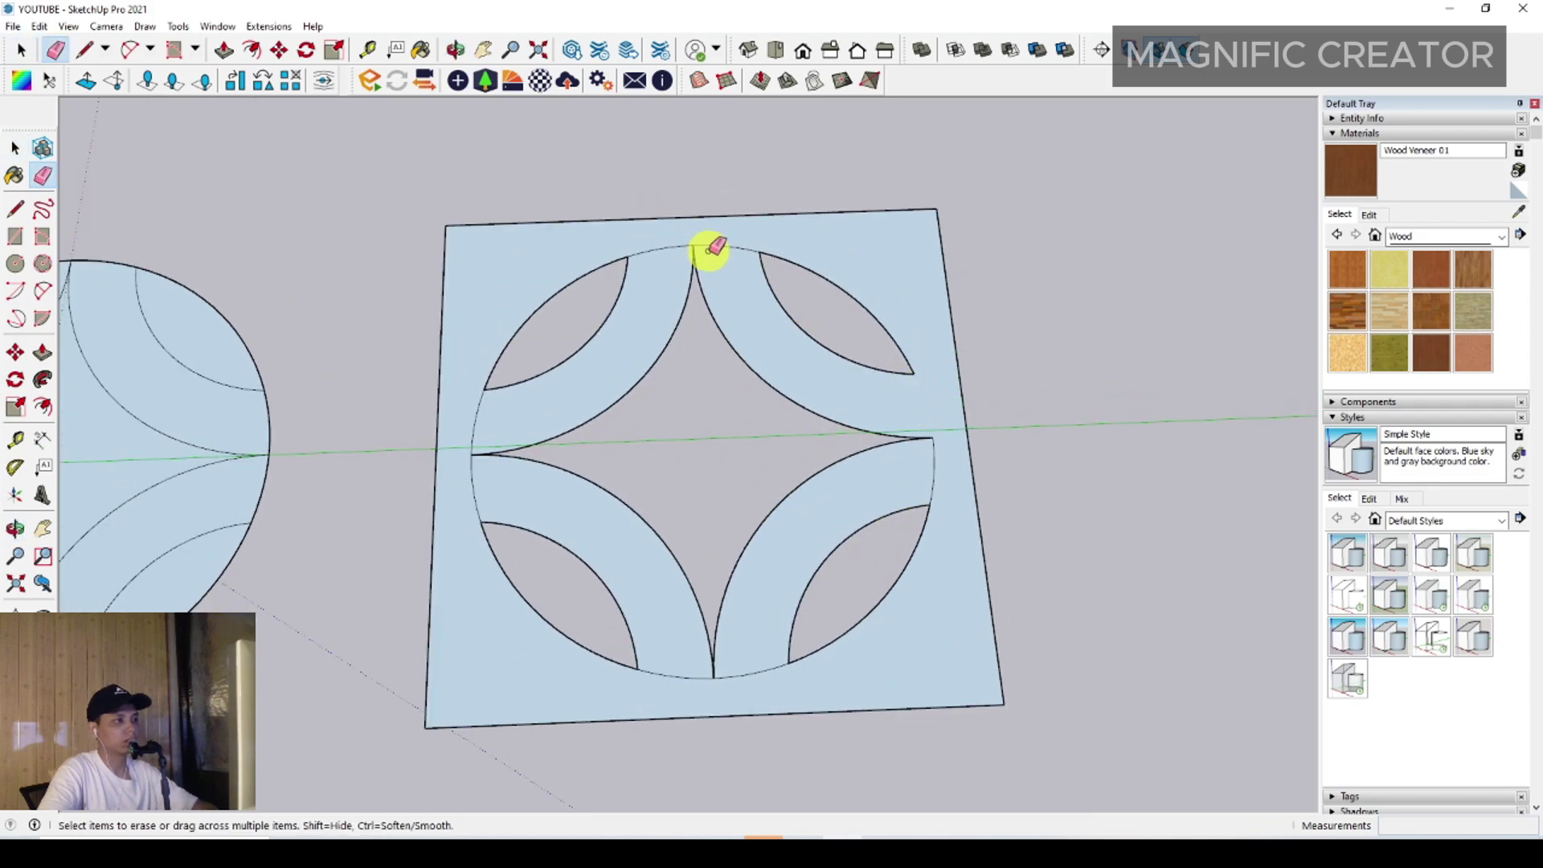
click(479, 430)
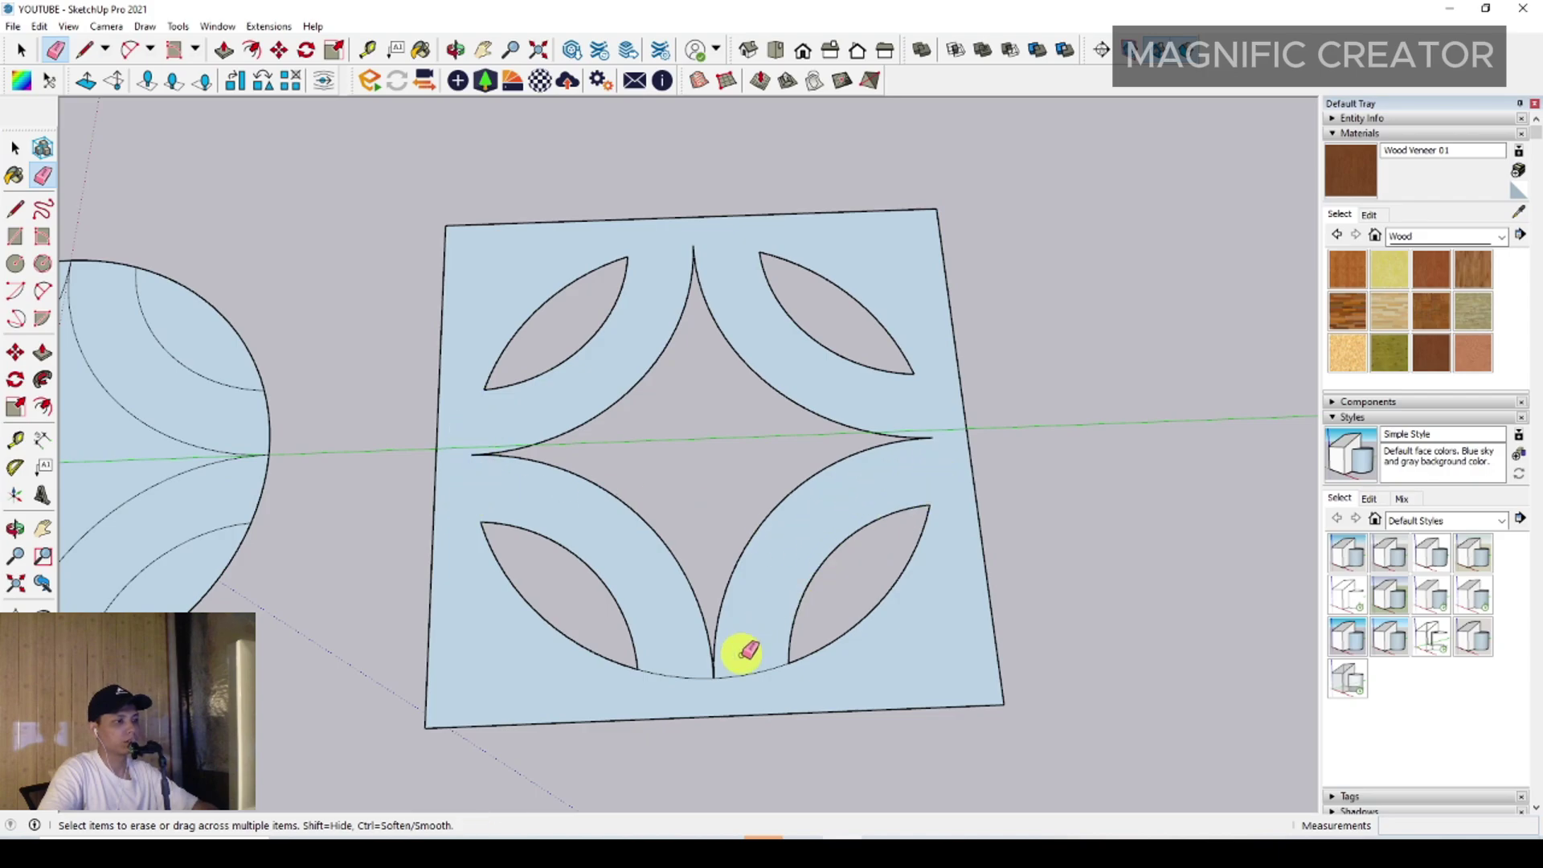
key(space)
- Erase the original patterned circle at the origin
scroll(734, 630, down, 3)
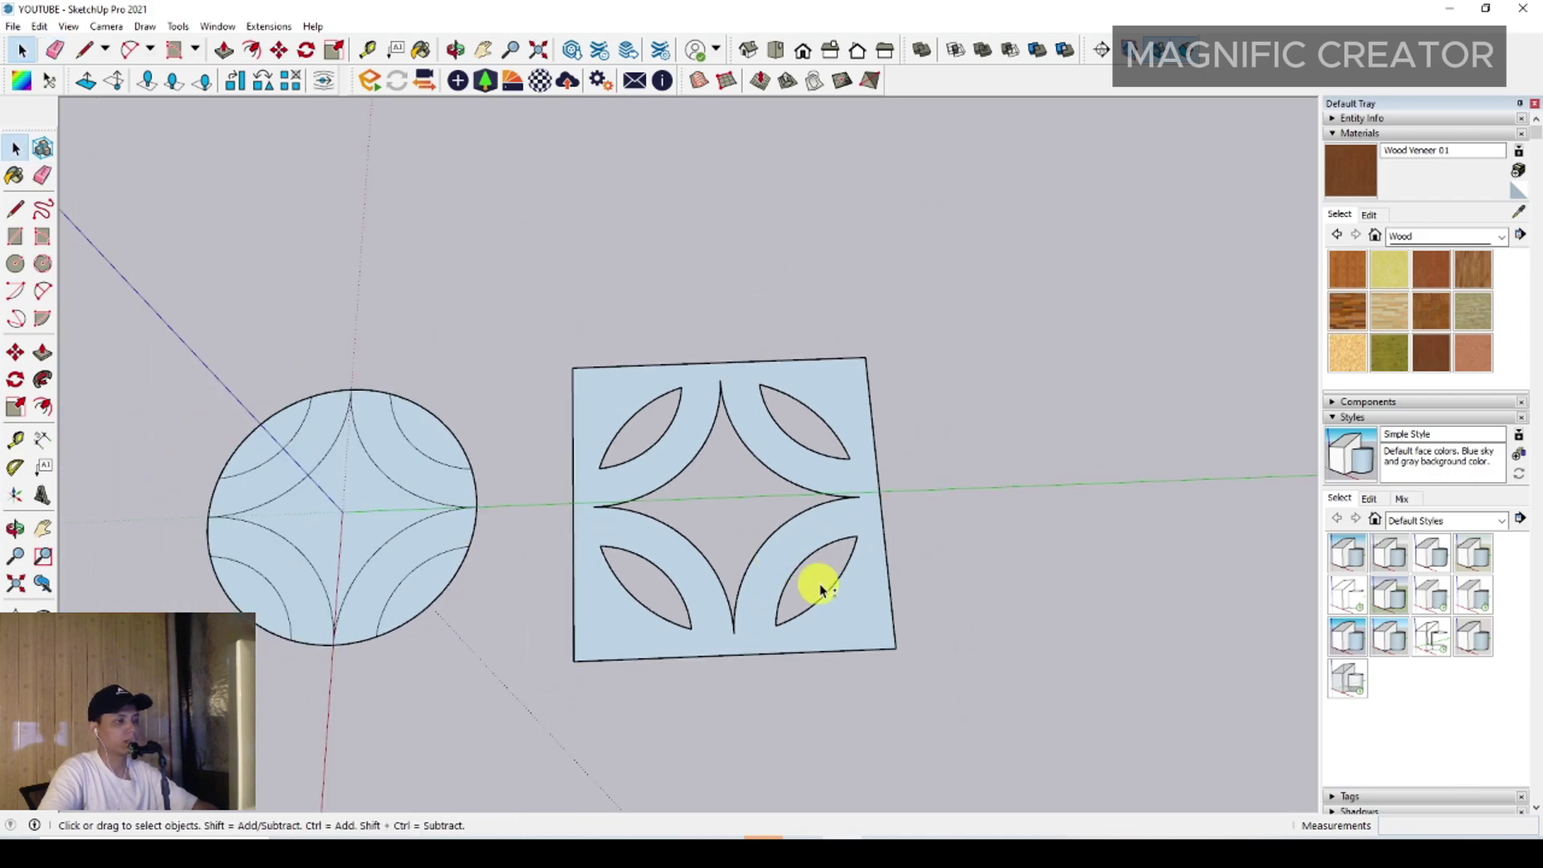
mouse_move(817, 586)
middle_down()
mouse_move(830, 627)
mouse_move(746, 513)
mouse_move(792, 595)
mouse_move(802, 541)
mouse_move(788, 603)
mouse_move(741, 510)
mouse_move(578, 489)
mouse_move(819, 541)
mouse_move(761, 490)
mouse_move(747, 498)
middle_up()
drag(208, 345, 591, 647)
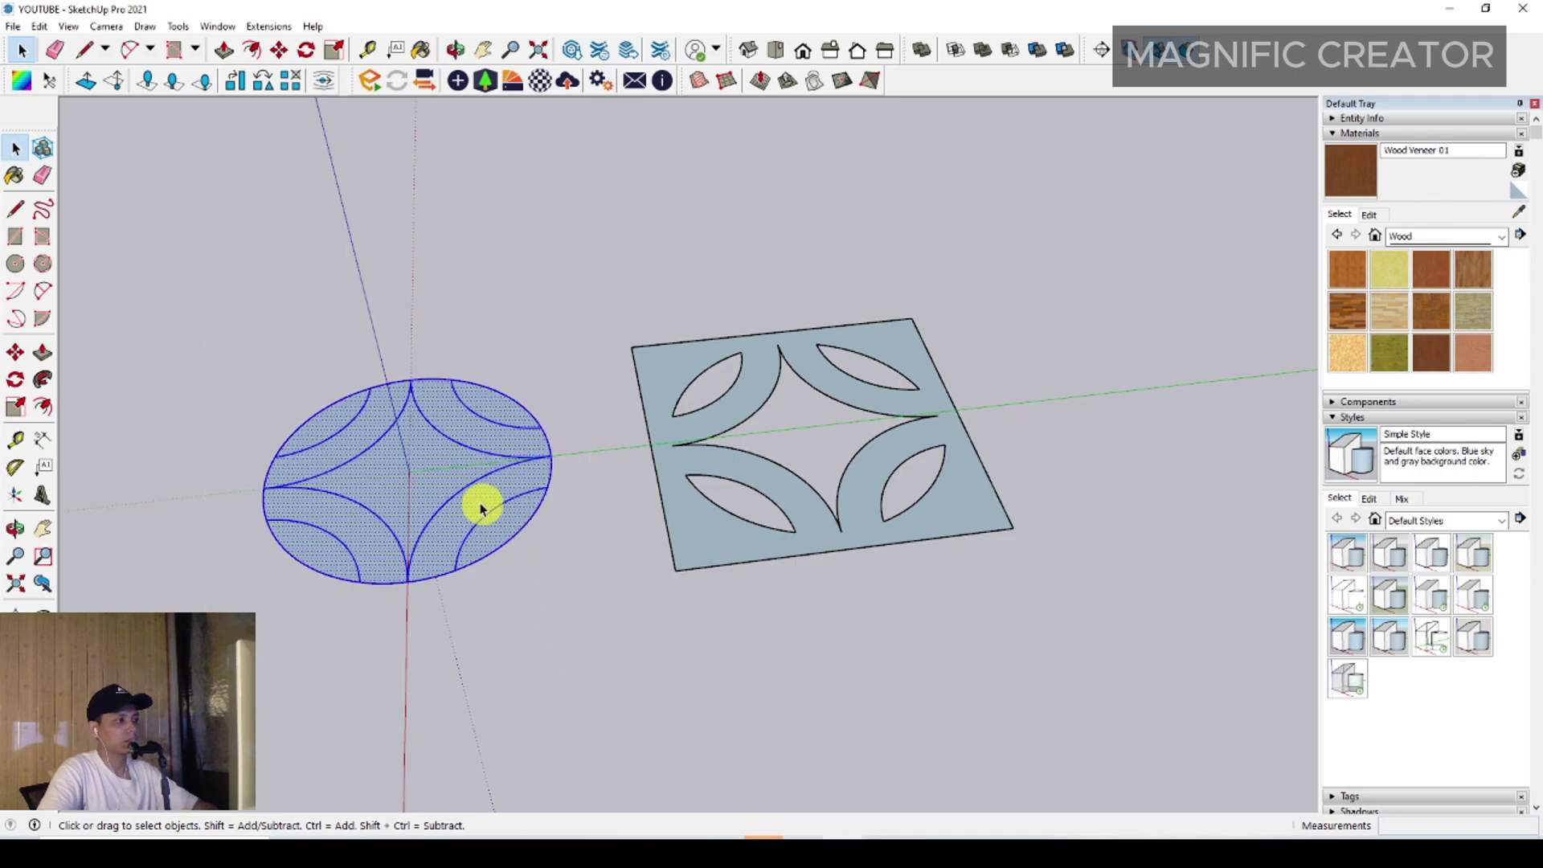
right_click(441, 463)
click(481, 518)
- Extrude the square panel's perforated face upward 15 with Push/Pull
middle_drag(482, 493, 717, 573)
click(761, 589)
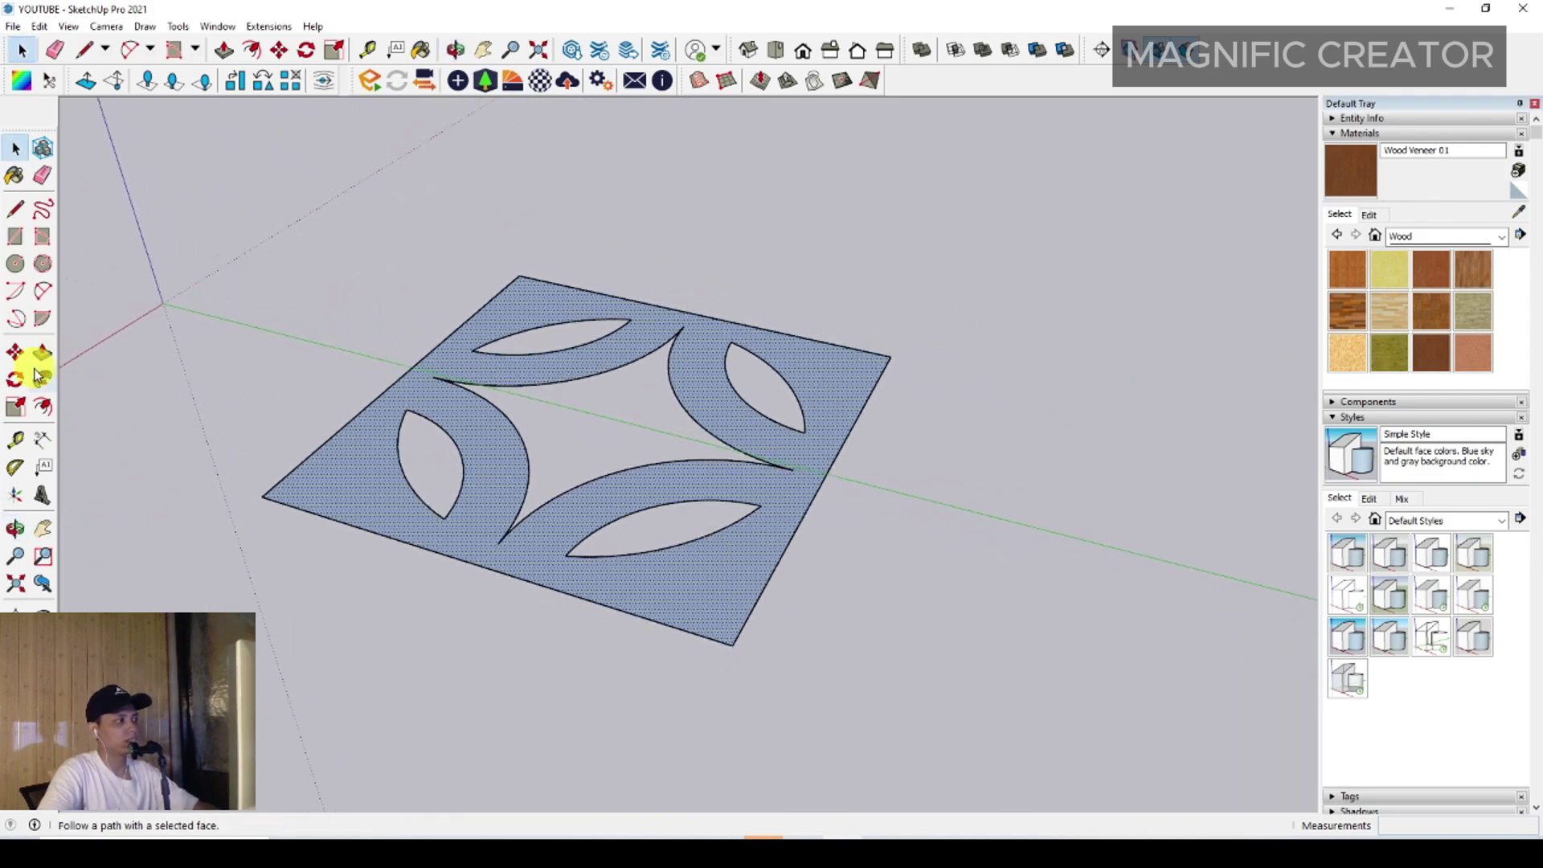
click(42, 354)
scroll(658, 577, up, 1)
click(709, 613)
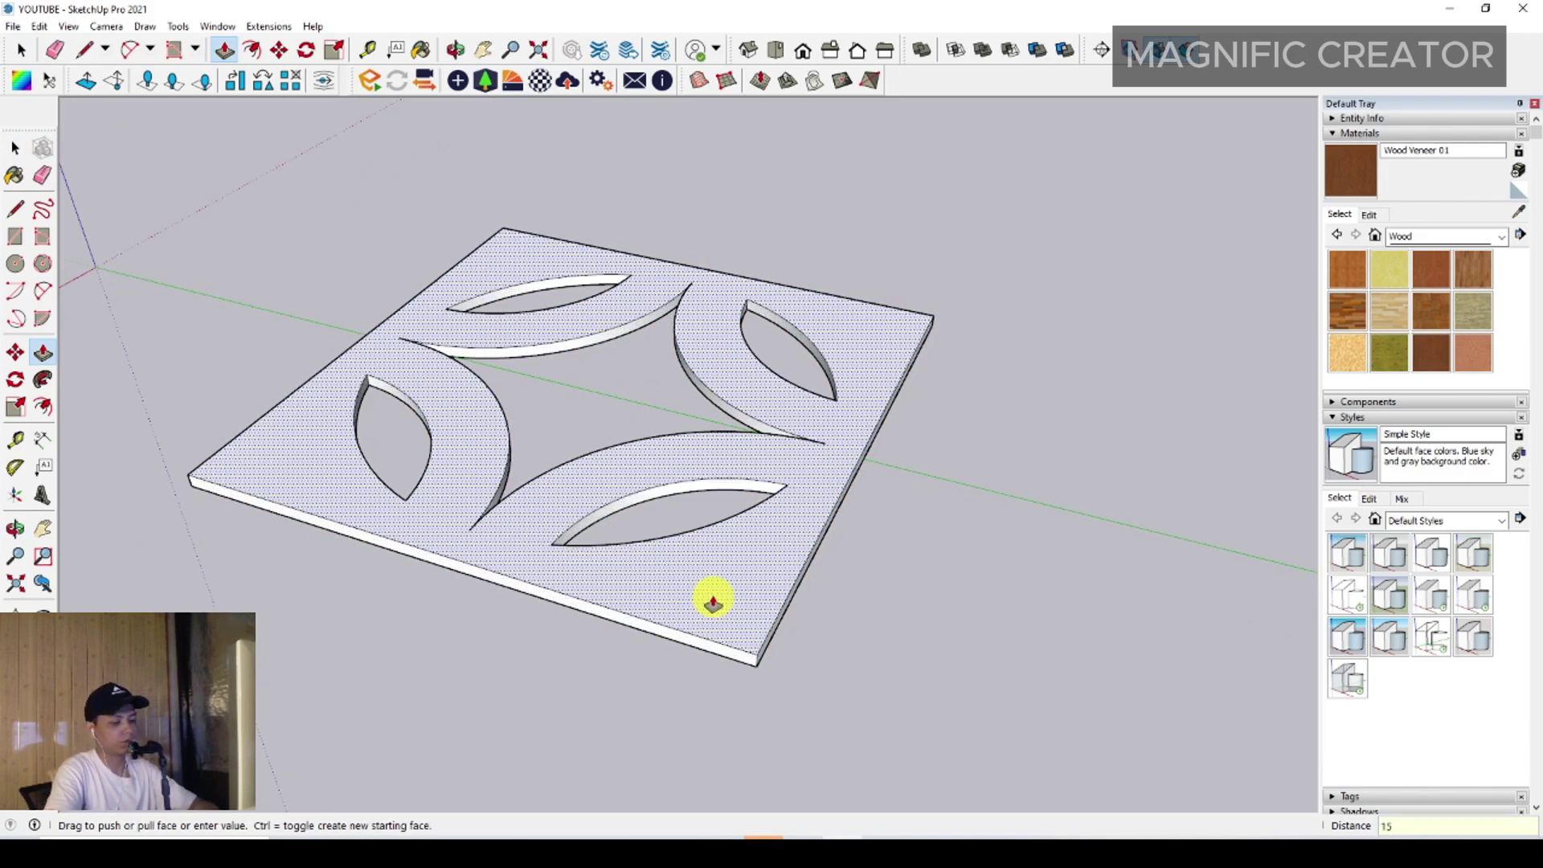
click(713, 602)
- Select all the geometry of the extruded perforated square panel and make it a group
triple_click(813, 479)
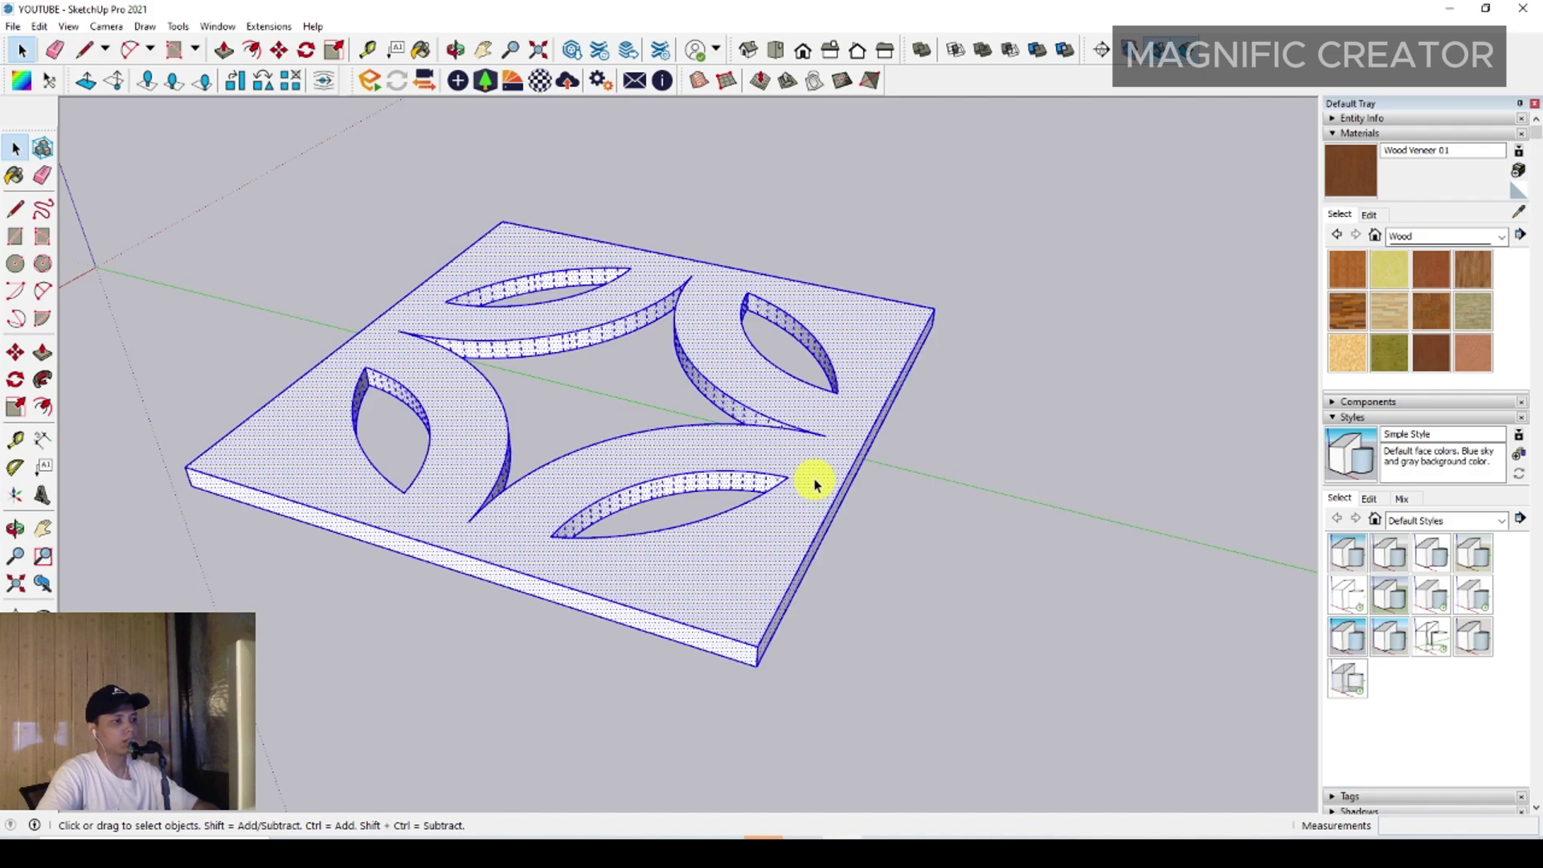
right_click(814, 479)
double_click(814, 464)
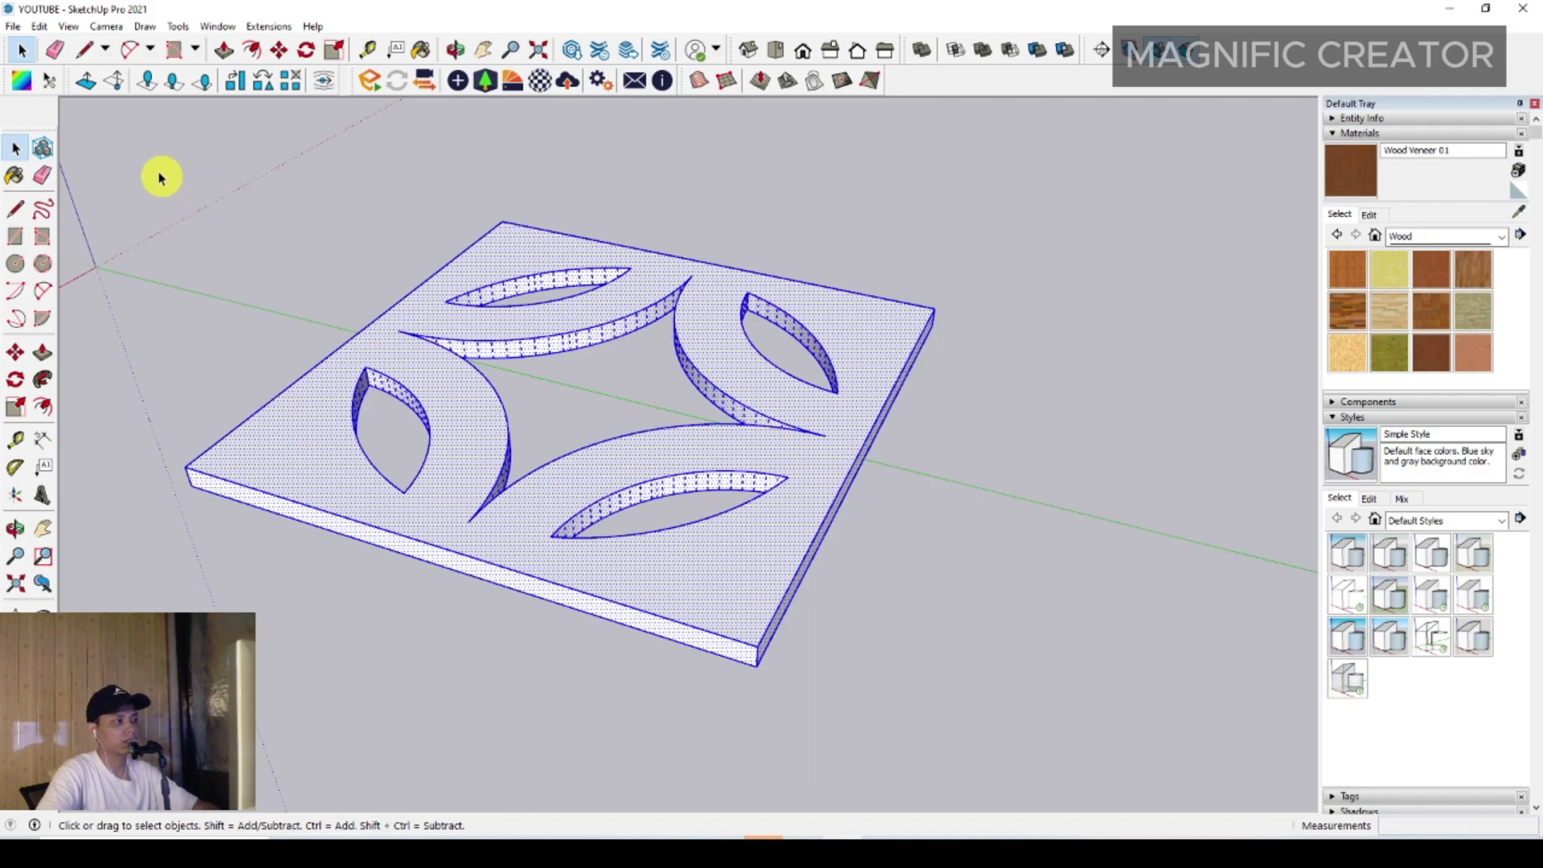
drag(145, 165, 1026, 744)
right_click(814, 457)
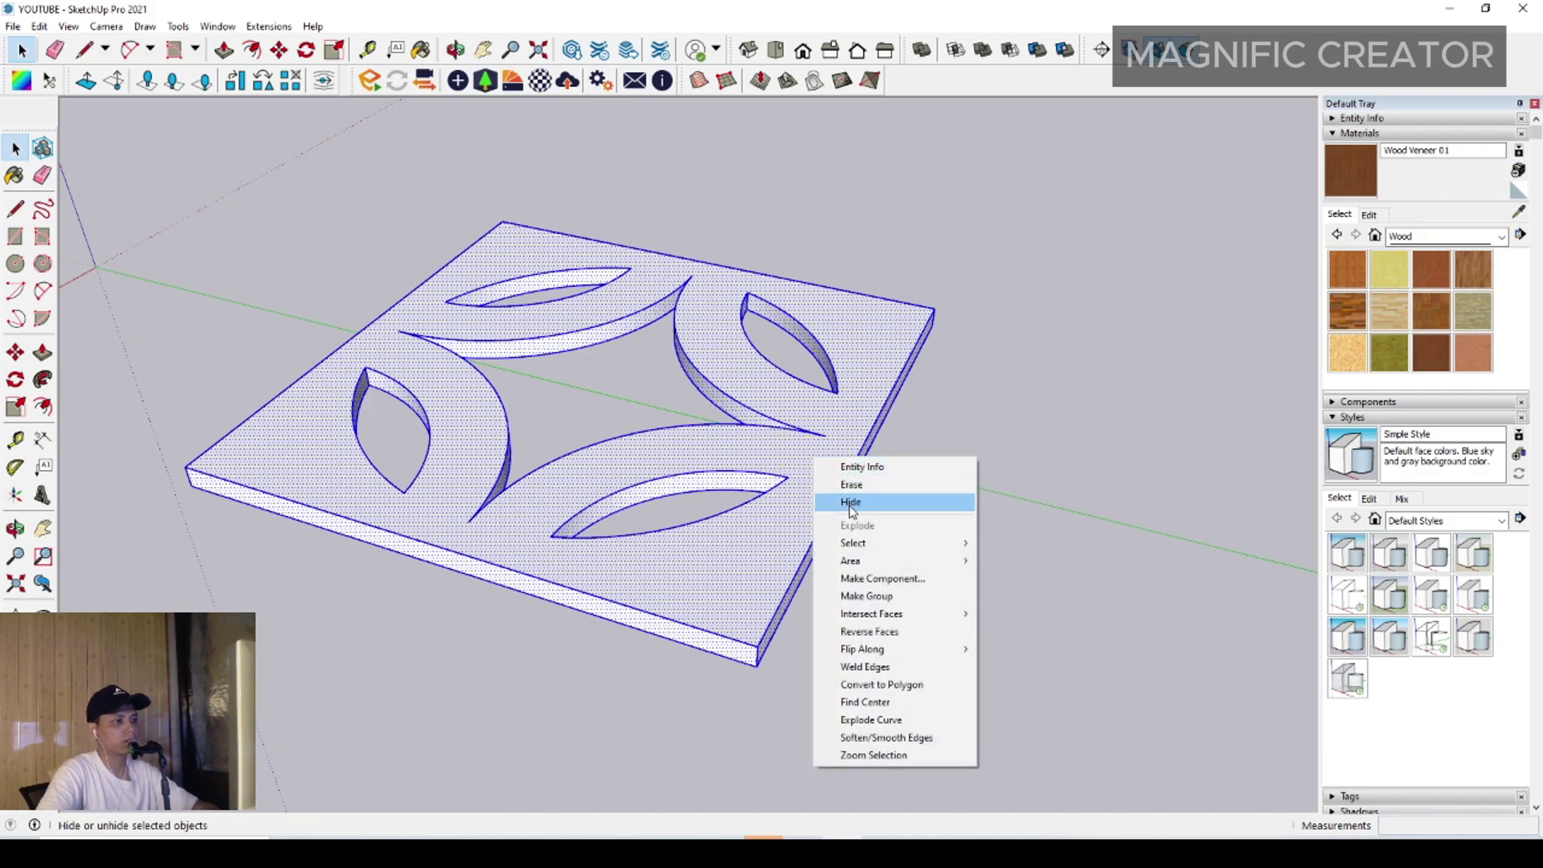
click(868, 595)
- Convert the grouped square panel into a component with the default settings
scroll(781, 548, down, 1)
right_click(783, 545)
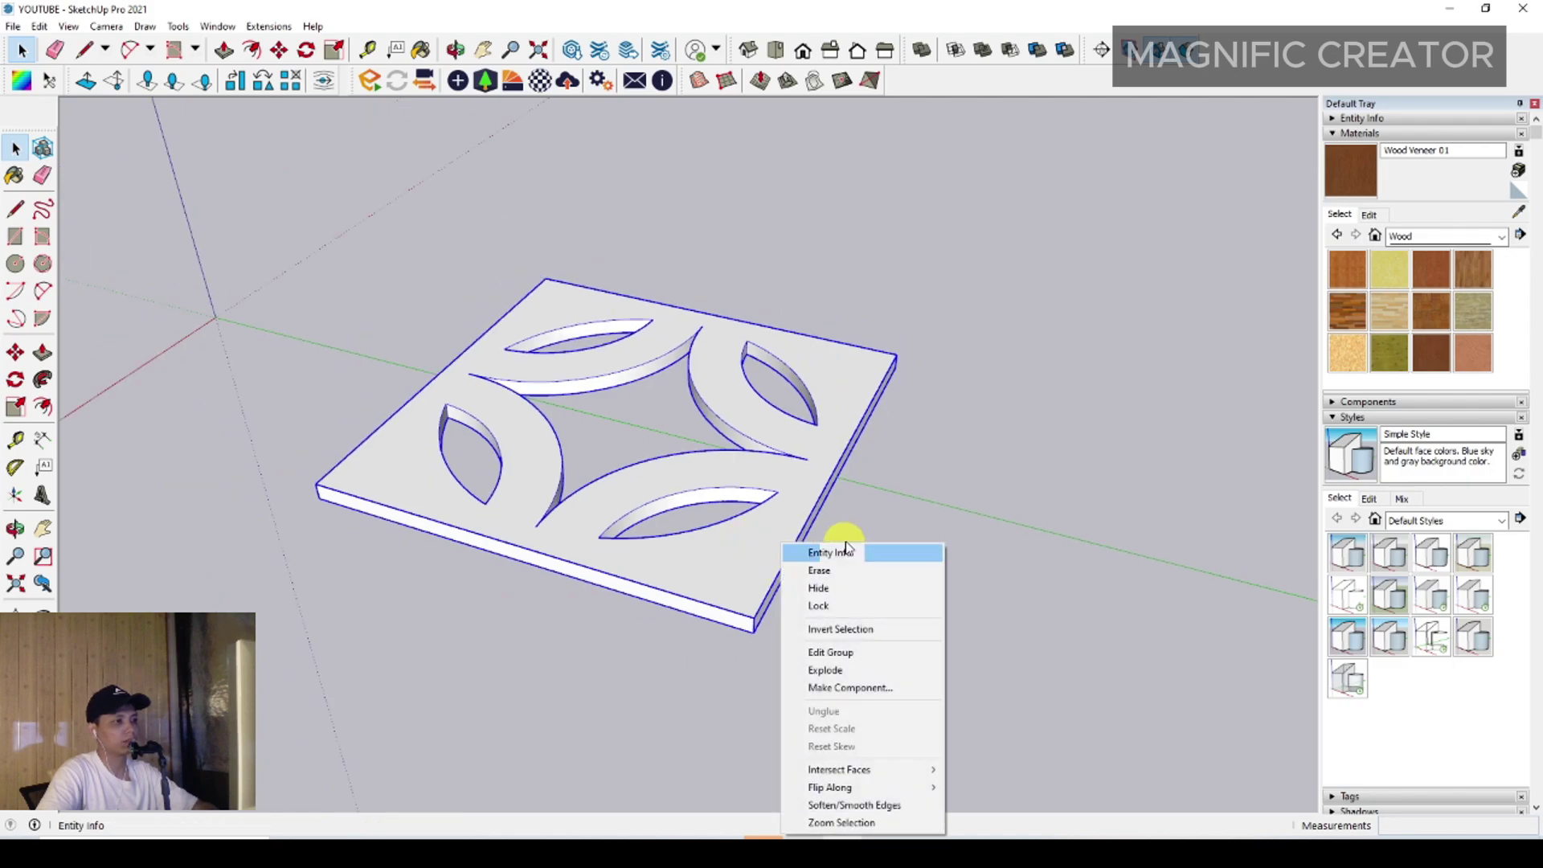
click(828, 690)
click(679, 518)
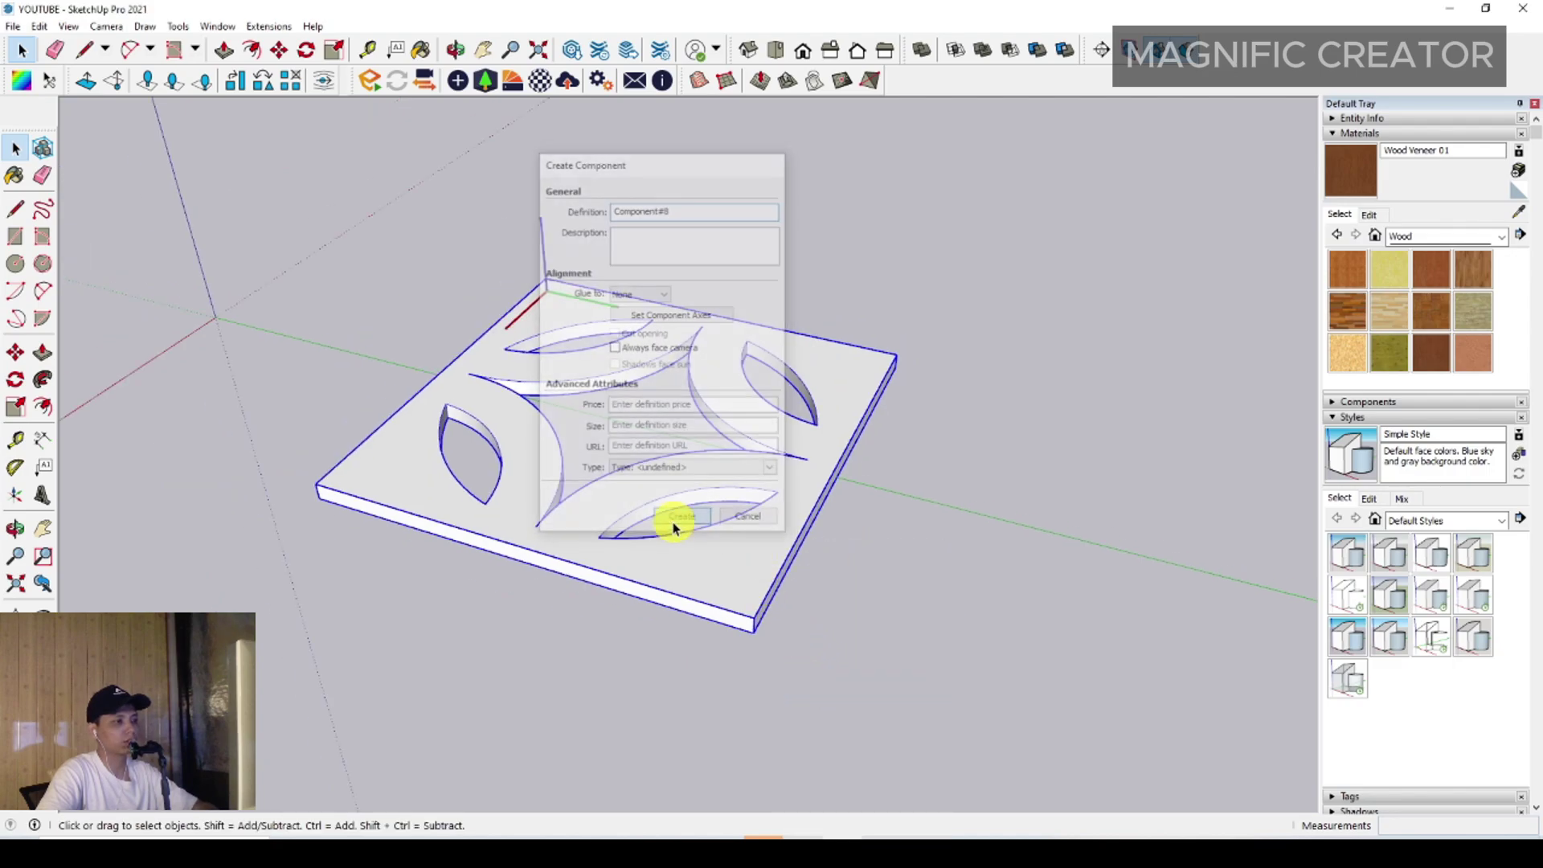
- Copy the square panel edge to edge along the red axis and multiply the copy X5 to build a strip
scroll(727, 465, down, 2)
scroll(742, 452, up, 1)
scroll(760, 434, up, 1)
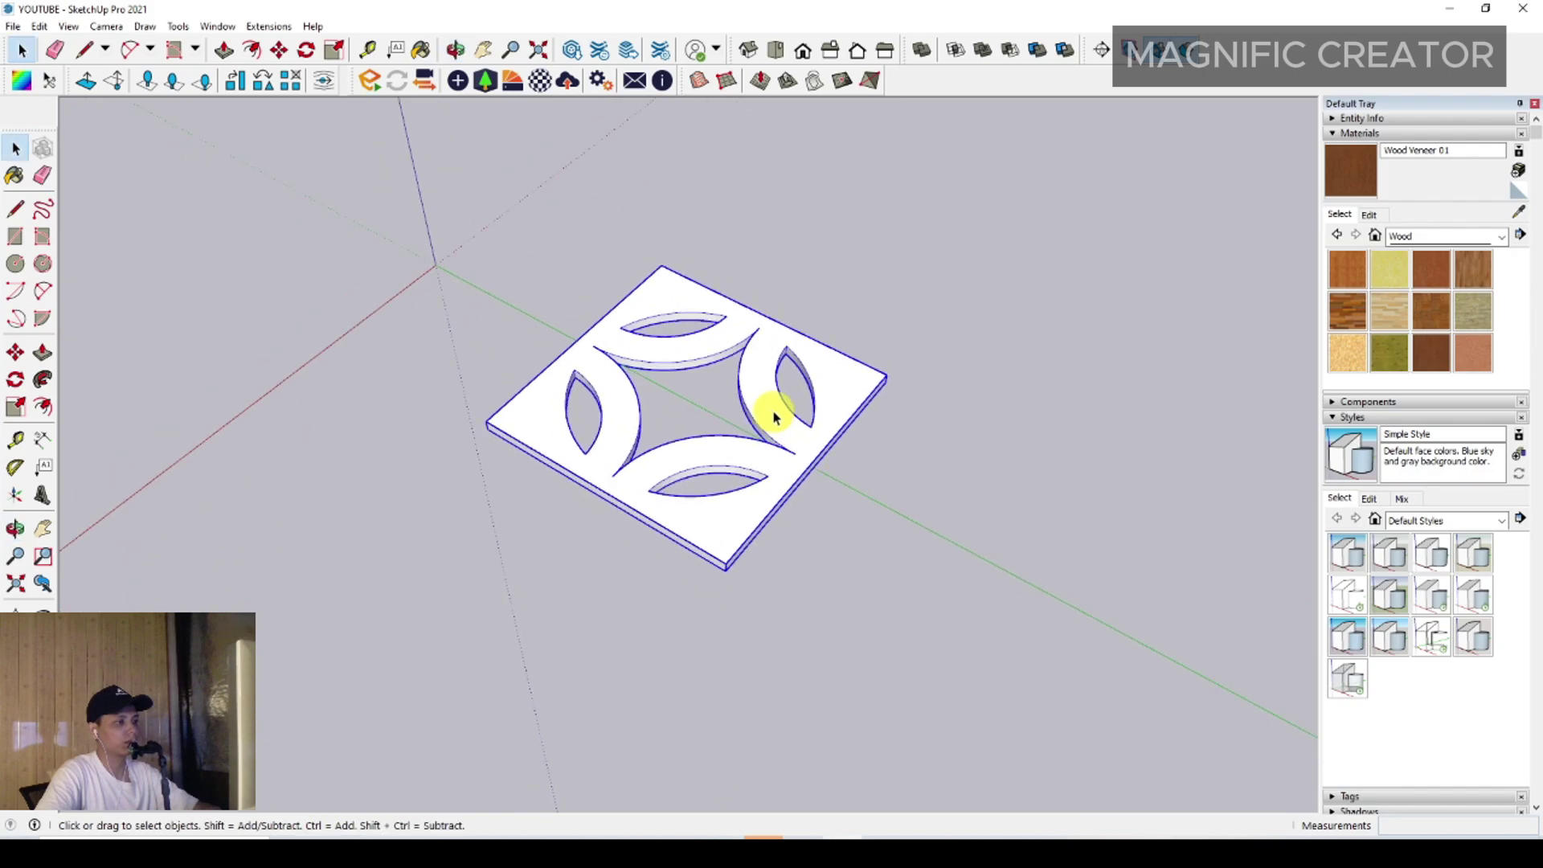
click(15, 352)
scroll(782, 375, up, 1)
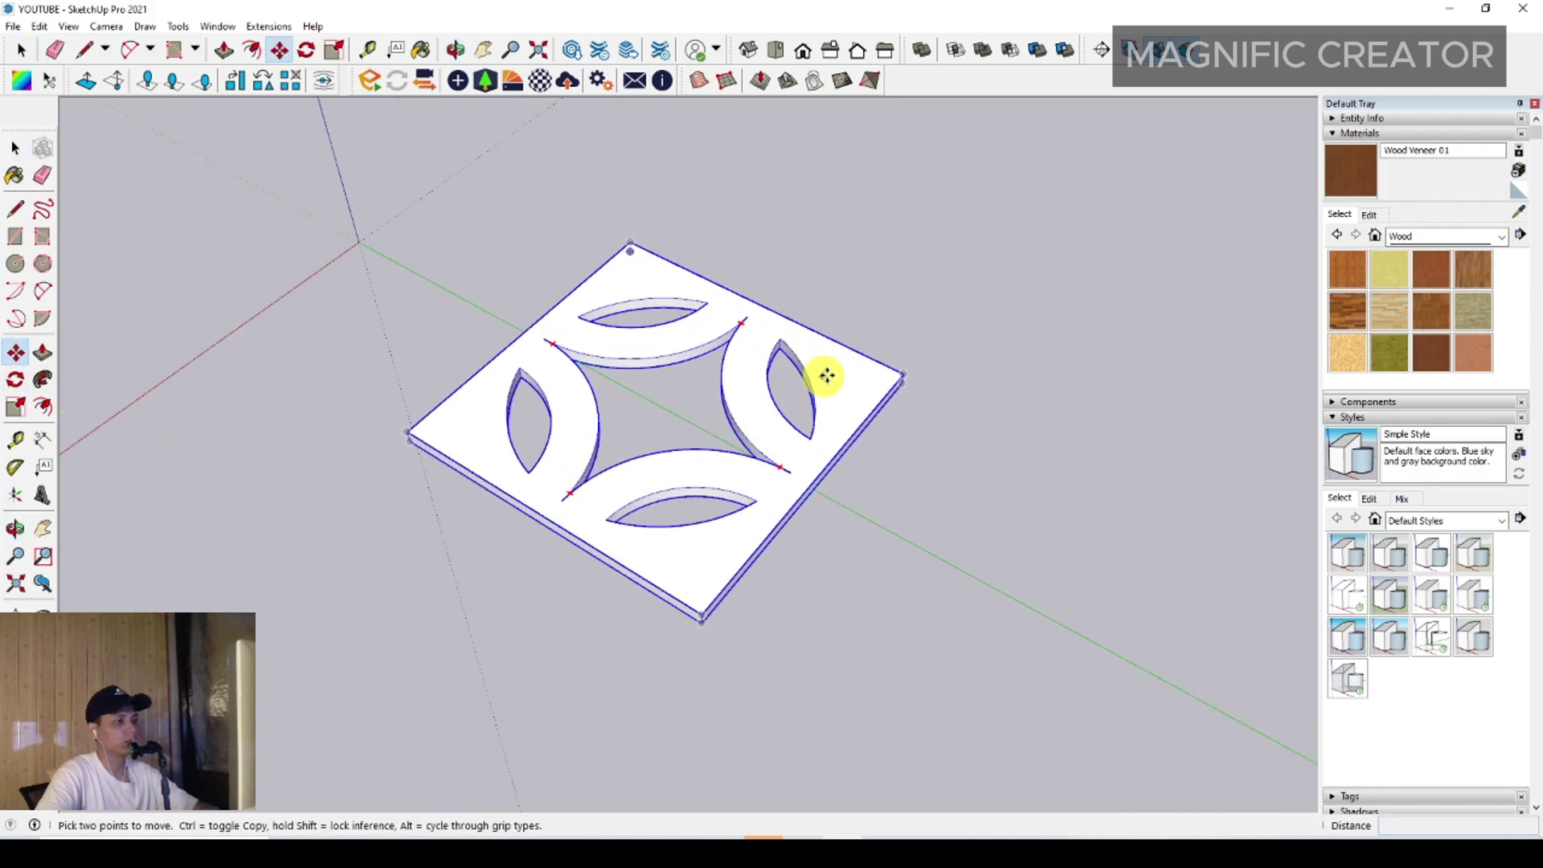
key(ctrl)
click(901, 374)
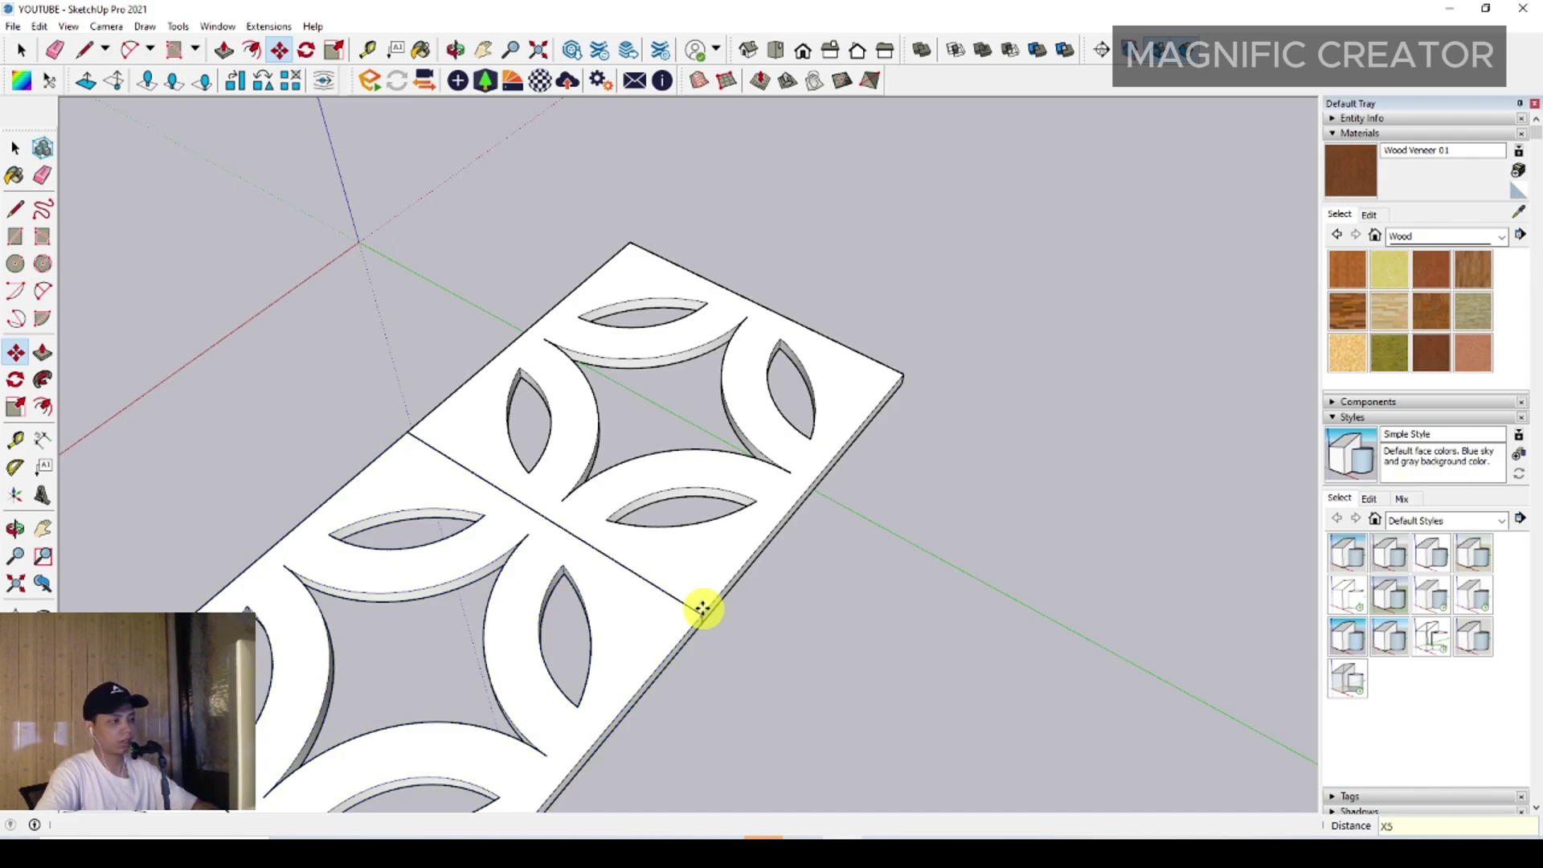
key(space)
scroll(785, 509, down, 5)
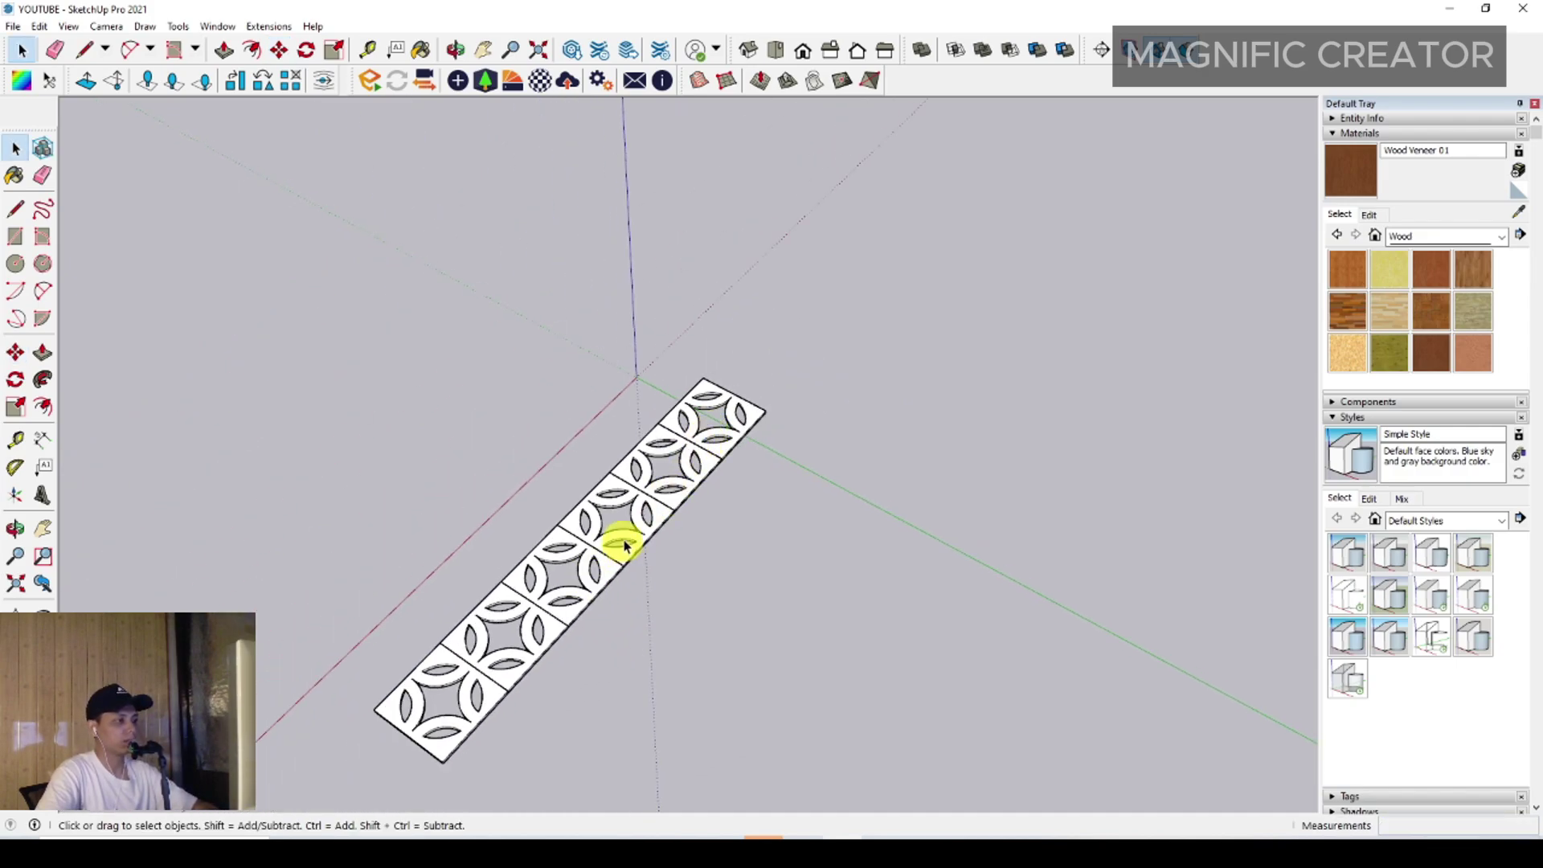
- Select all six panels of the strip and merge them into one solid with Outer Shell
scroll(624, 547, up, 3)
middle_drag(599, 547, 511, 429)
scroll(697, 438, down, 1)
shift+middle_drag(699, 437, 704, 454)
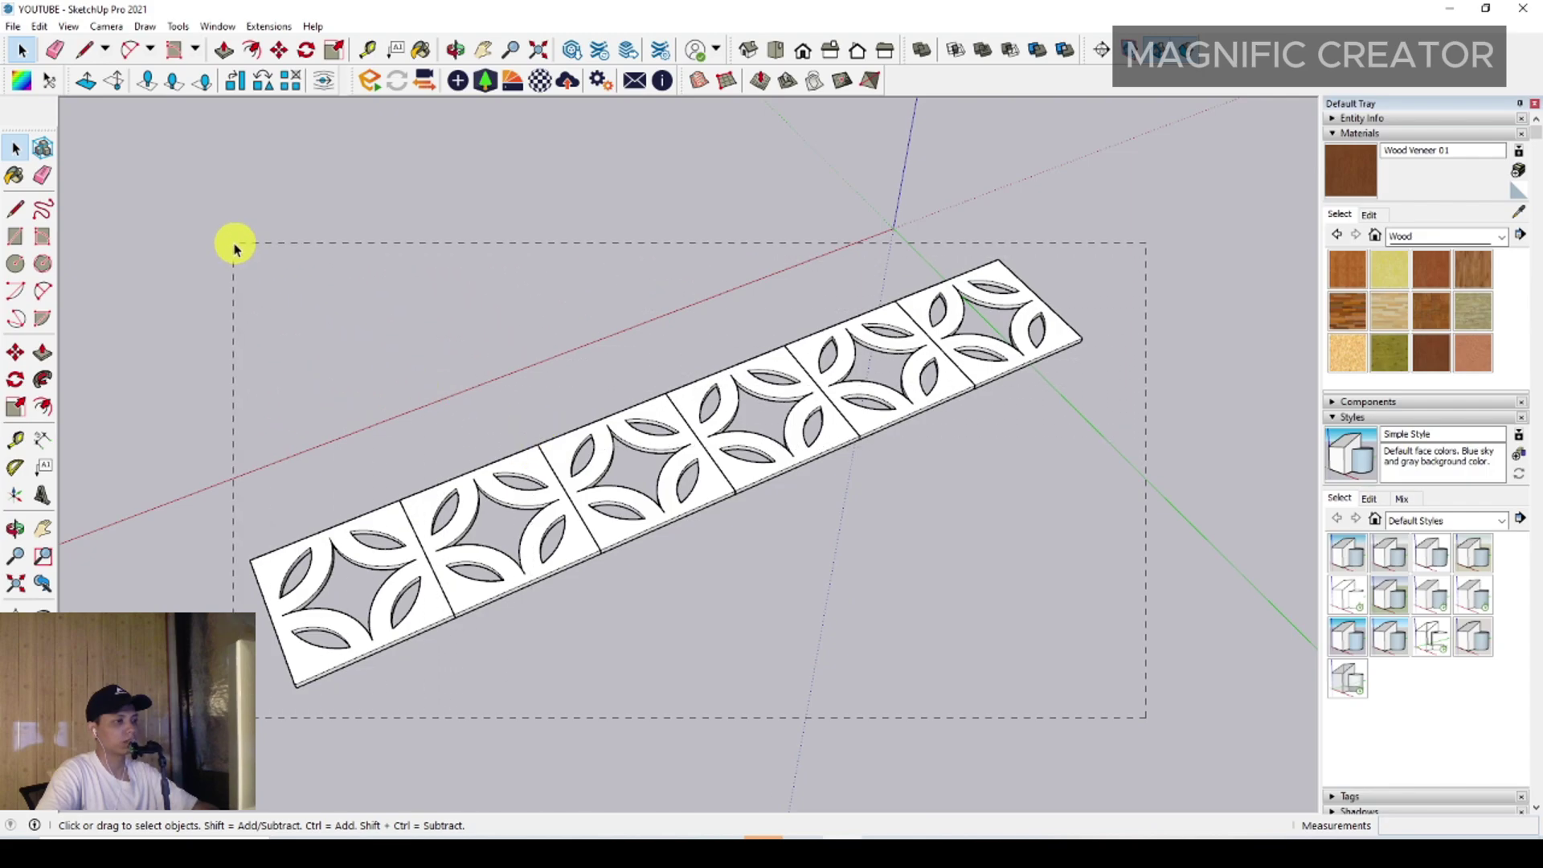
drag(234, 249, 234, 246)
scroll(951, 361, up, 1)
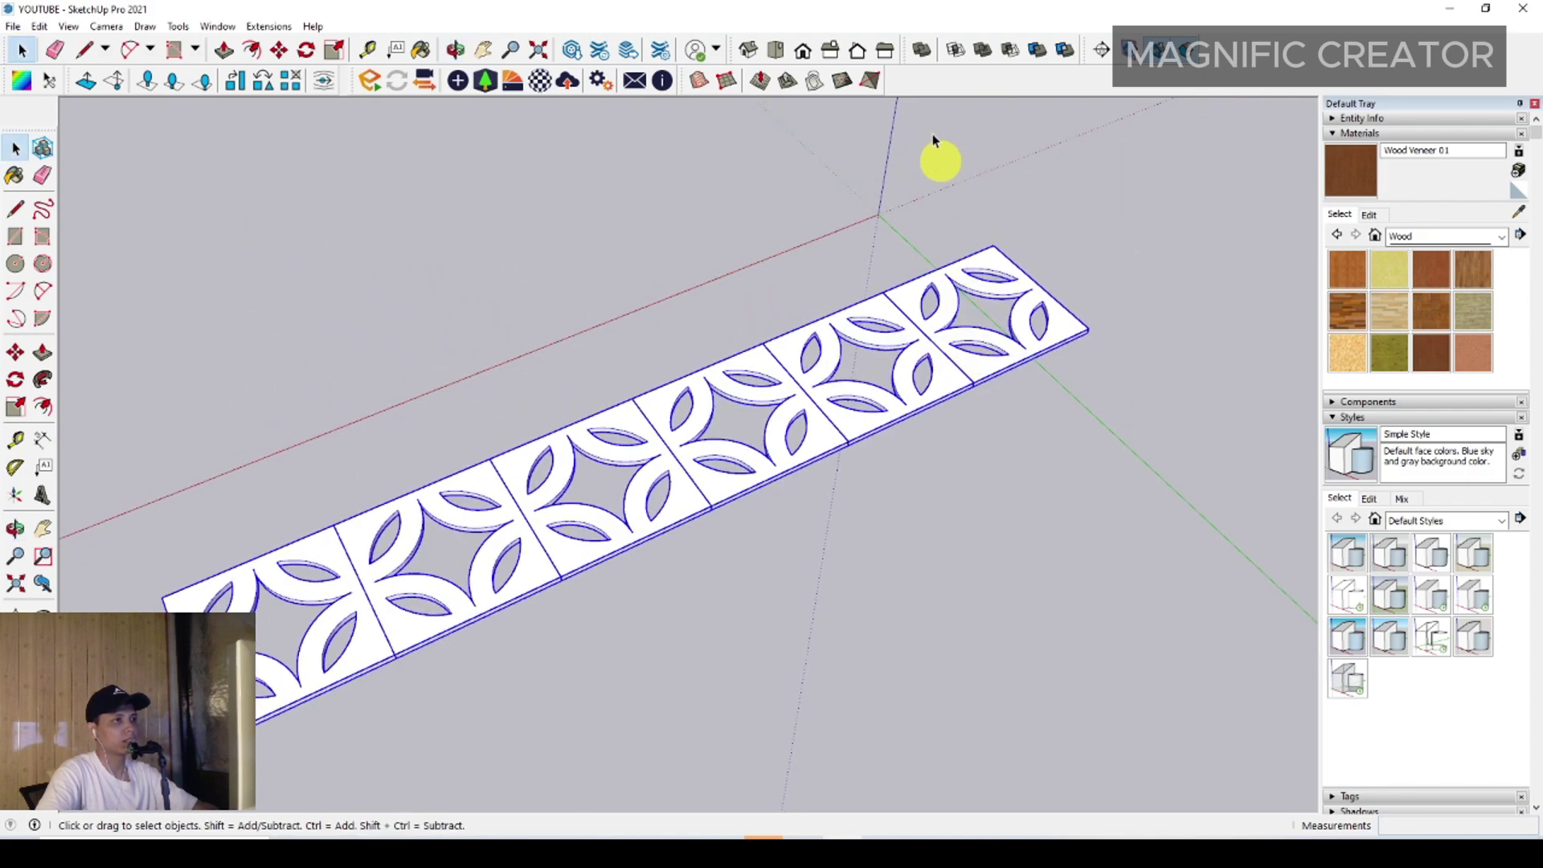
click(922, 54)
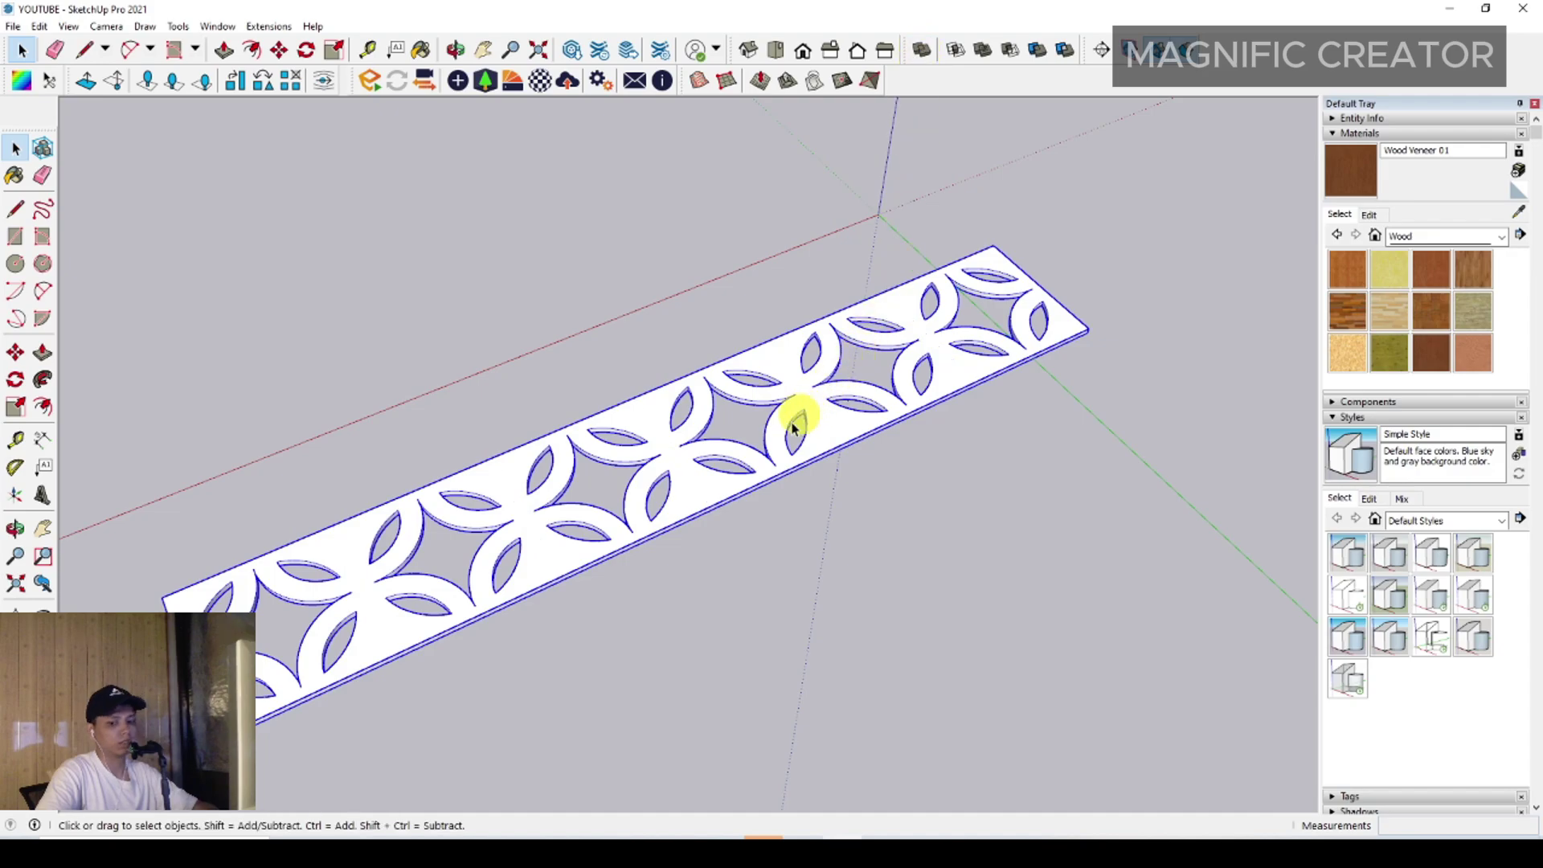
- Make the merged strip a component with a unique definition name beginning with FLOWER COMPON
middle_drag(573, 516, 724, 484)
right_click(723, 485)
click(770, 620)
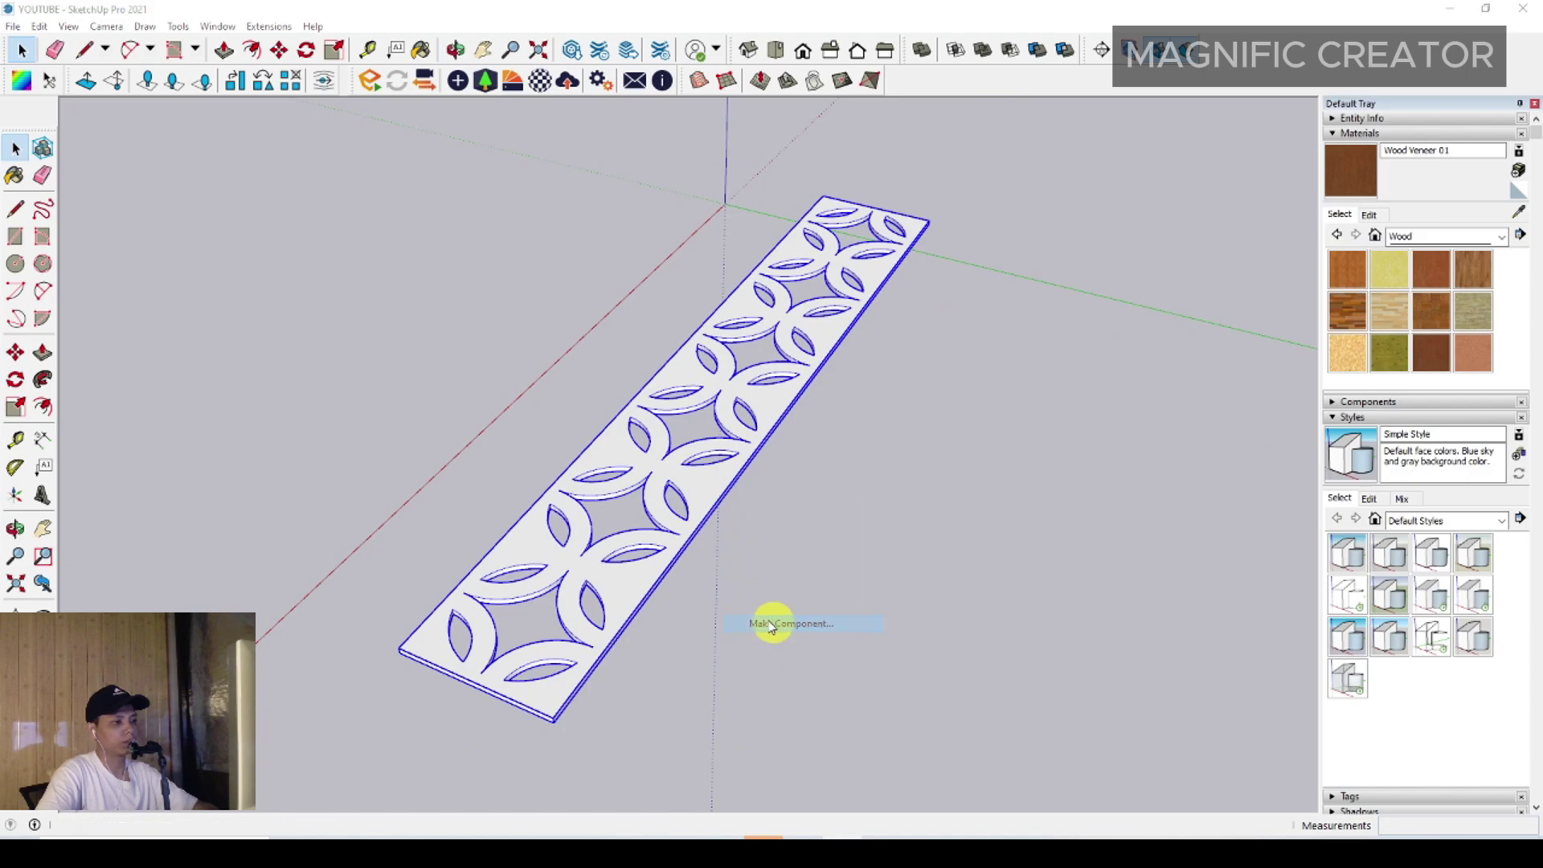
click(679, 522)
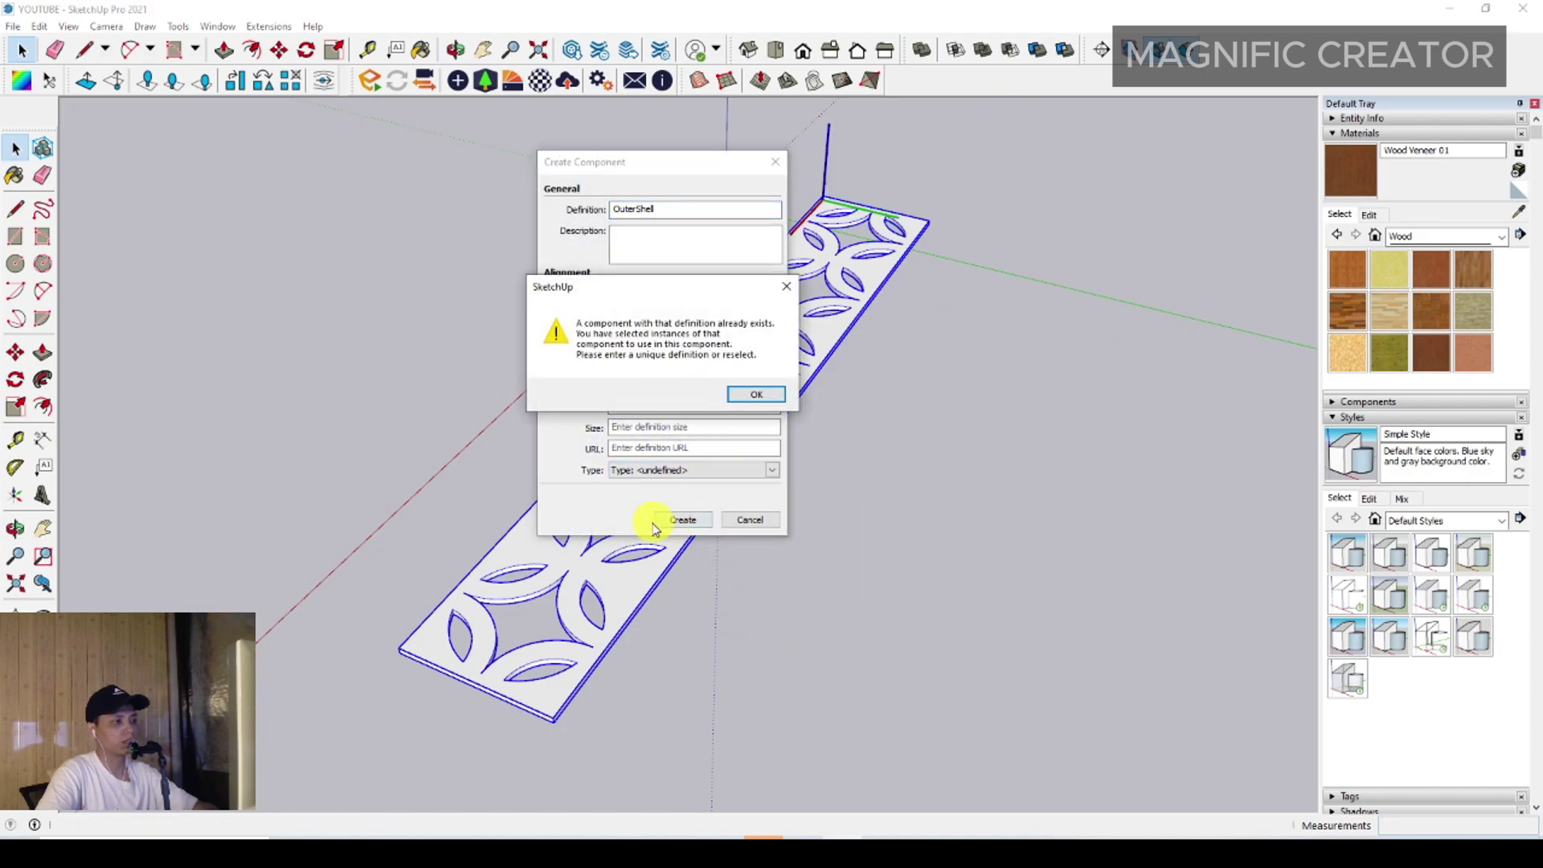
click(756, 395)
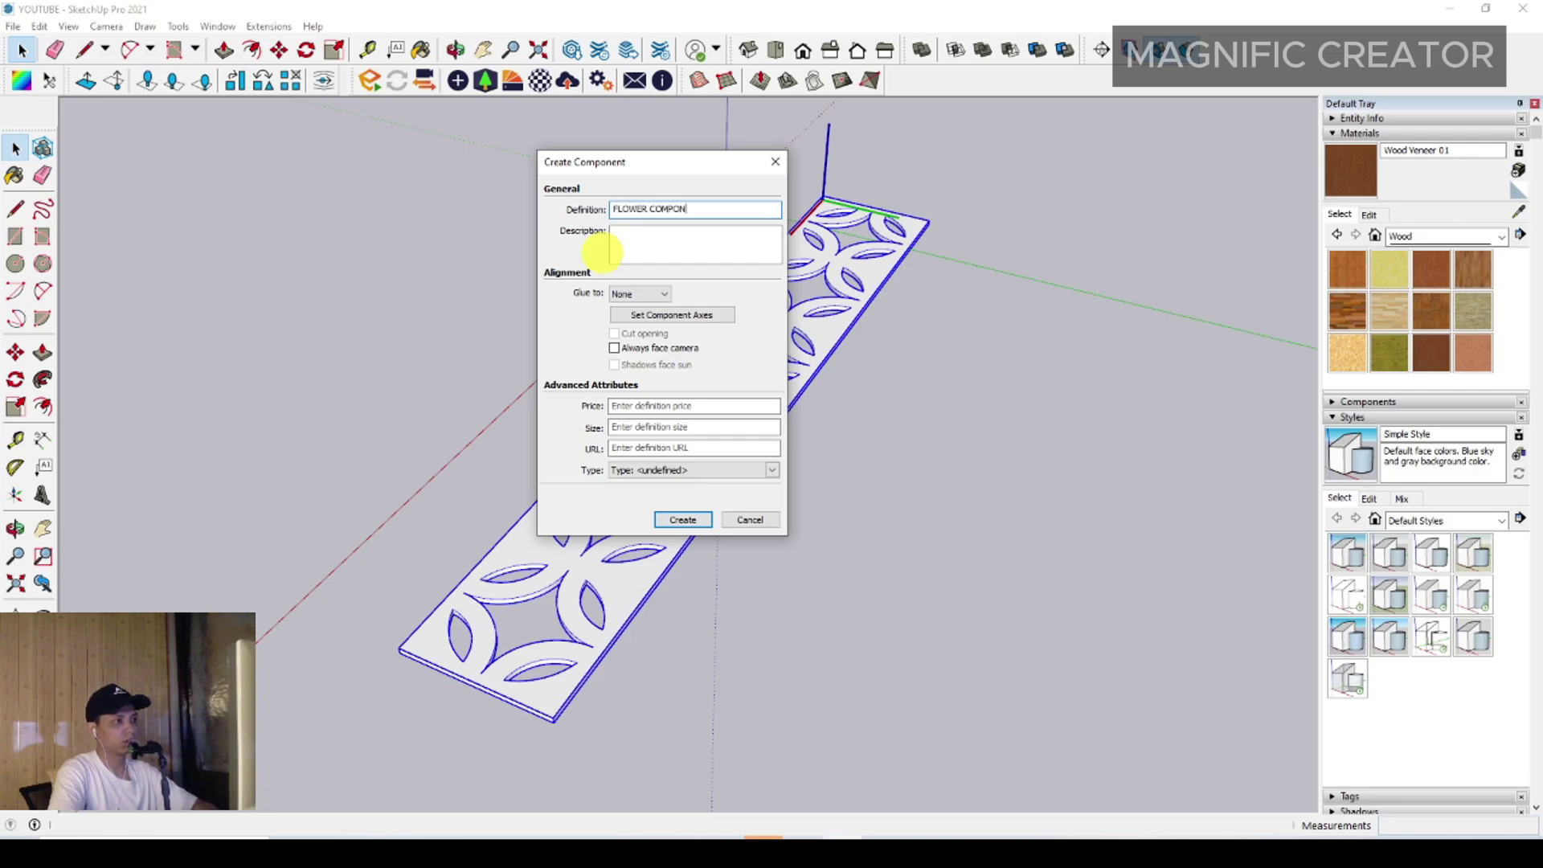
click(682, 520)
- Rotate the strip component about its end corner in the green-axis plane so that it stands upright
middle_drag(712, 502, 384, 569)
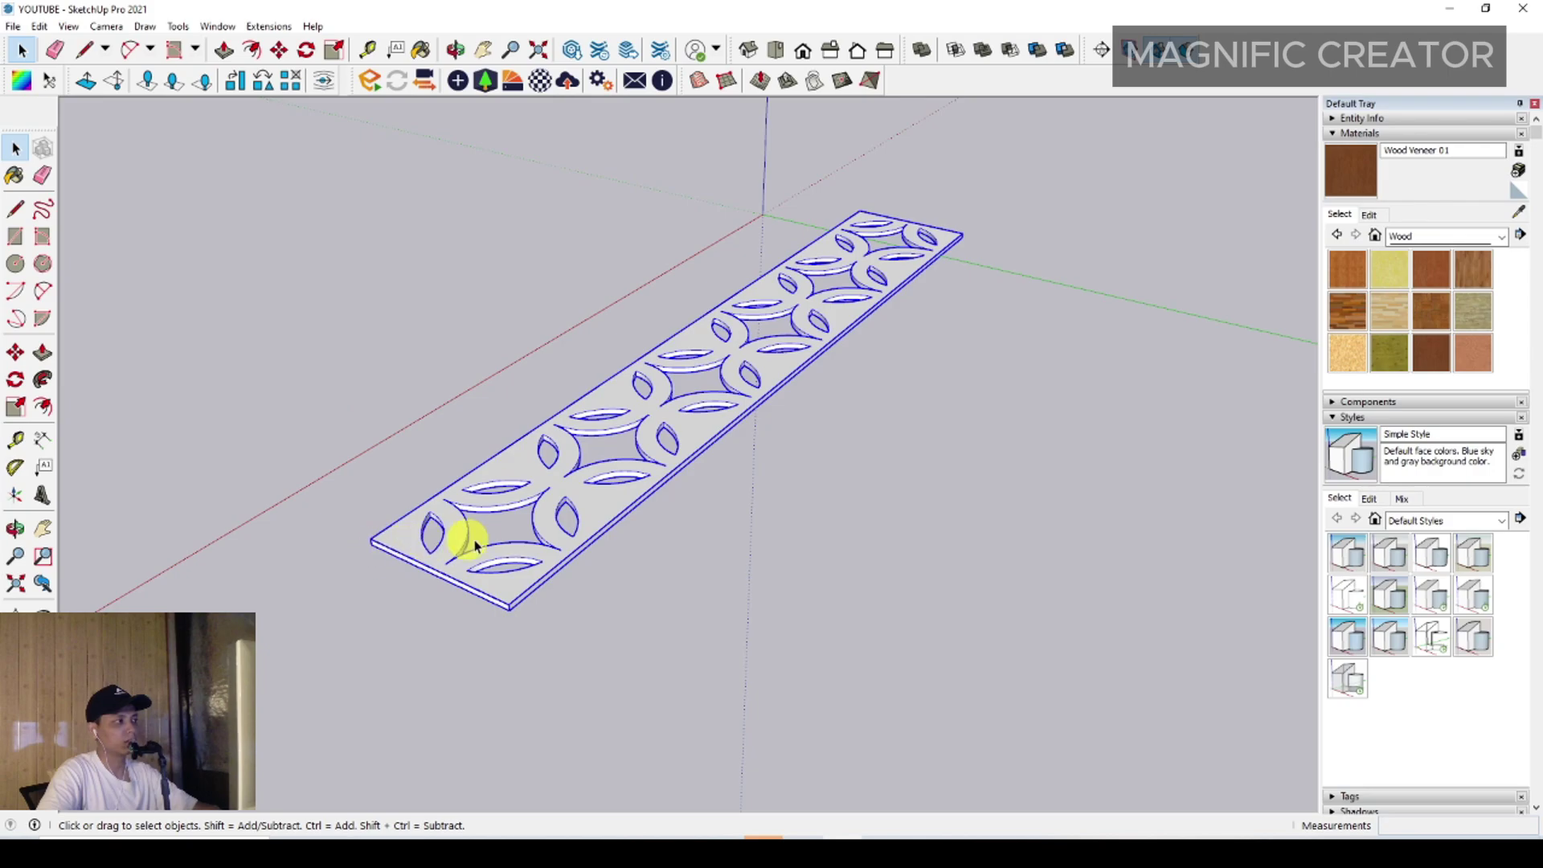
middle_drag(475, 545, 363, 524)
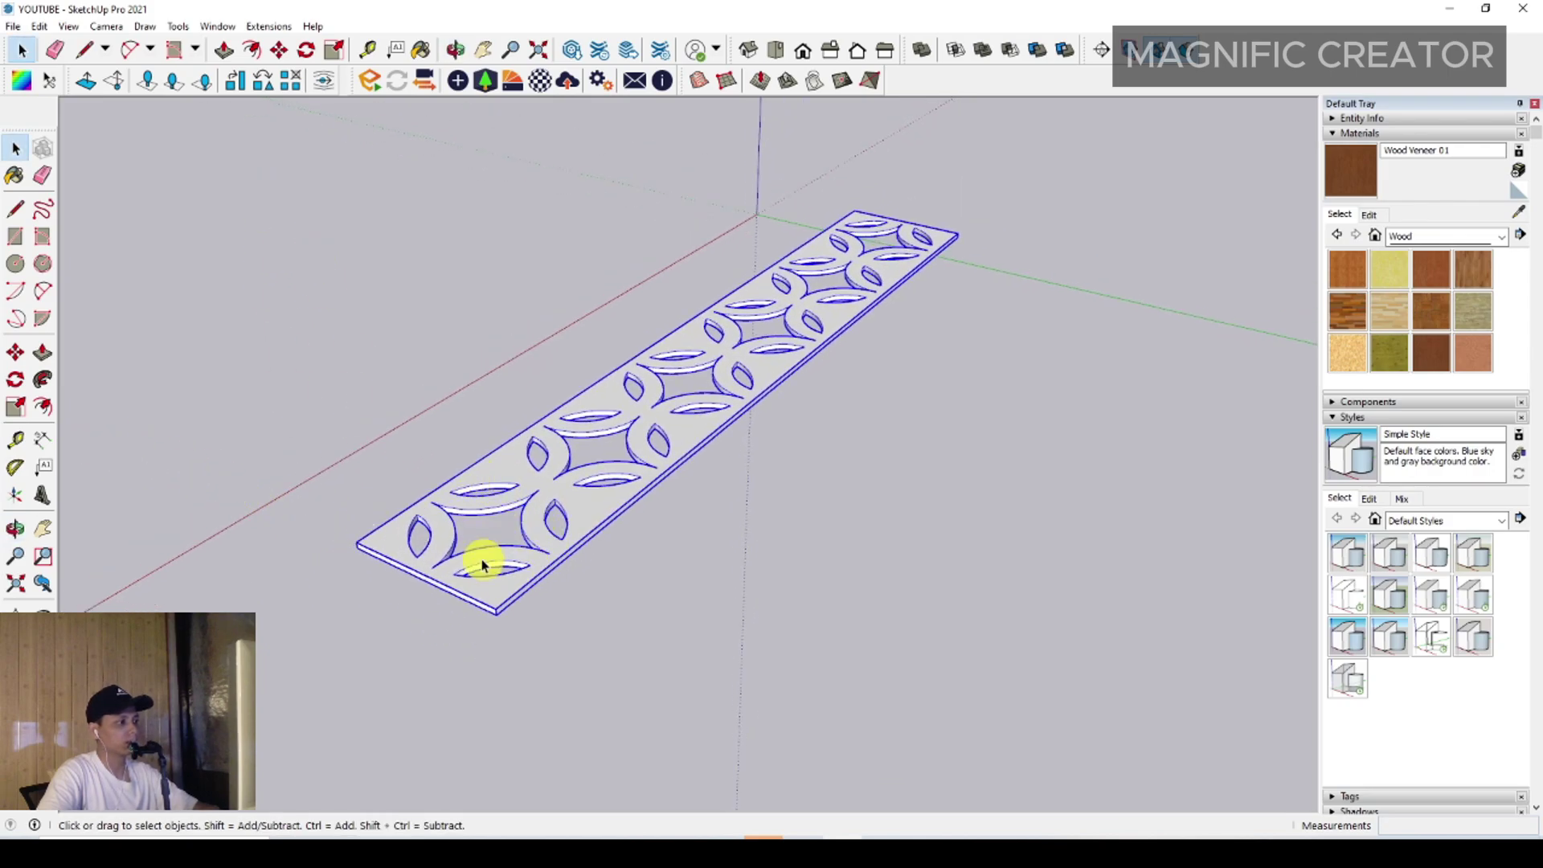
click(698, 574)
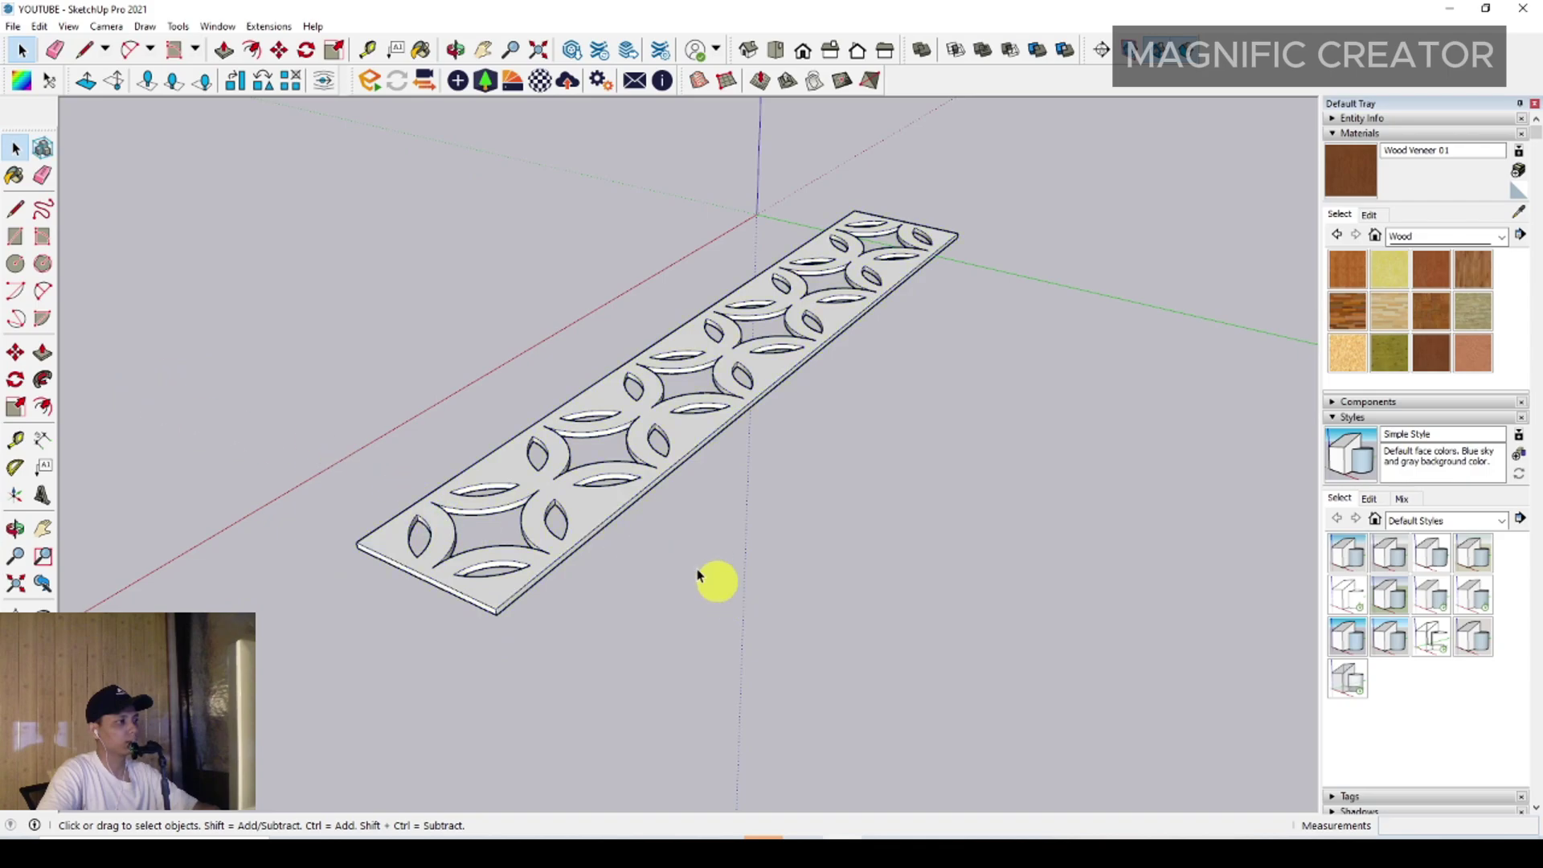
triple_click(514, 472)
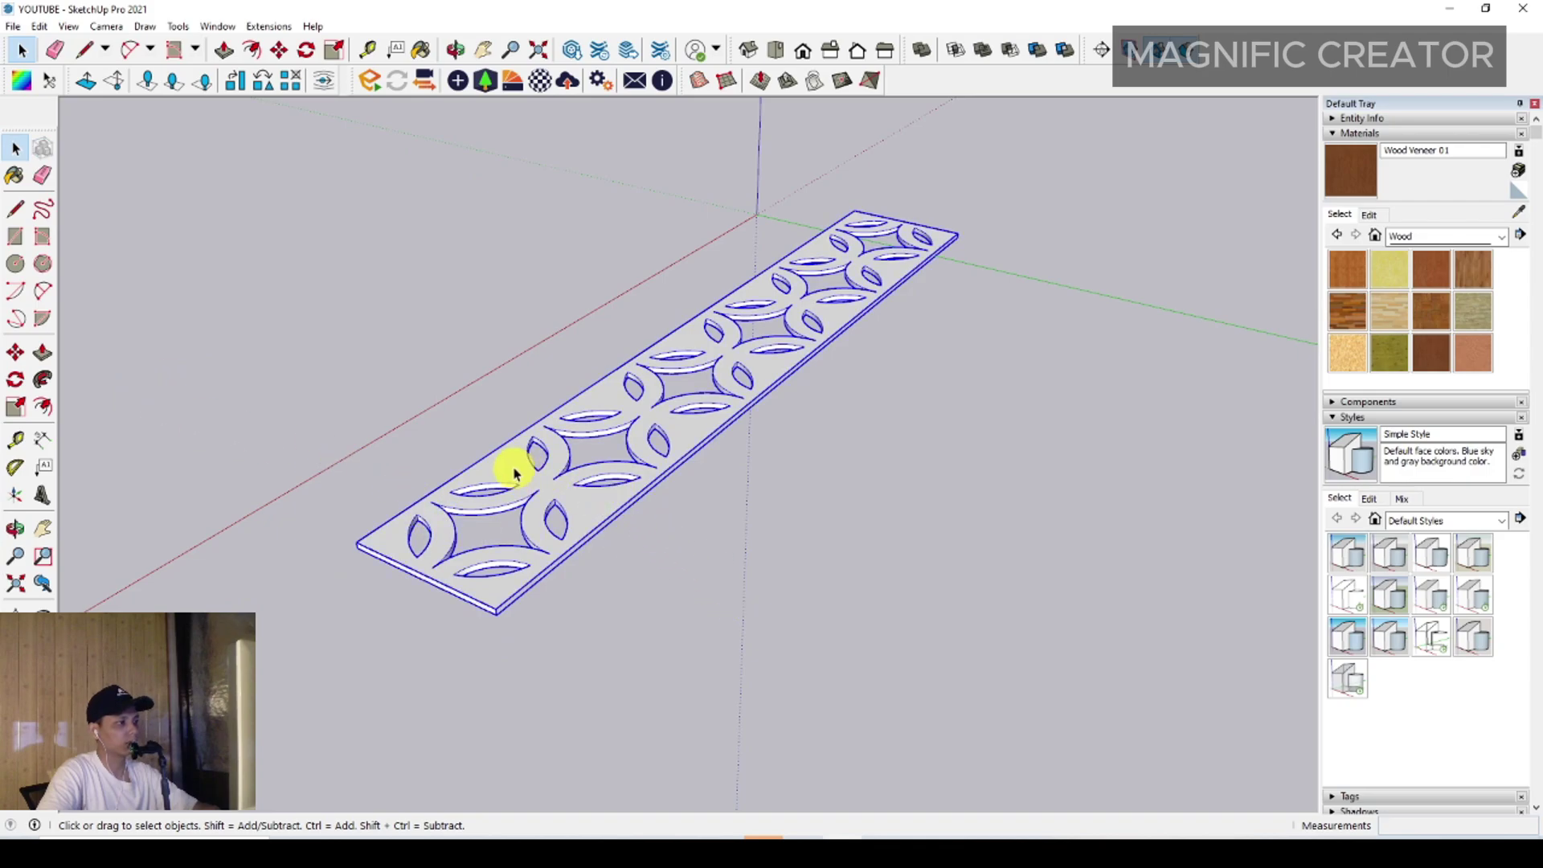
click(15, 380)
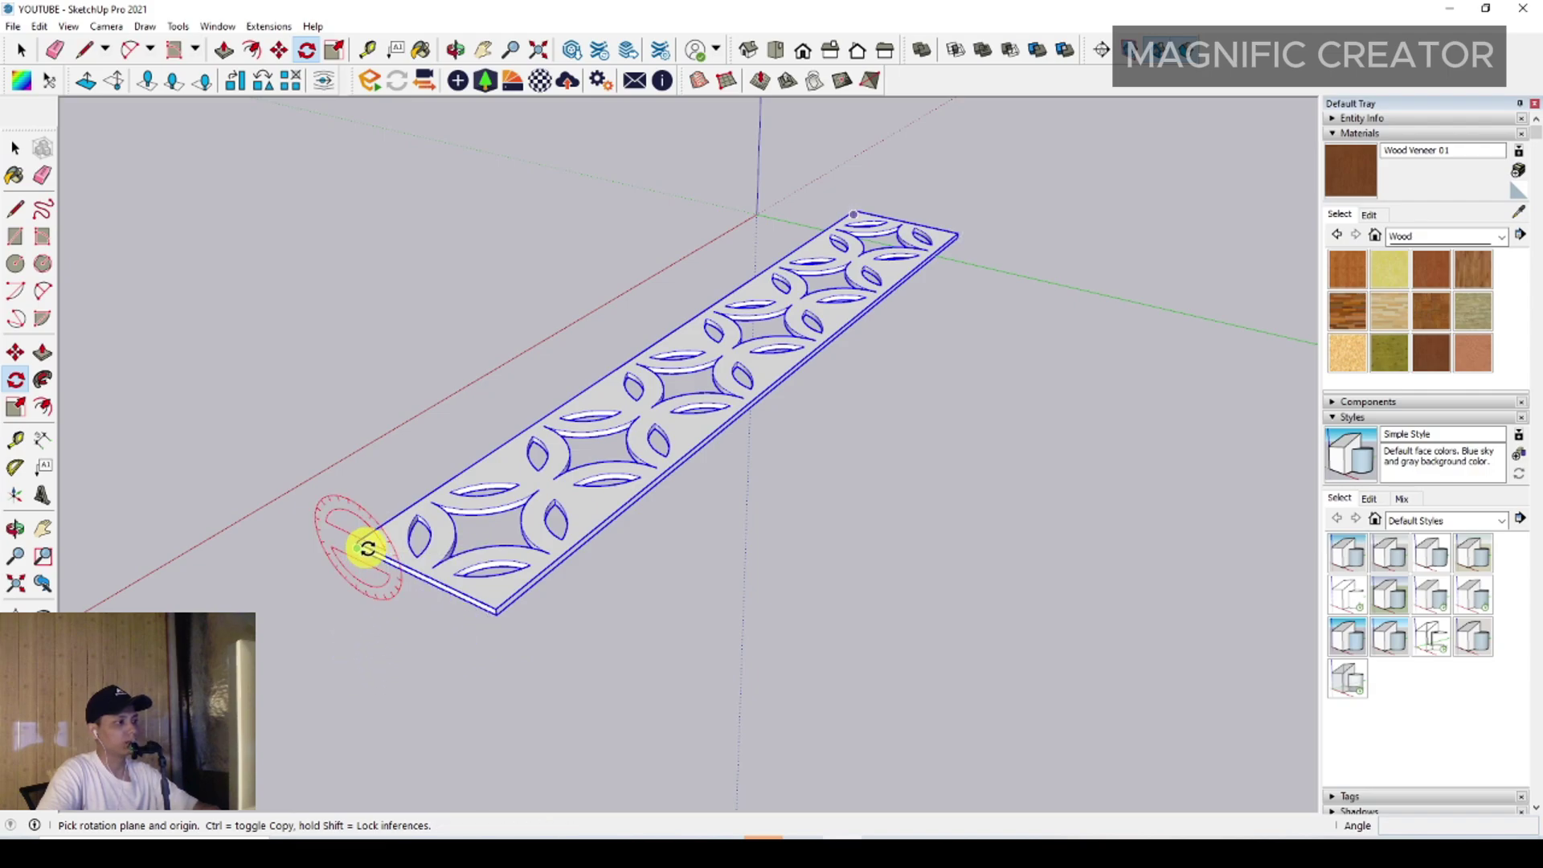
drag(358, 548, 558, 624)
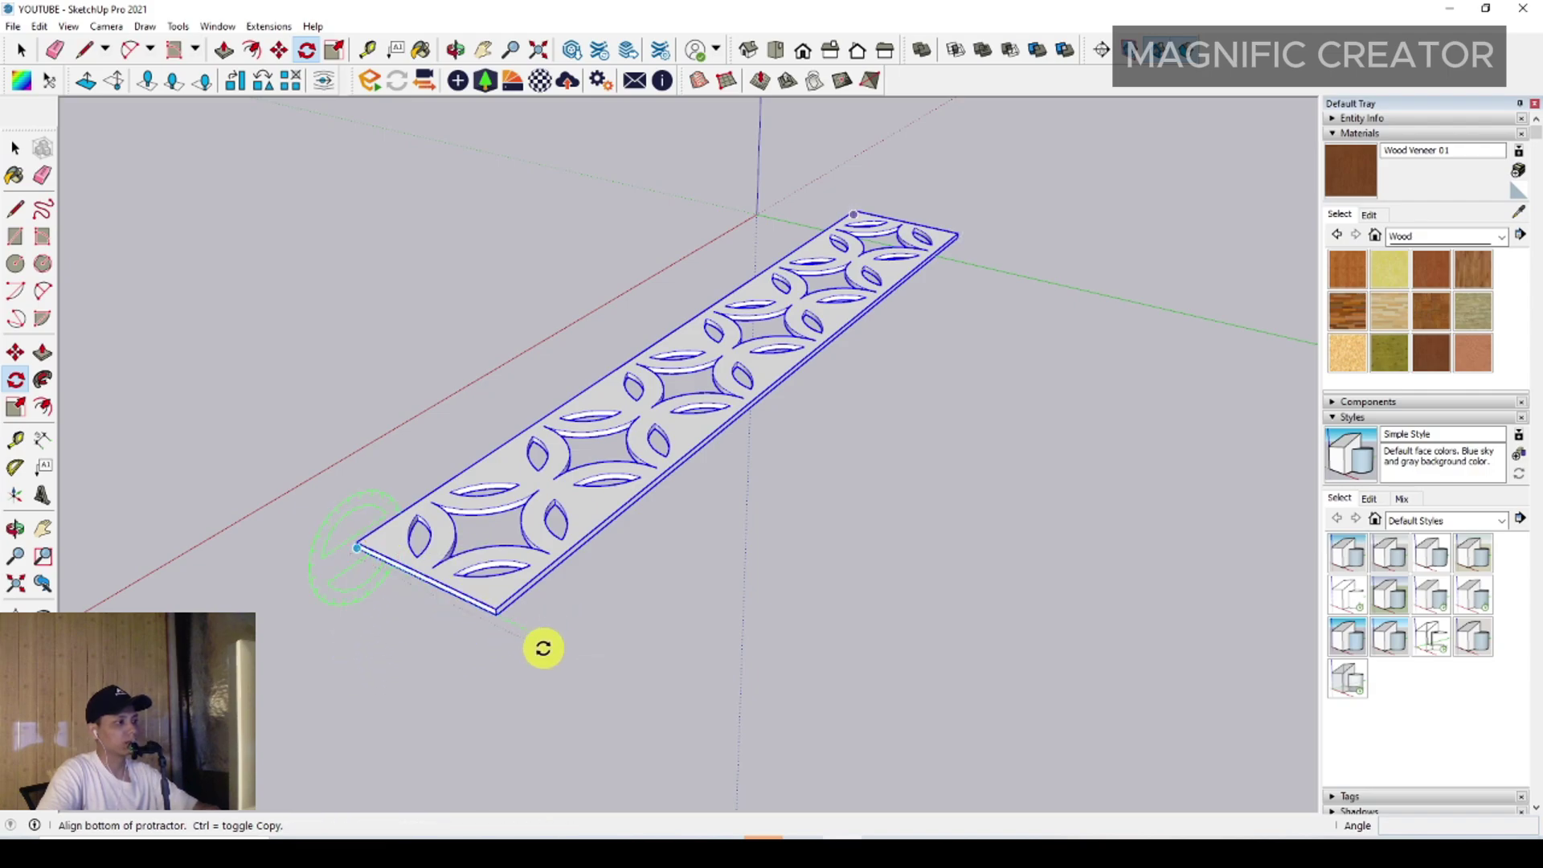
click(241, 655)
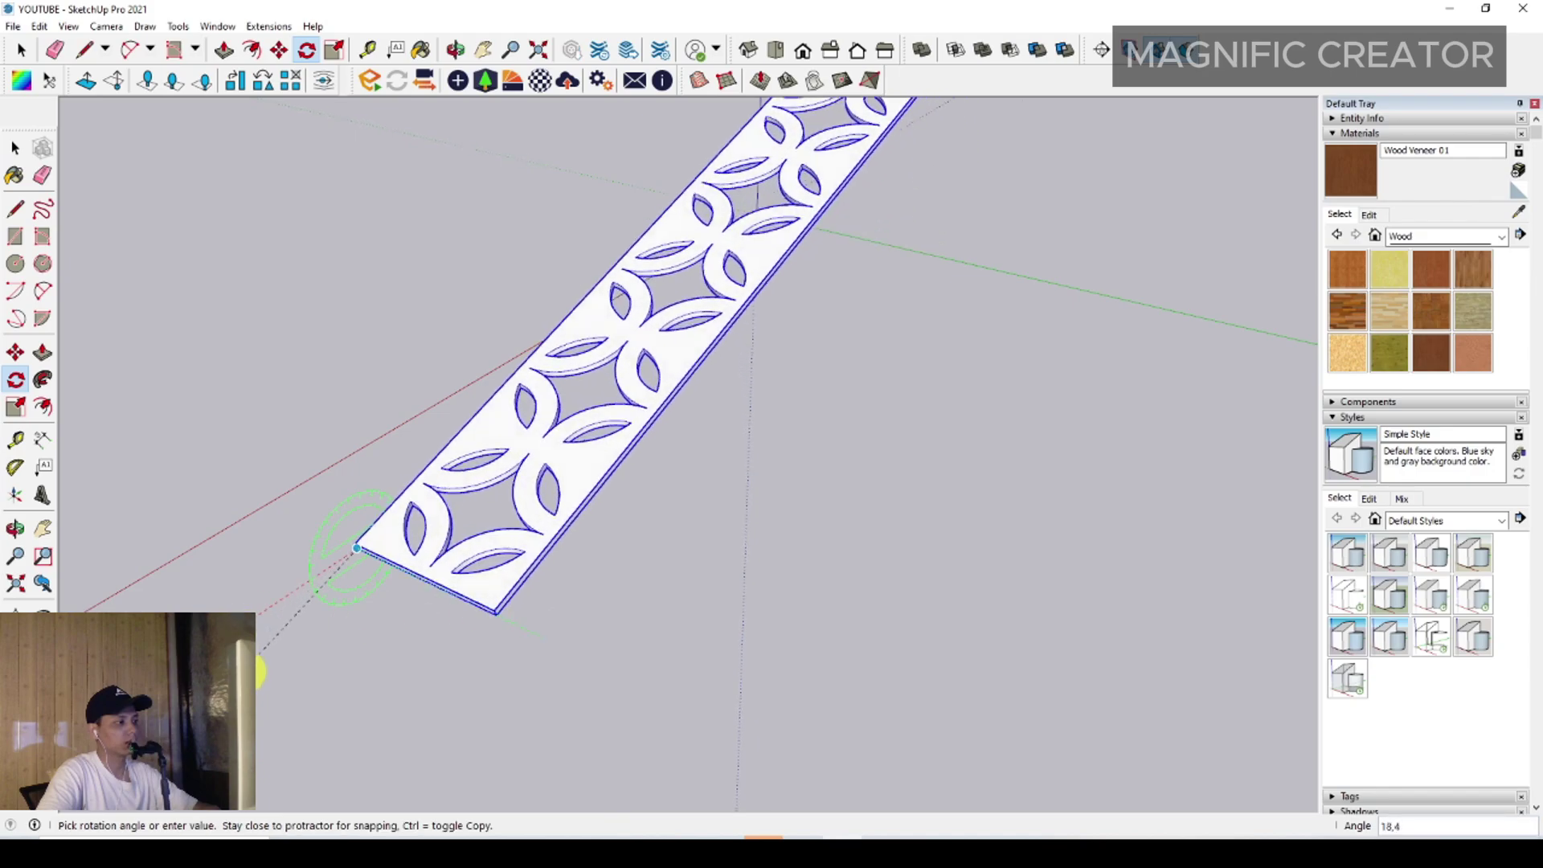
click(373, 673)
key(space)
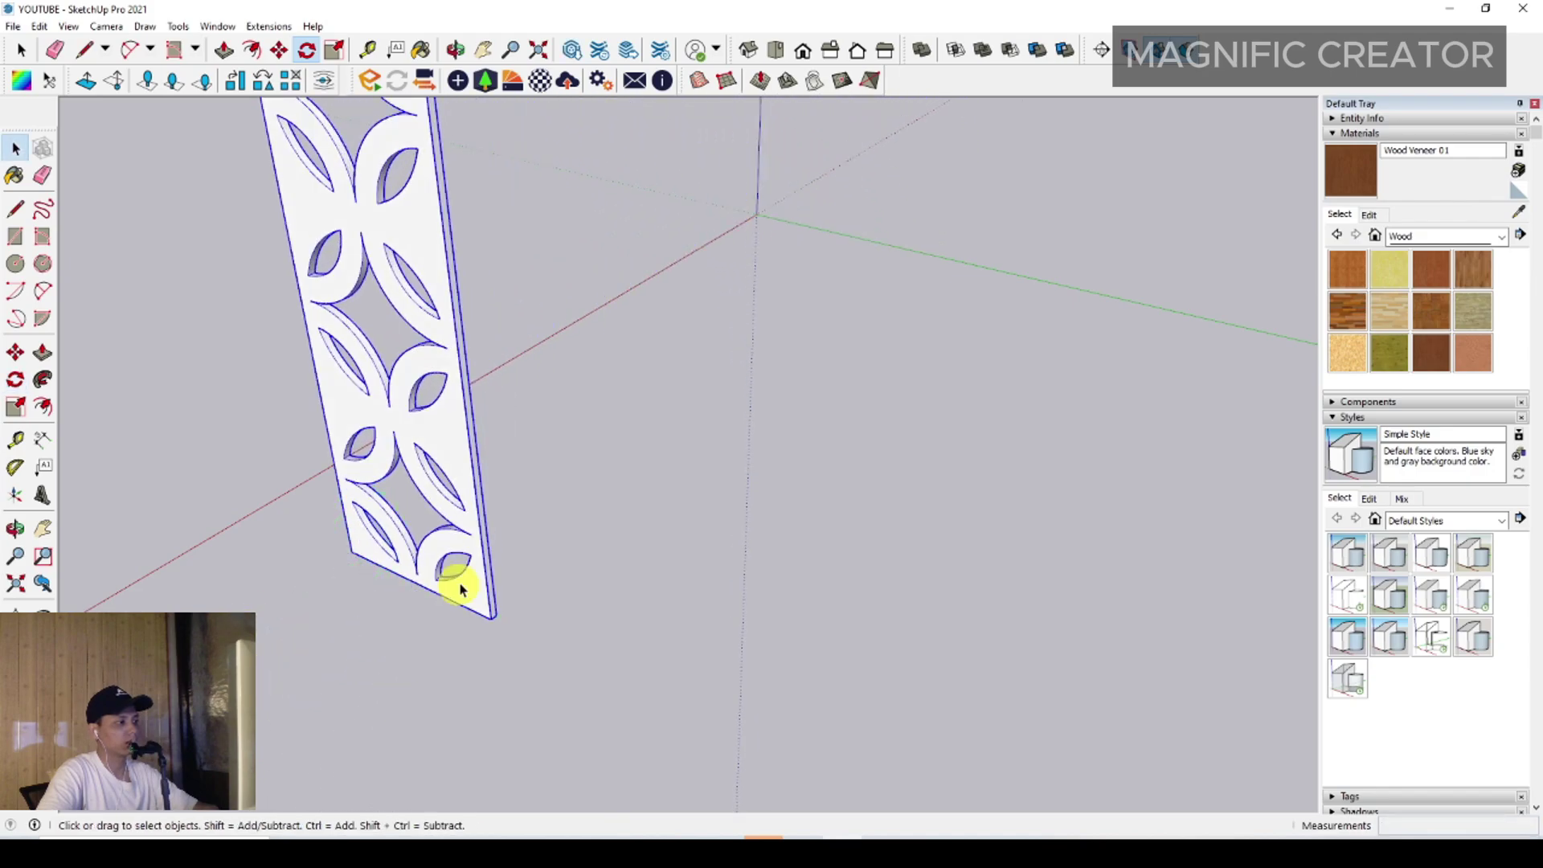
- Rotate the upright panel about 33 degrees around the vertical axis at its bottom corner so it stands diagonally
scroll(448, 533, down, 4)
middle_drag(437, 532, 554, 598)
scroll(421, 558, up, 3)
scroll(557, 619, up, 2)
scroll(558, 602, down, 3)
scroll(584, 612, up, 3)
click(15, 379)
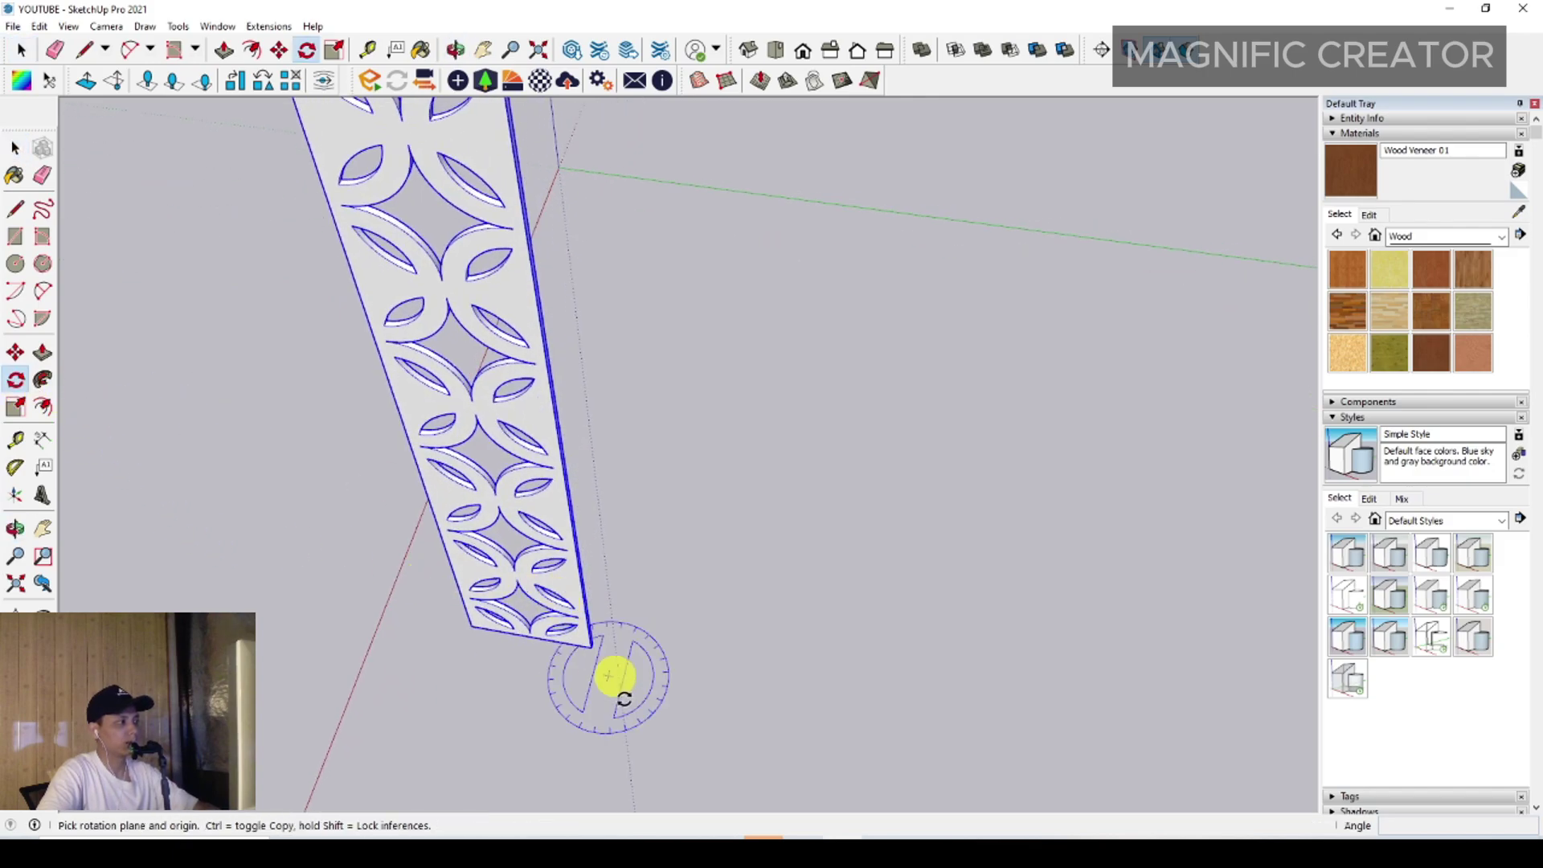
scroll(591, 645, up, 1)
click(585, 639)
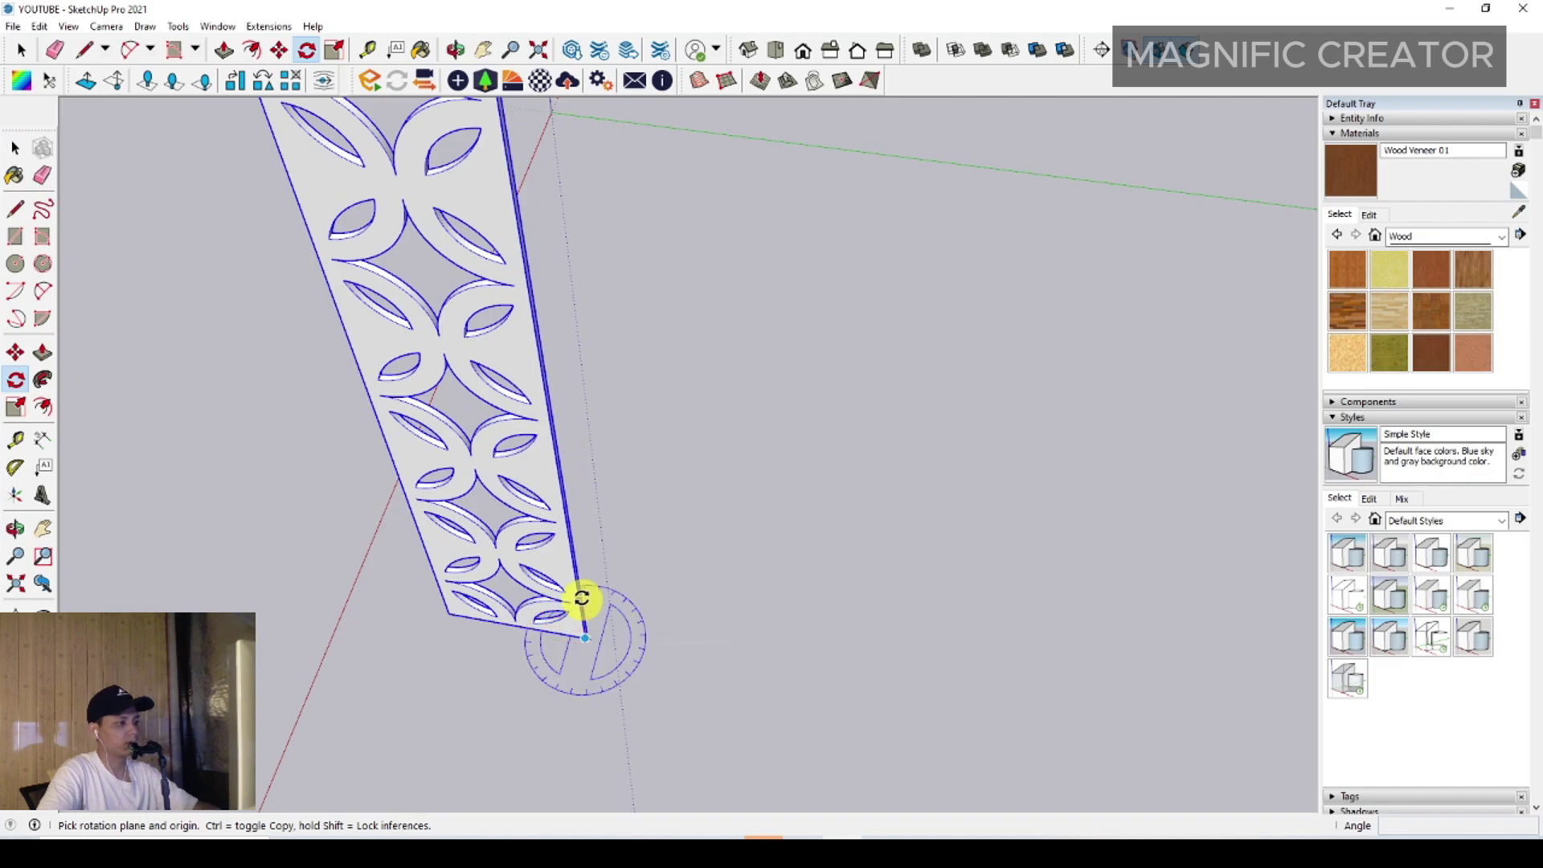
click(640, 657)
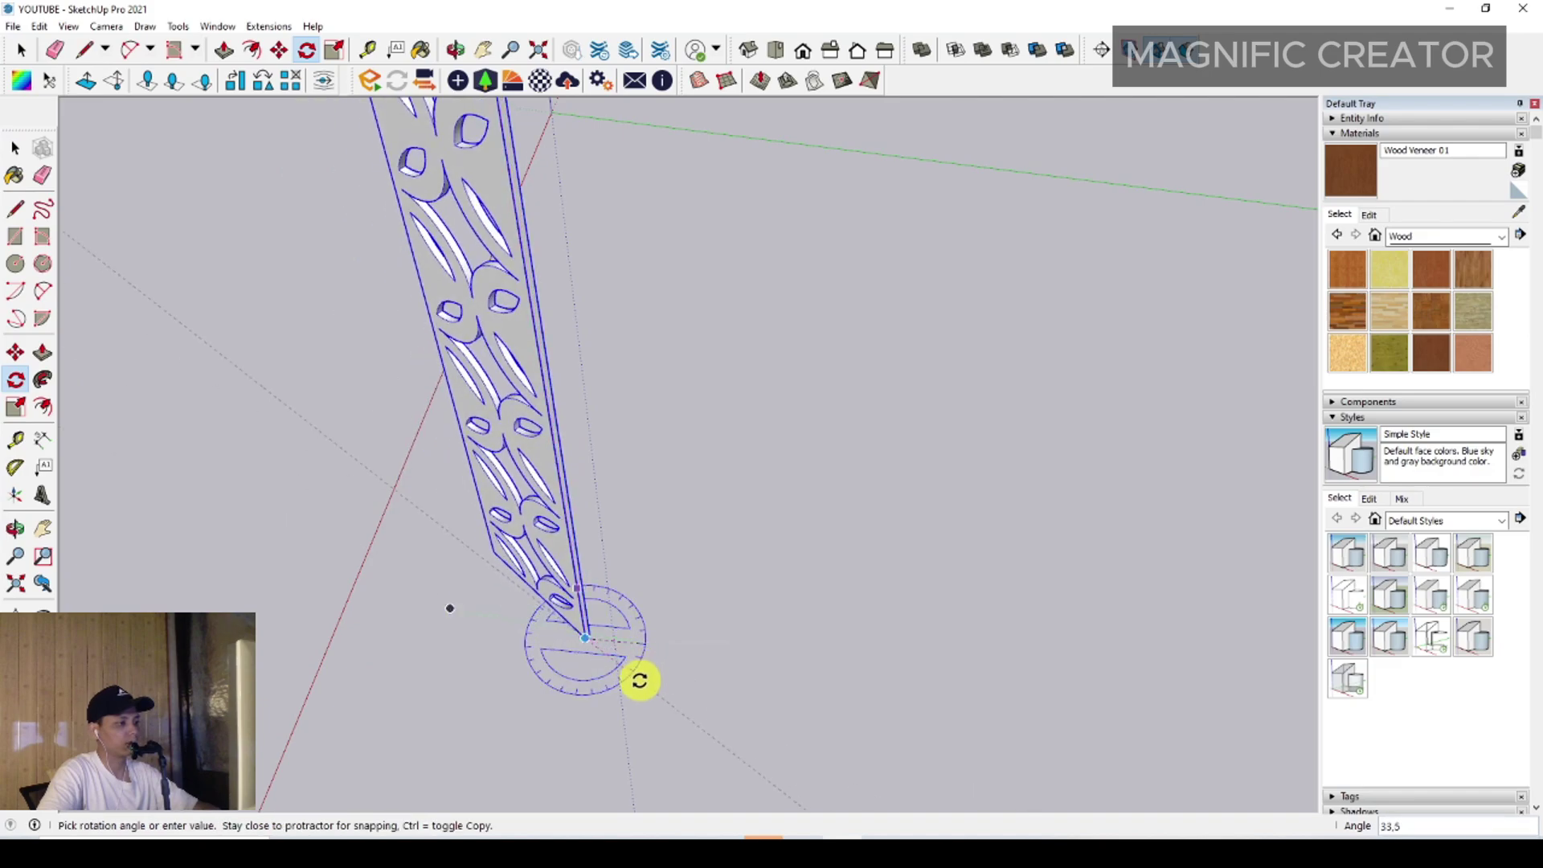
click(643, 677)
key(space)
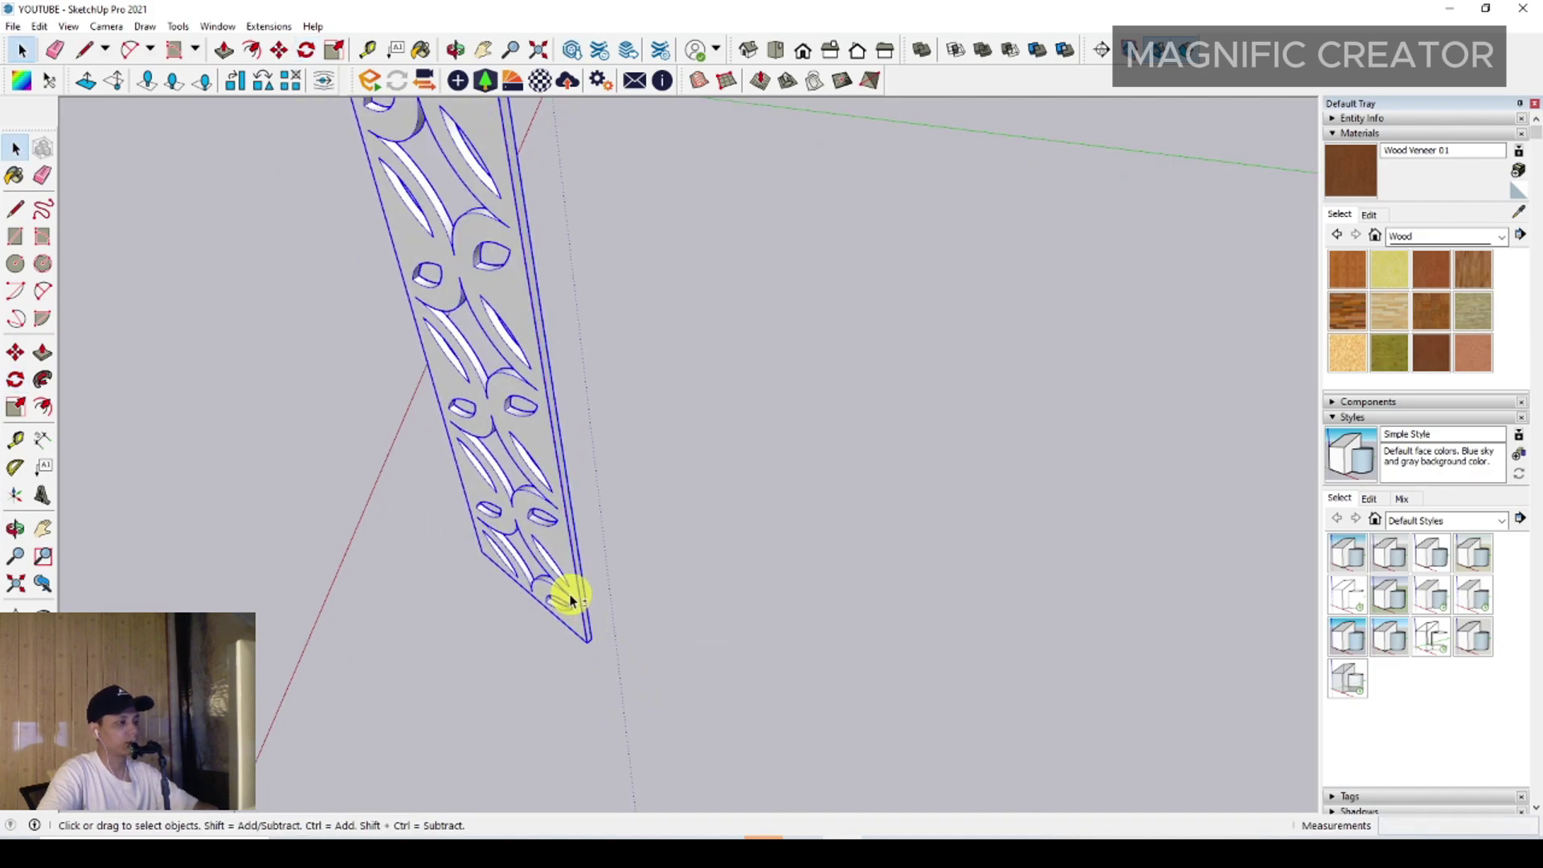
- Copy the upright panel about 409 along the green axis
click(15, 352)
click(485, 566)
key(ctrl)
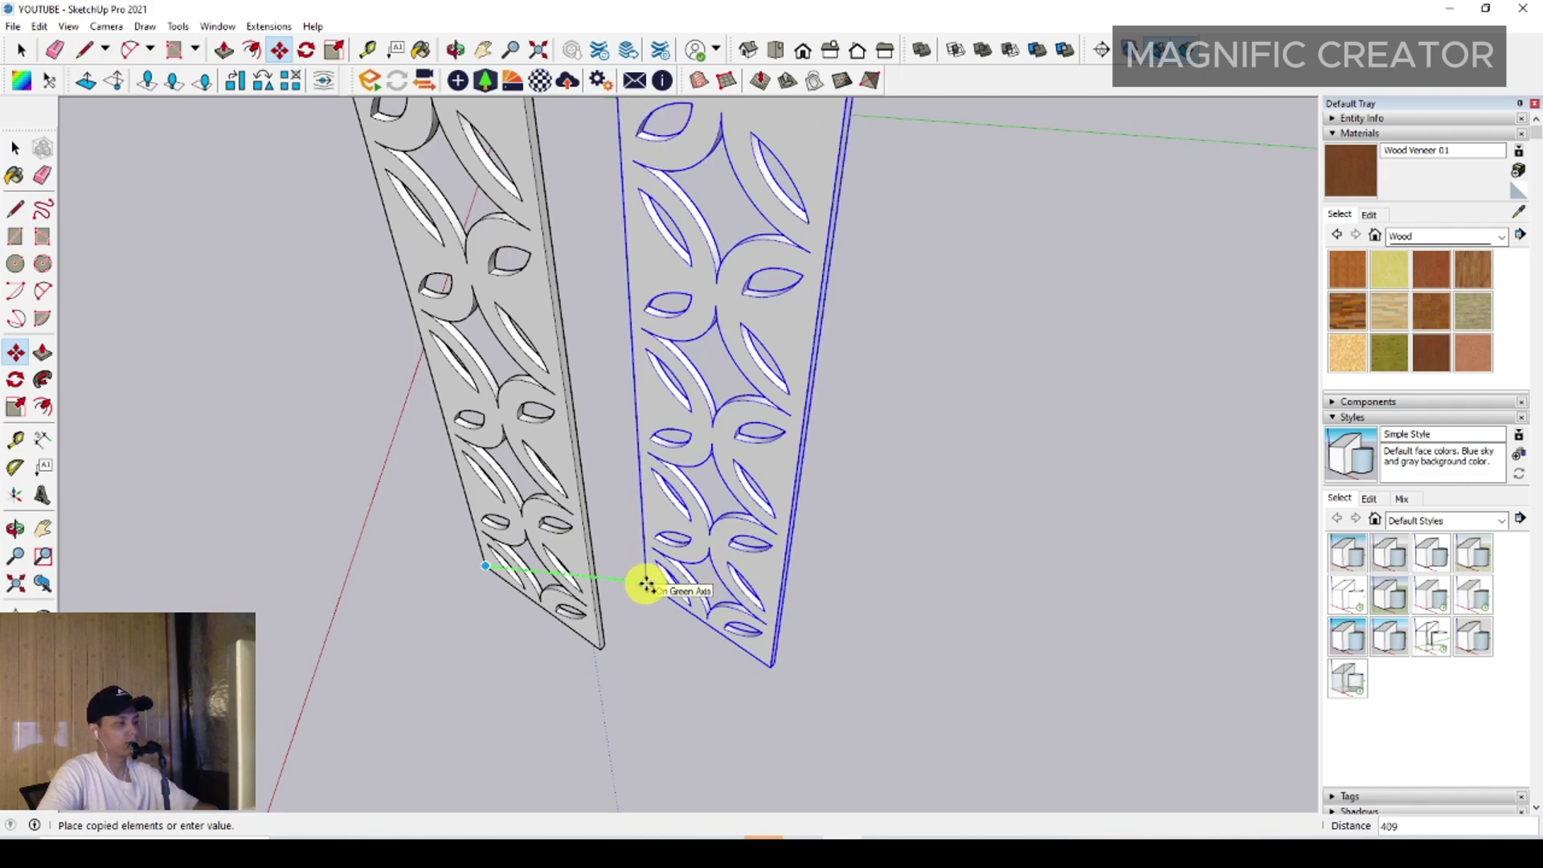
key(space)
- Rotate the copied panel around the vertical axis at its bottom edge's midpoint so it angles opposite to the original
scroll(723, 634, up, 3)
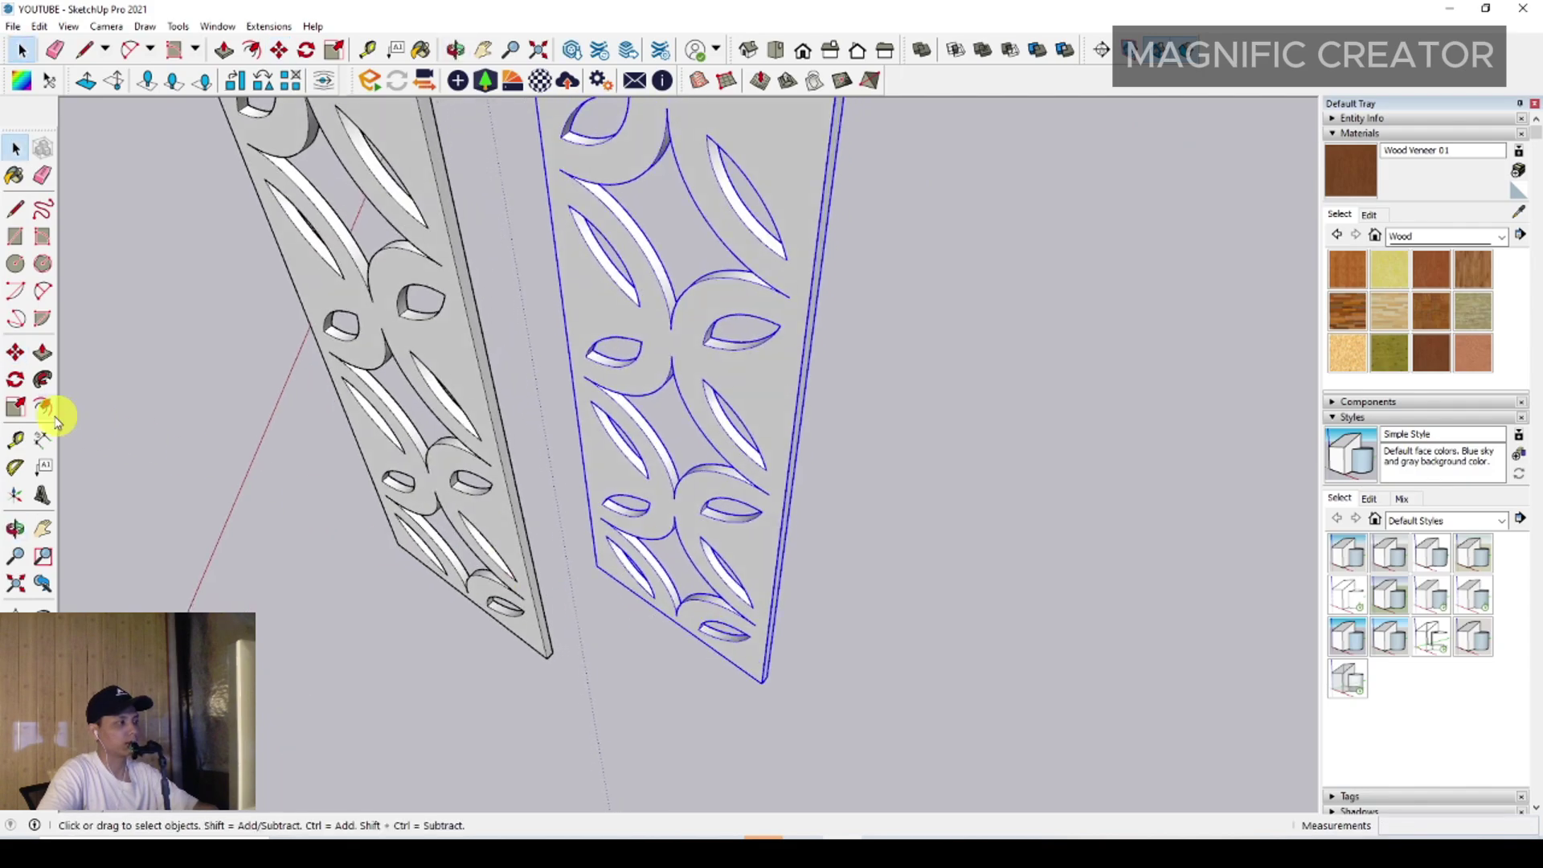
click(15, 379)
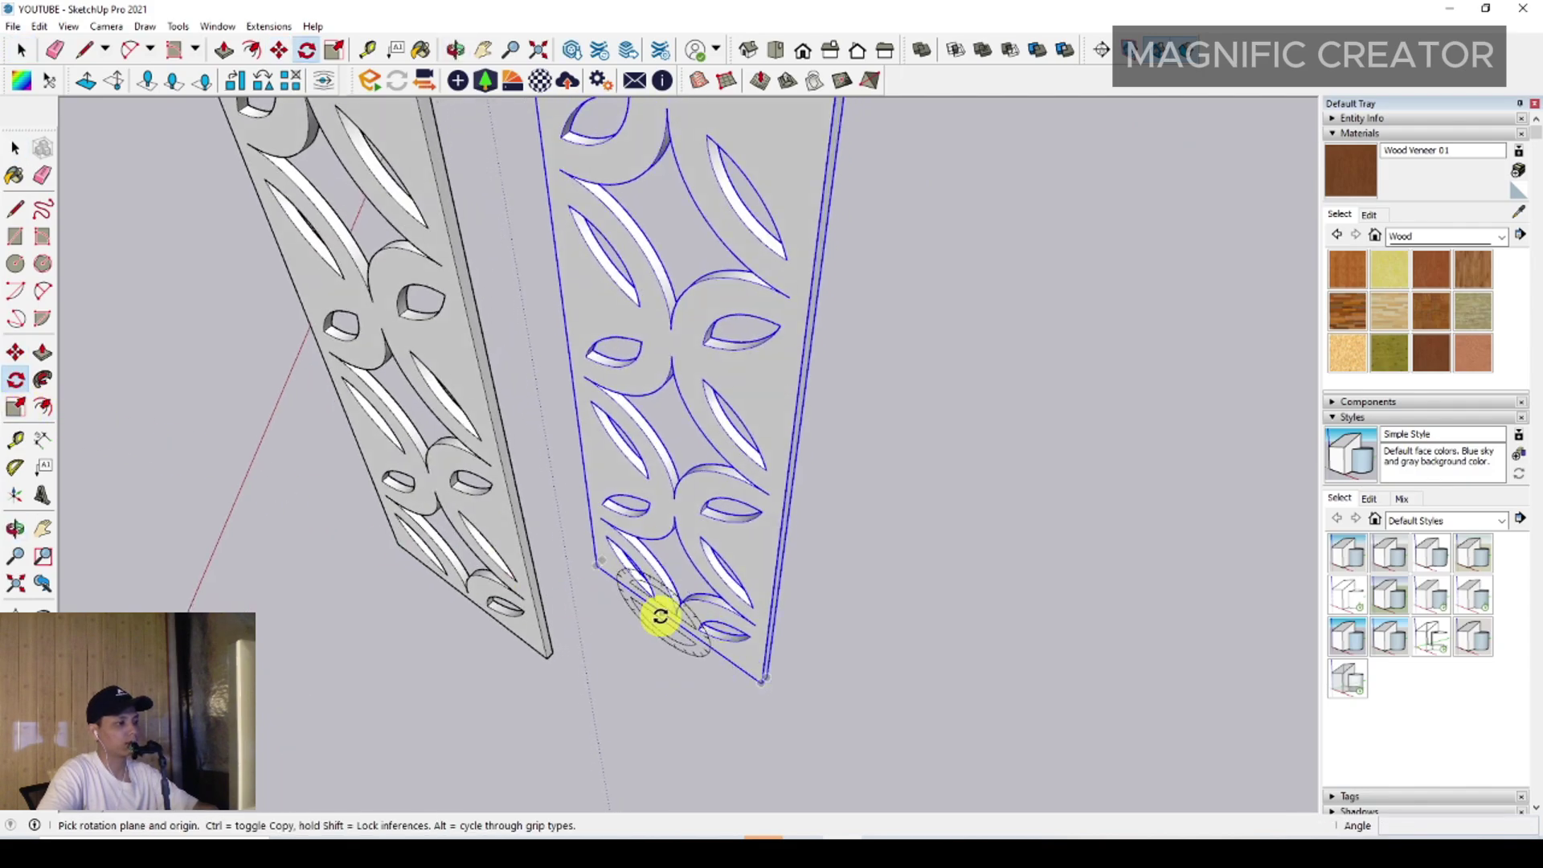
click(666, 681)
click(613, 710)
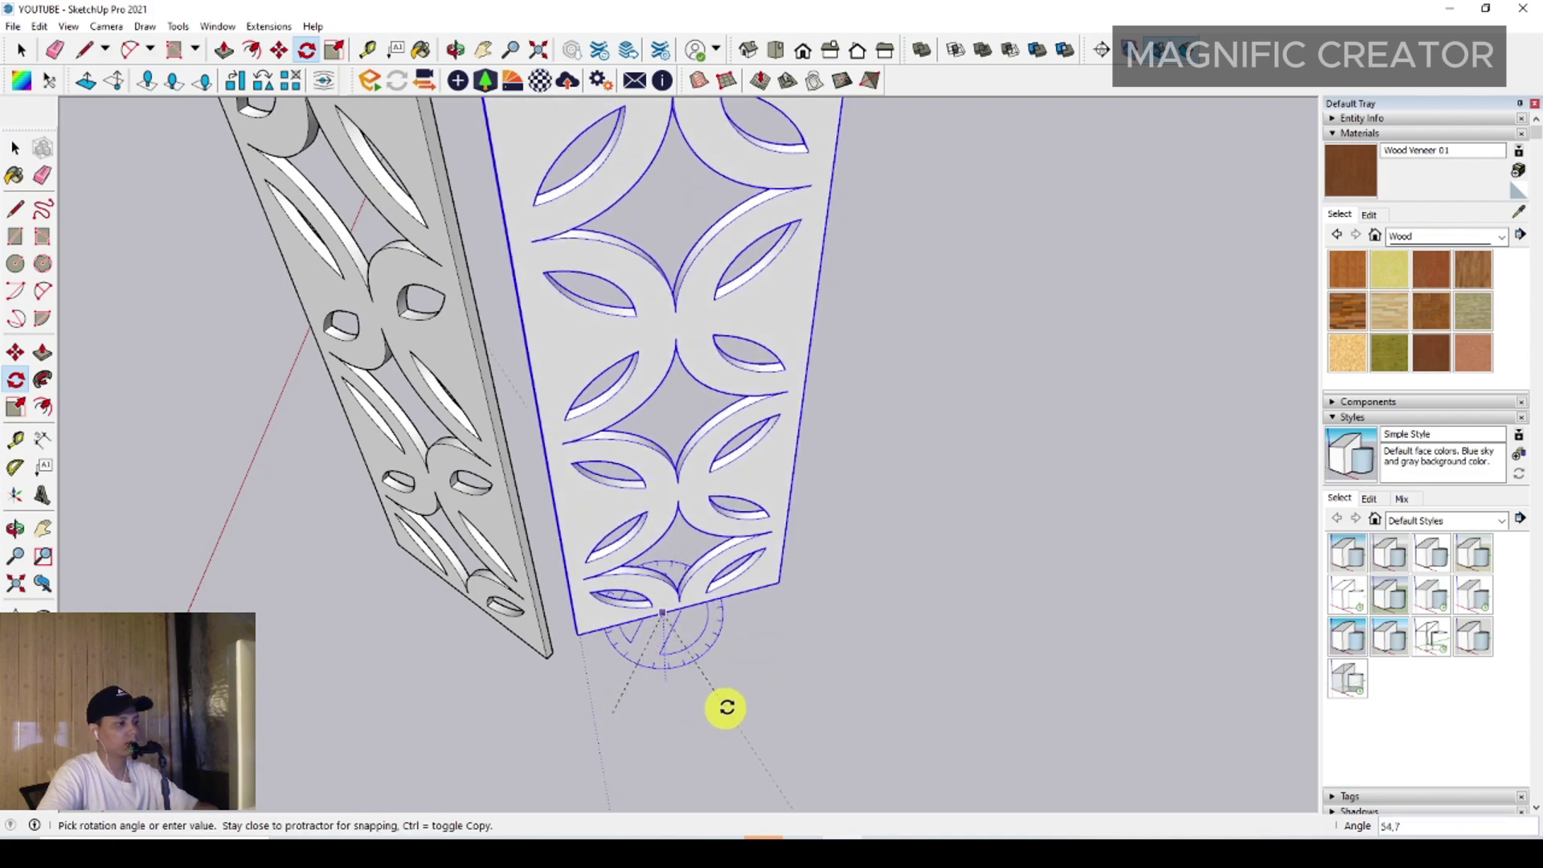
click(744, 694)
key(space)
- Move the rotated panel by its bottom inner corner onto the original panel's bottom corner so their long edges meet
scroll(603, 641, up, 5)
middle_drag(604, 639, 664, 593)
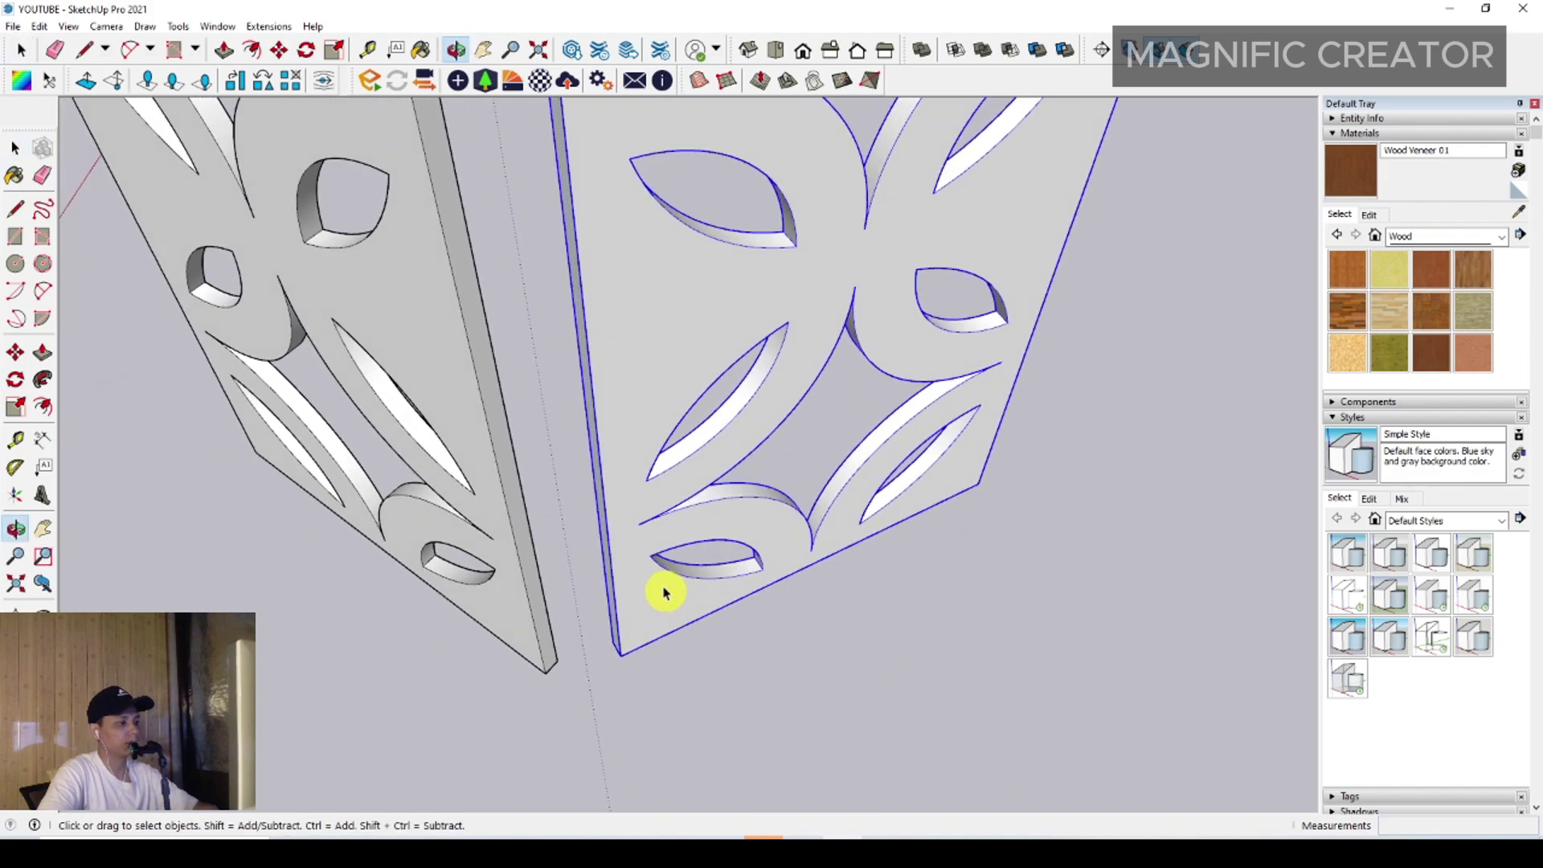
click(19, 354)
scroll(627, 635, up, 4)
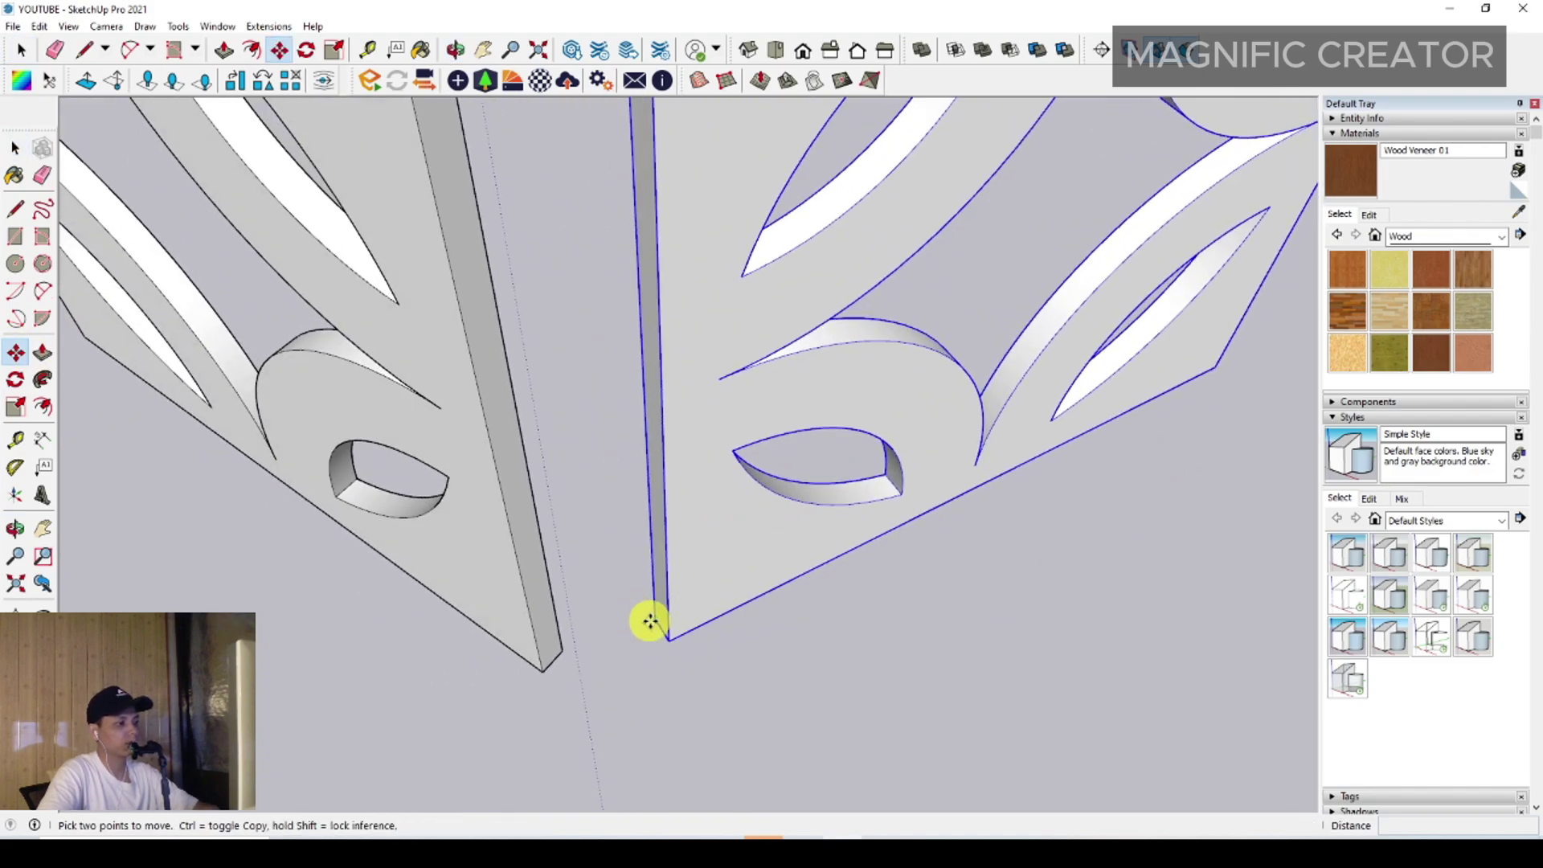
click(655, 619)
middle_drag(596, 638, 710, 576)
scroll(707, 577, up, 2)
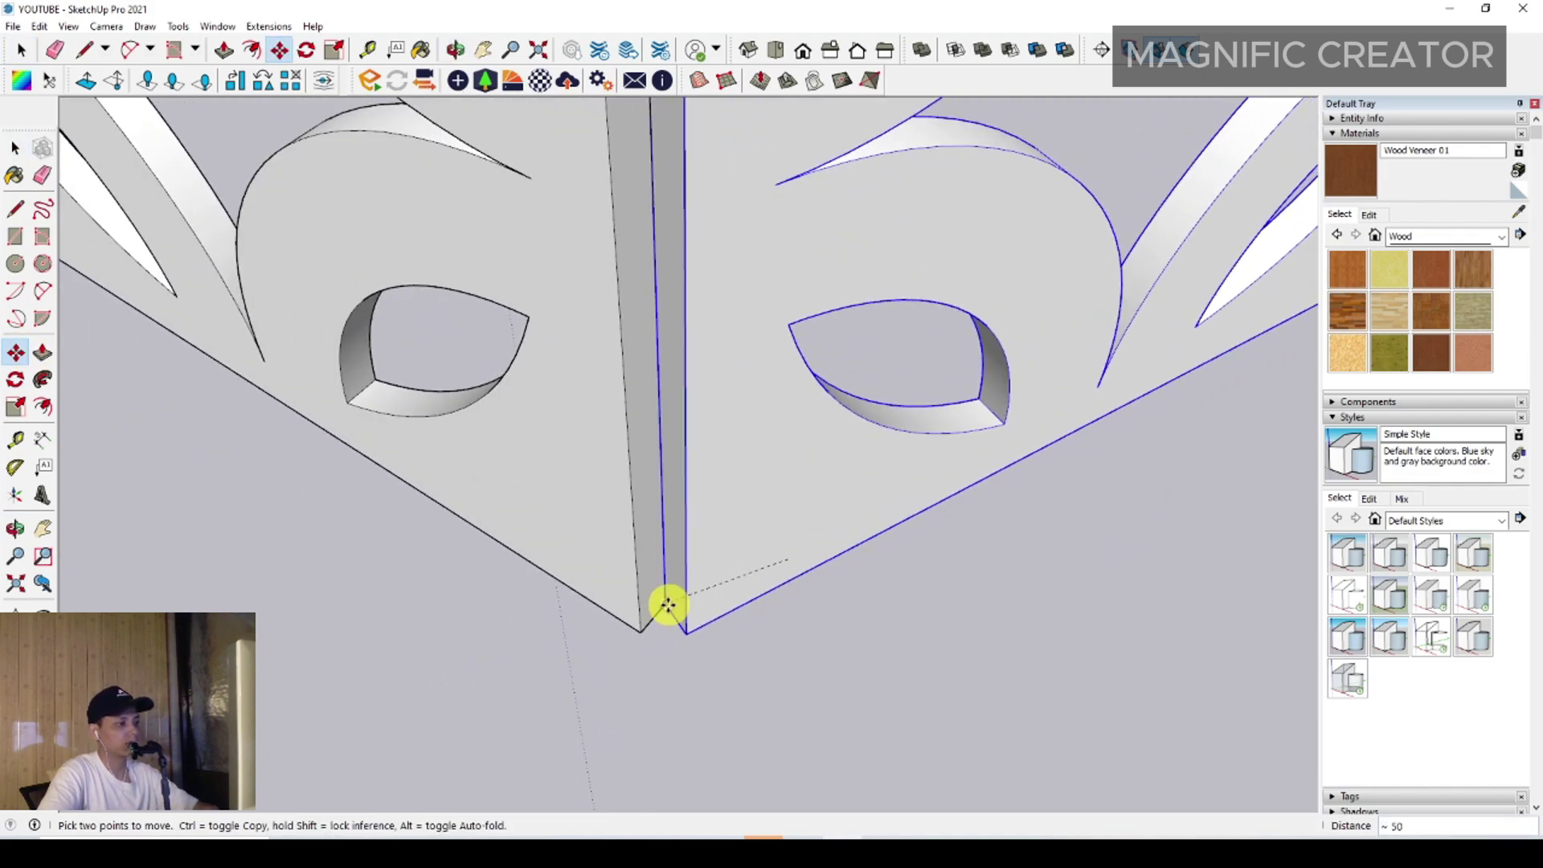
click(668, 605)
key(space)
scroll(579, 609, down, 8)
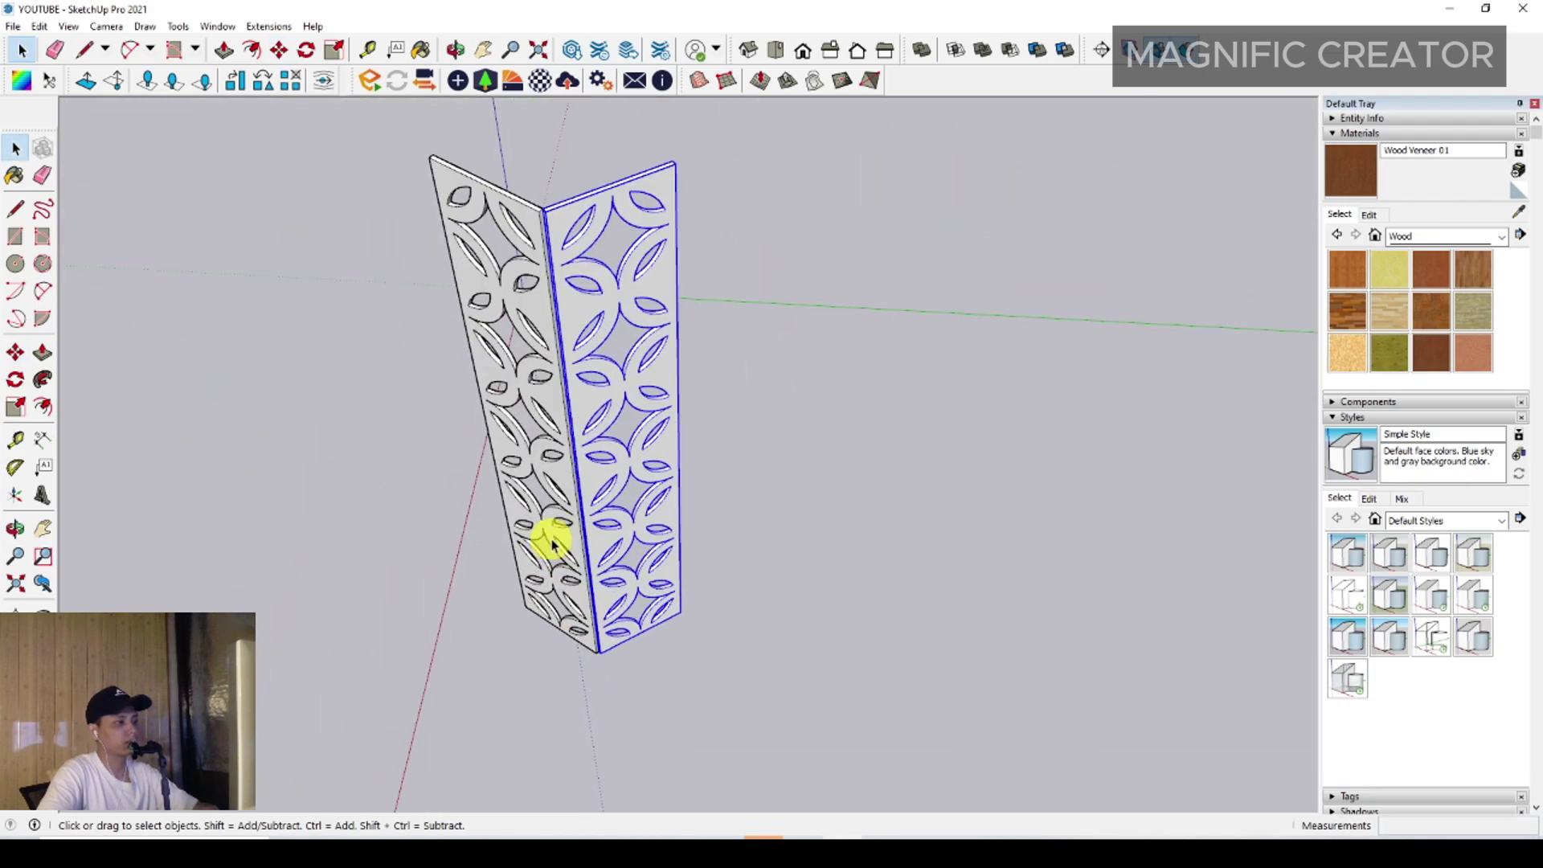
- Copy both joined panels from their bottom outer corner to the opposite outer corner and repeat for three copies, forming an eight-panel zigzag
drag(827, 313, 635, 402)
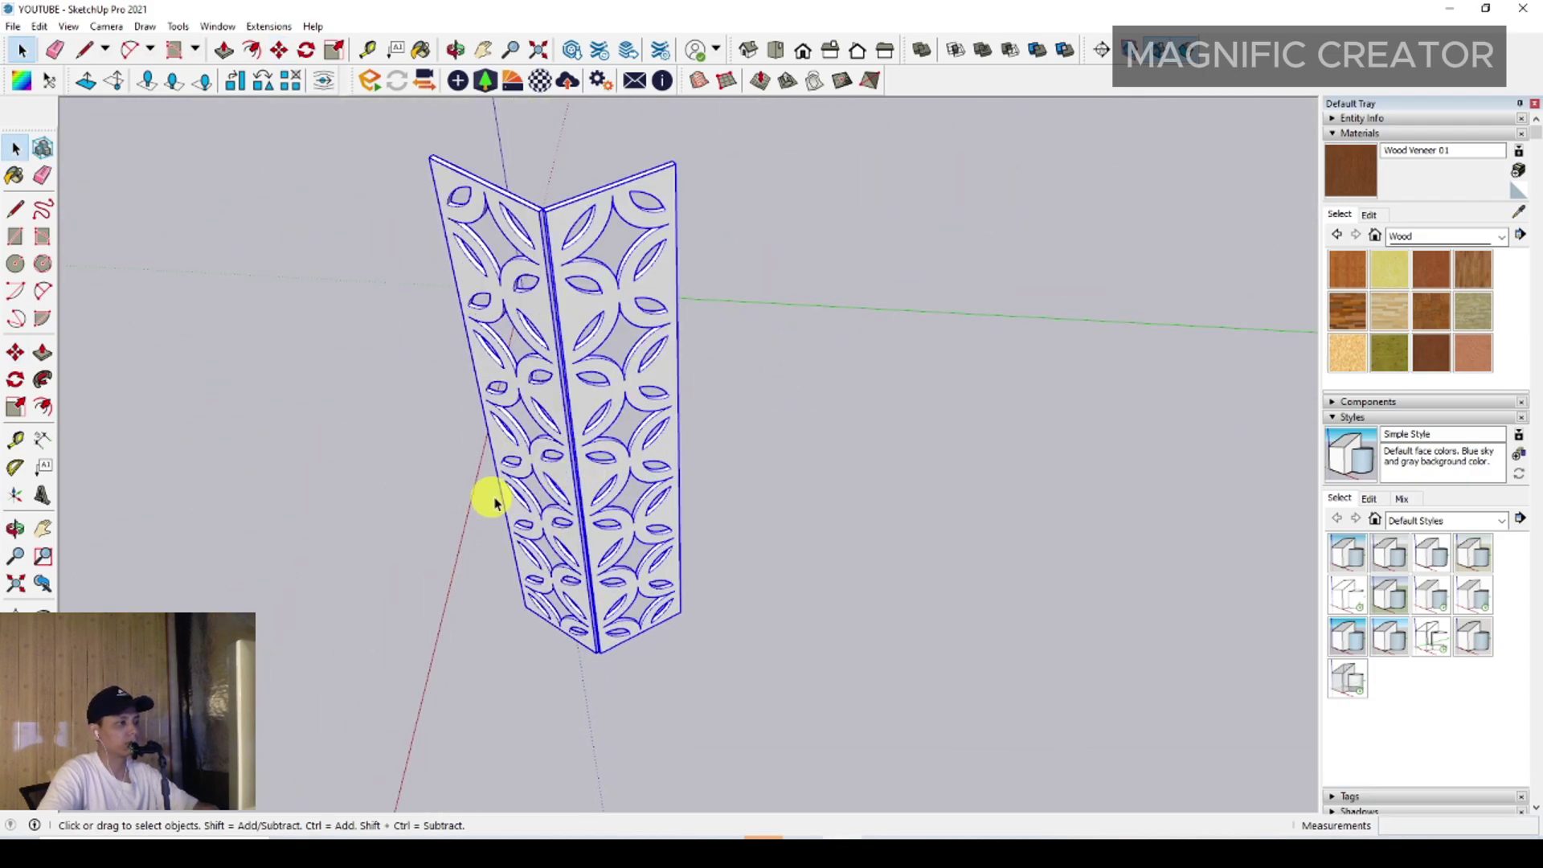
click(15, 352)
scroll(530, 622, up, 2)
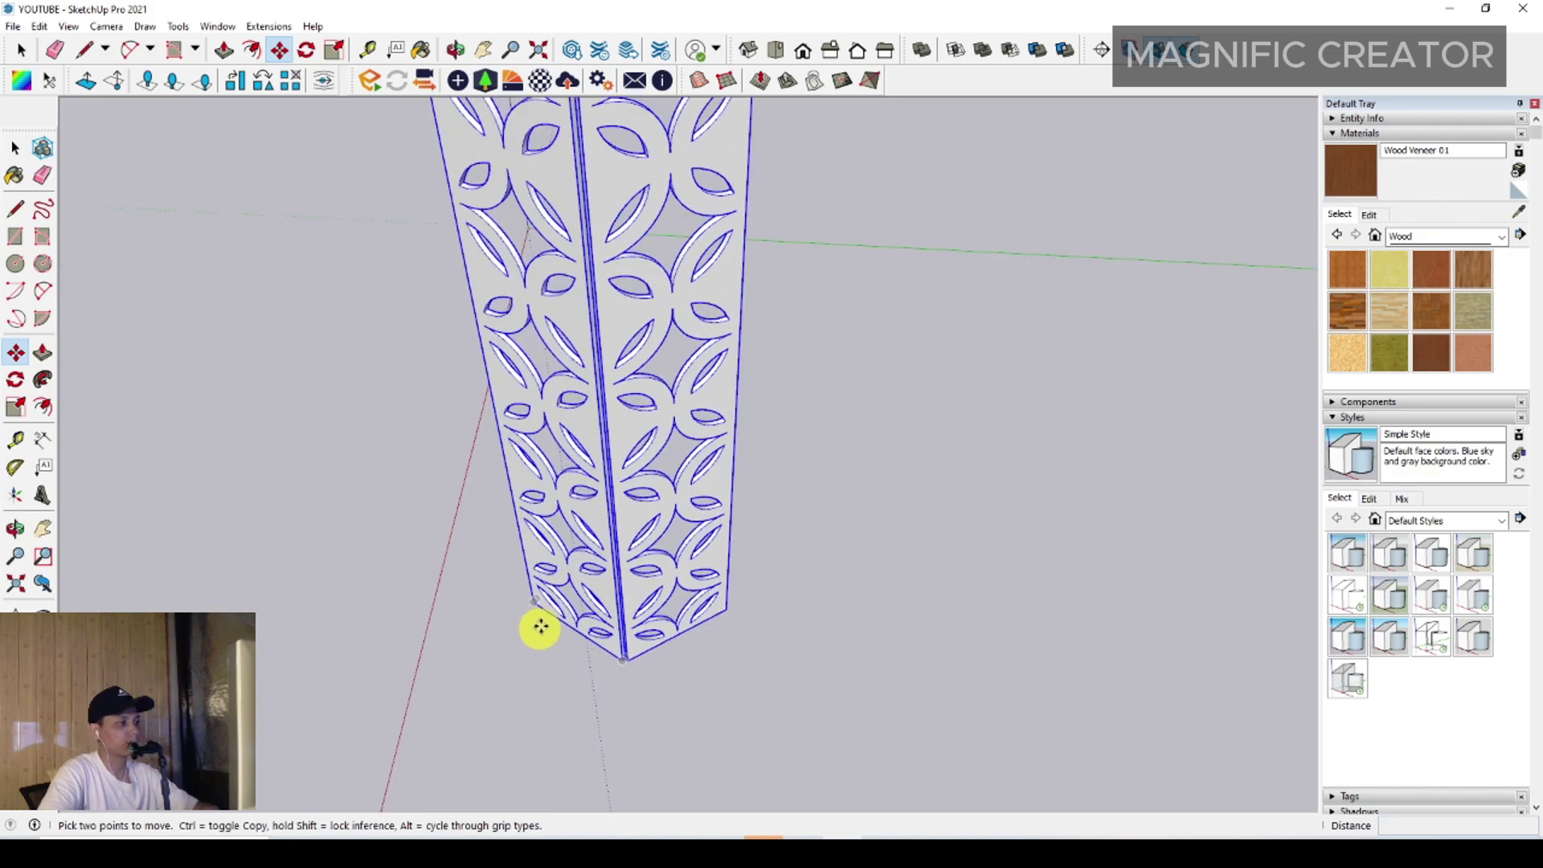
click(532, 600)
key(ctrl)
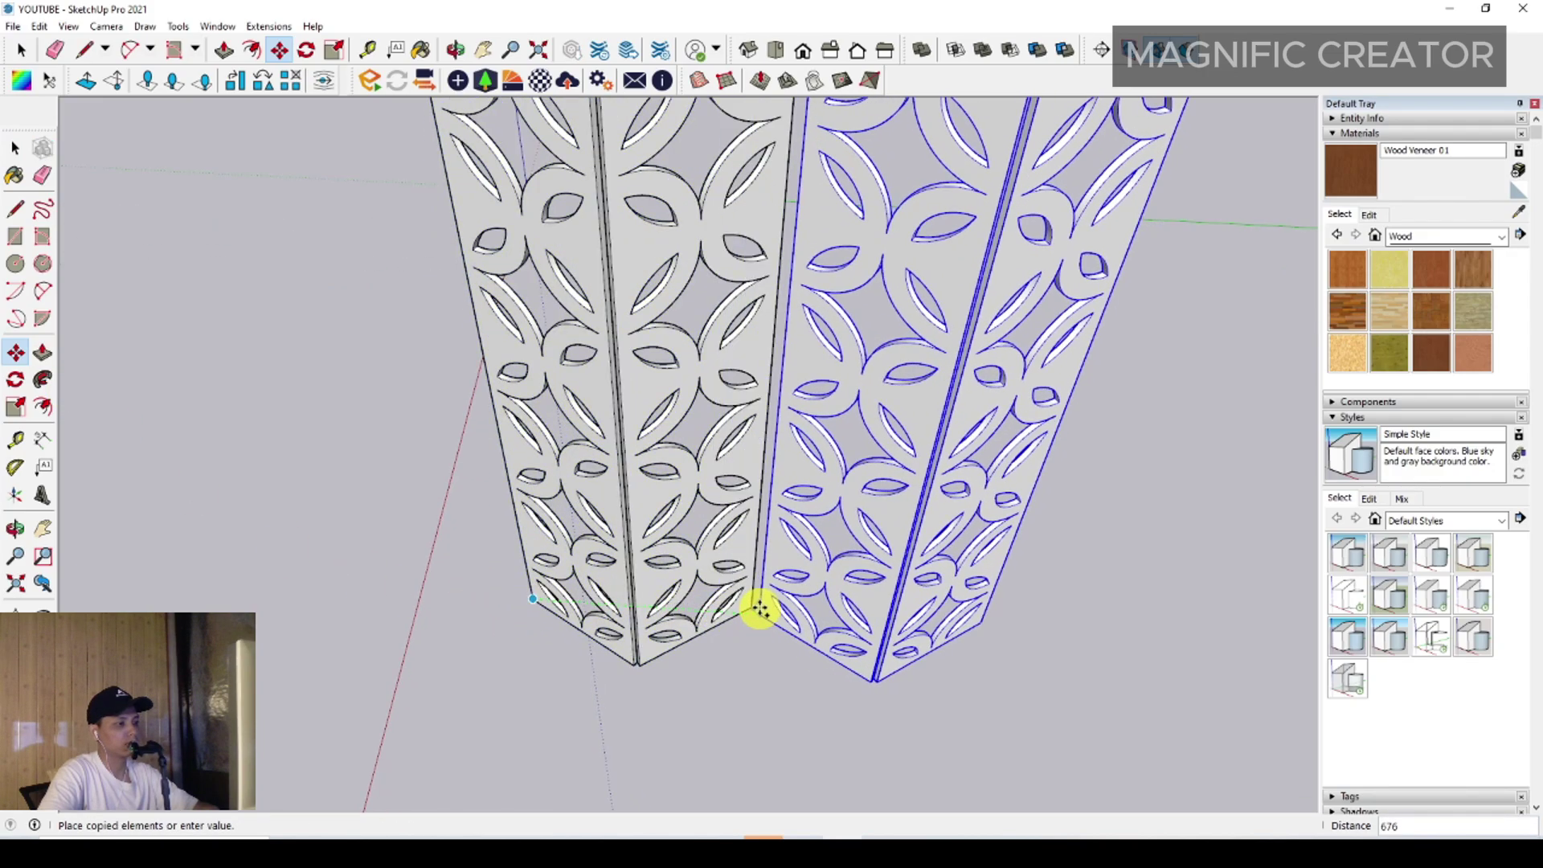
scroll(757, 609, up, 1)
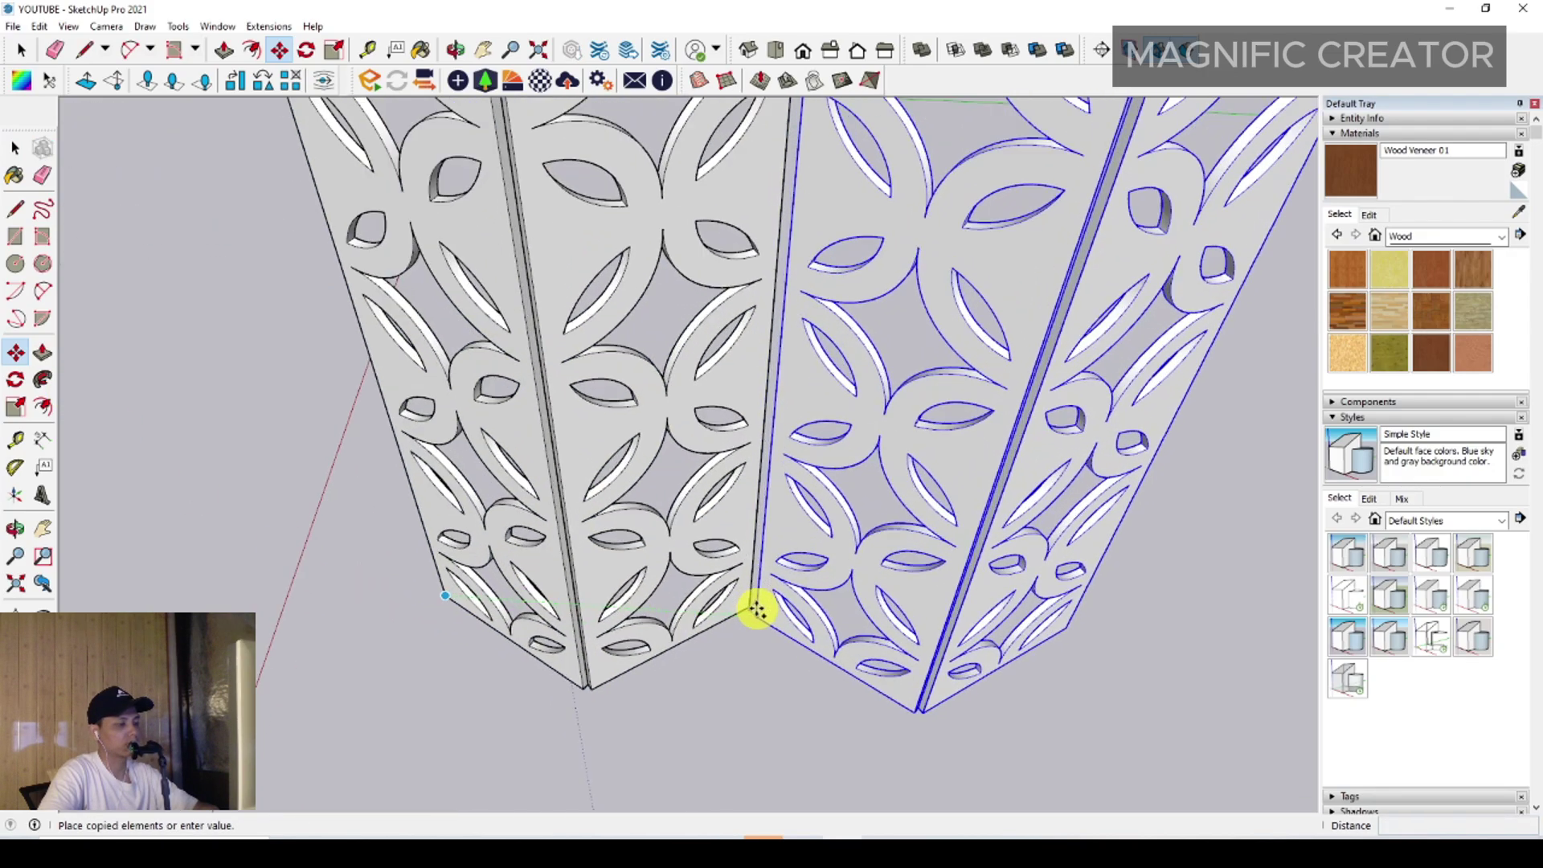
scroll(756, 607, up, 2)
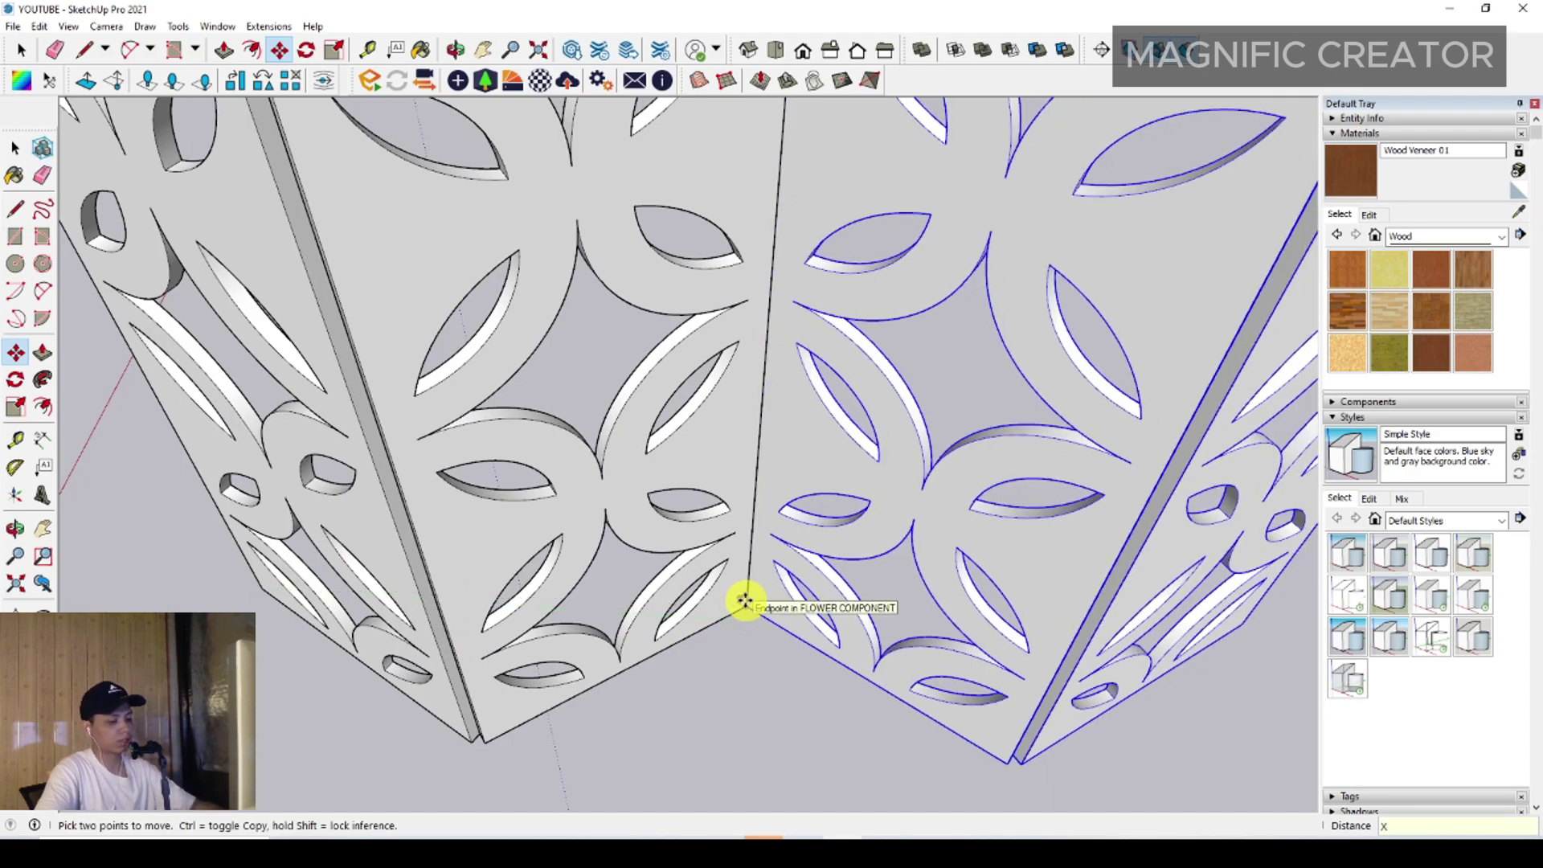
click(744, 601)
key(space)
scroll(643, 531, down, 6)
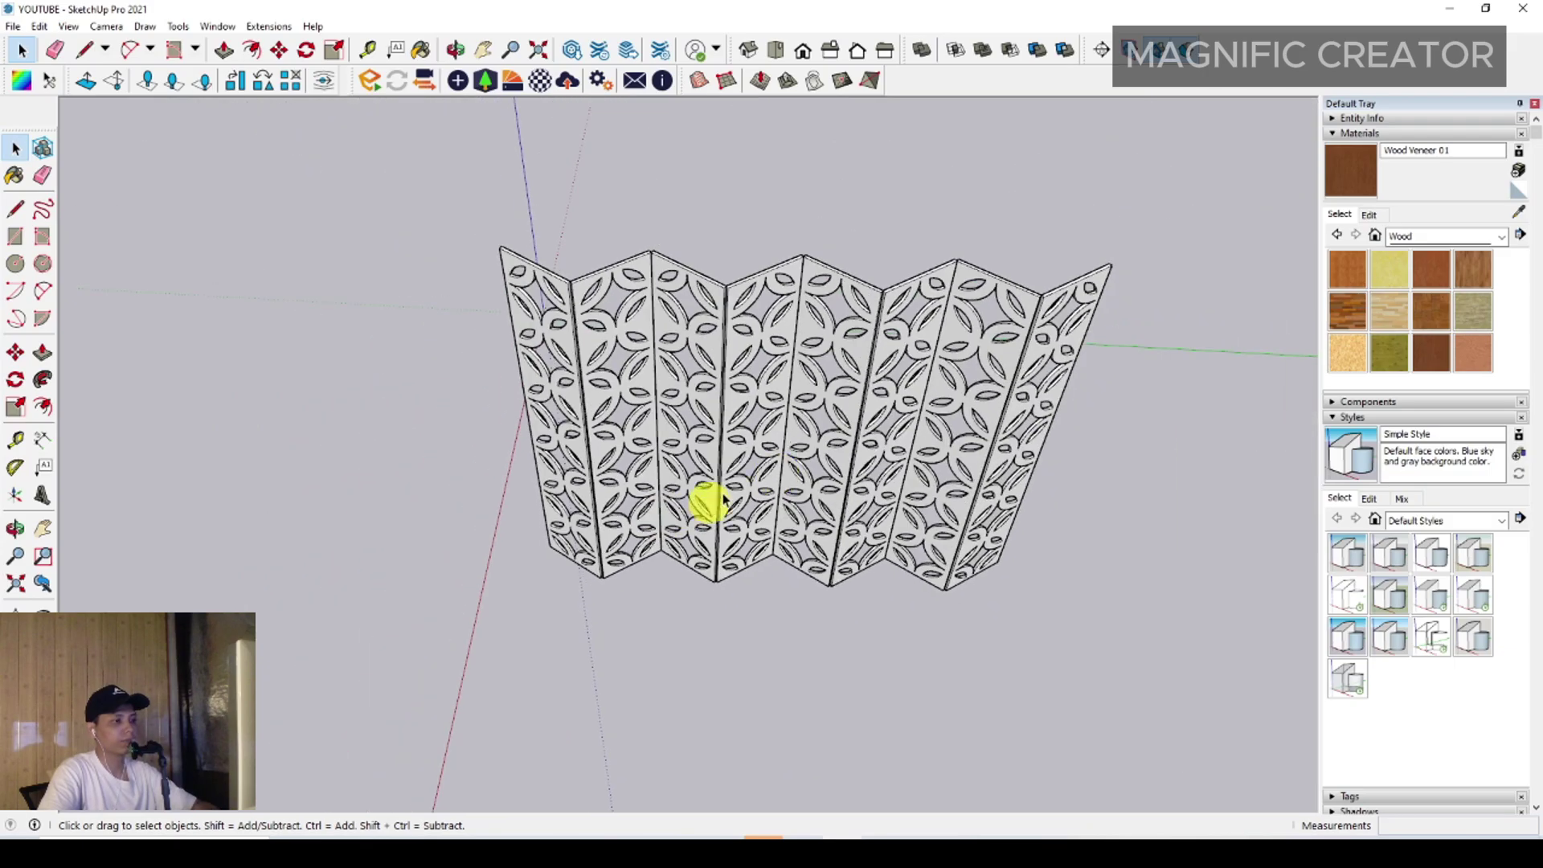
- Paint all eight panels of the folding screen with the Wood Veneer 01 material
middle_drag(599, 488, 1078, 589)
middle_drag(785, 441, 1033, 373)
drag(1038, 247, 393, 493)
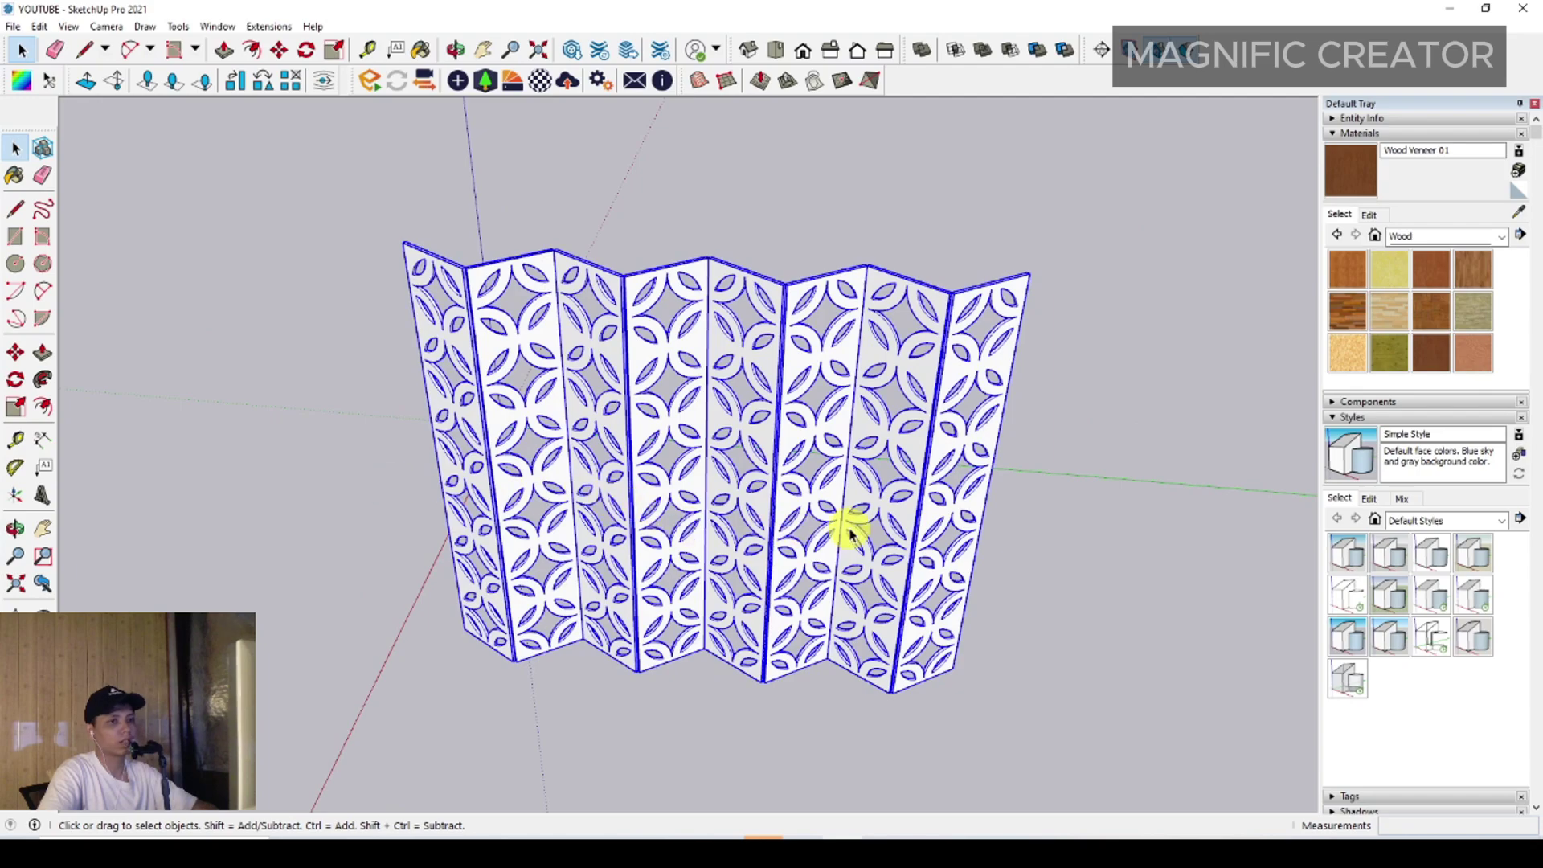
middle_drag(850, 534, 836, 494)
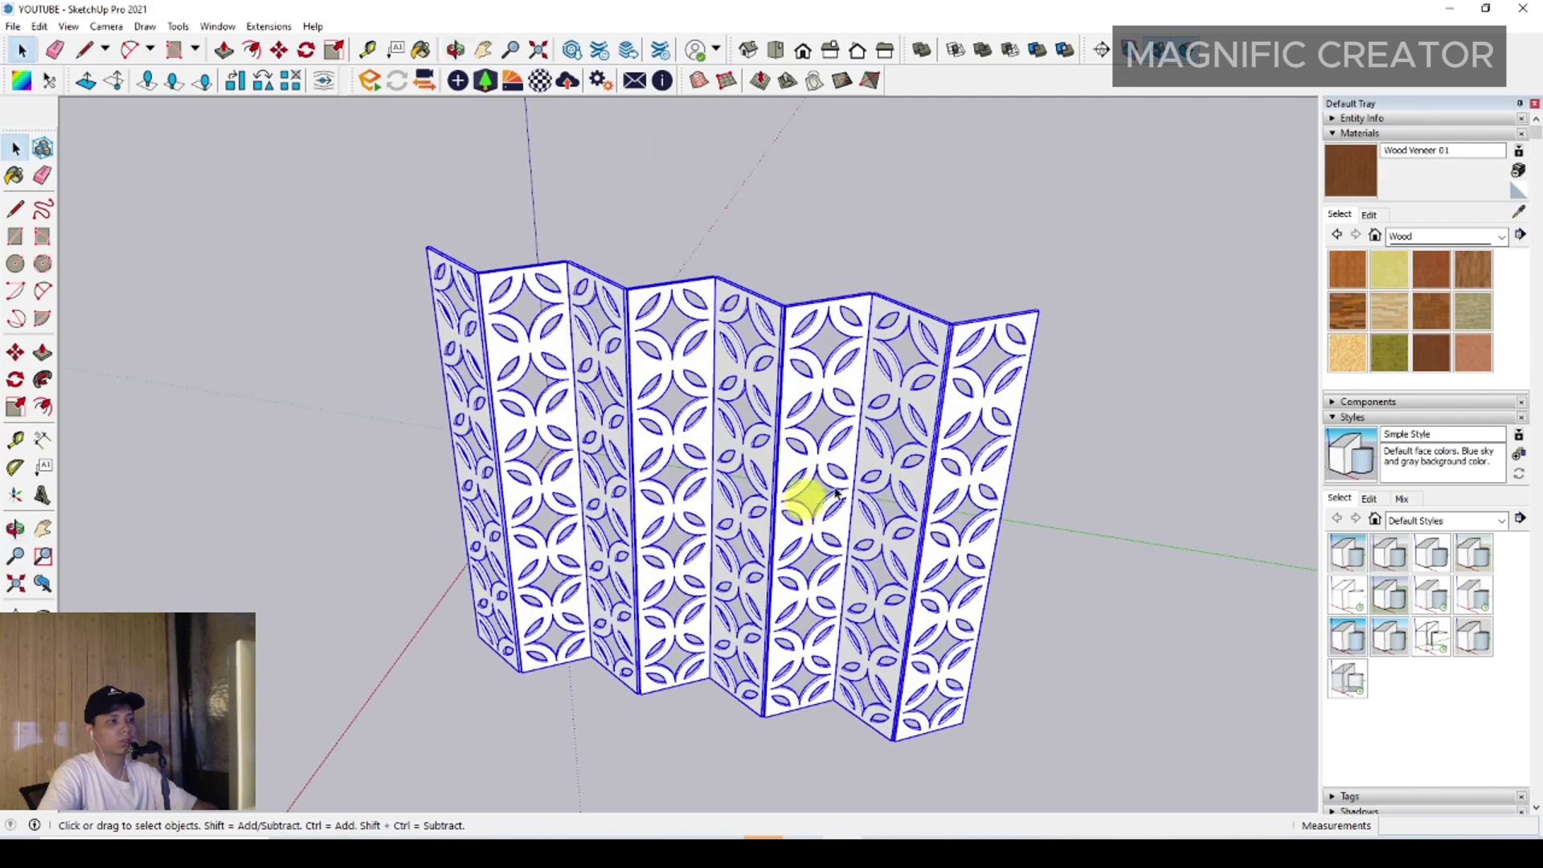
click(1355, 169)
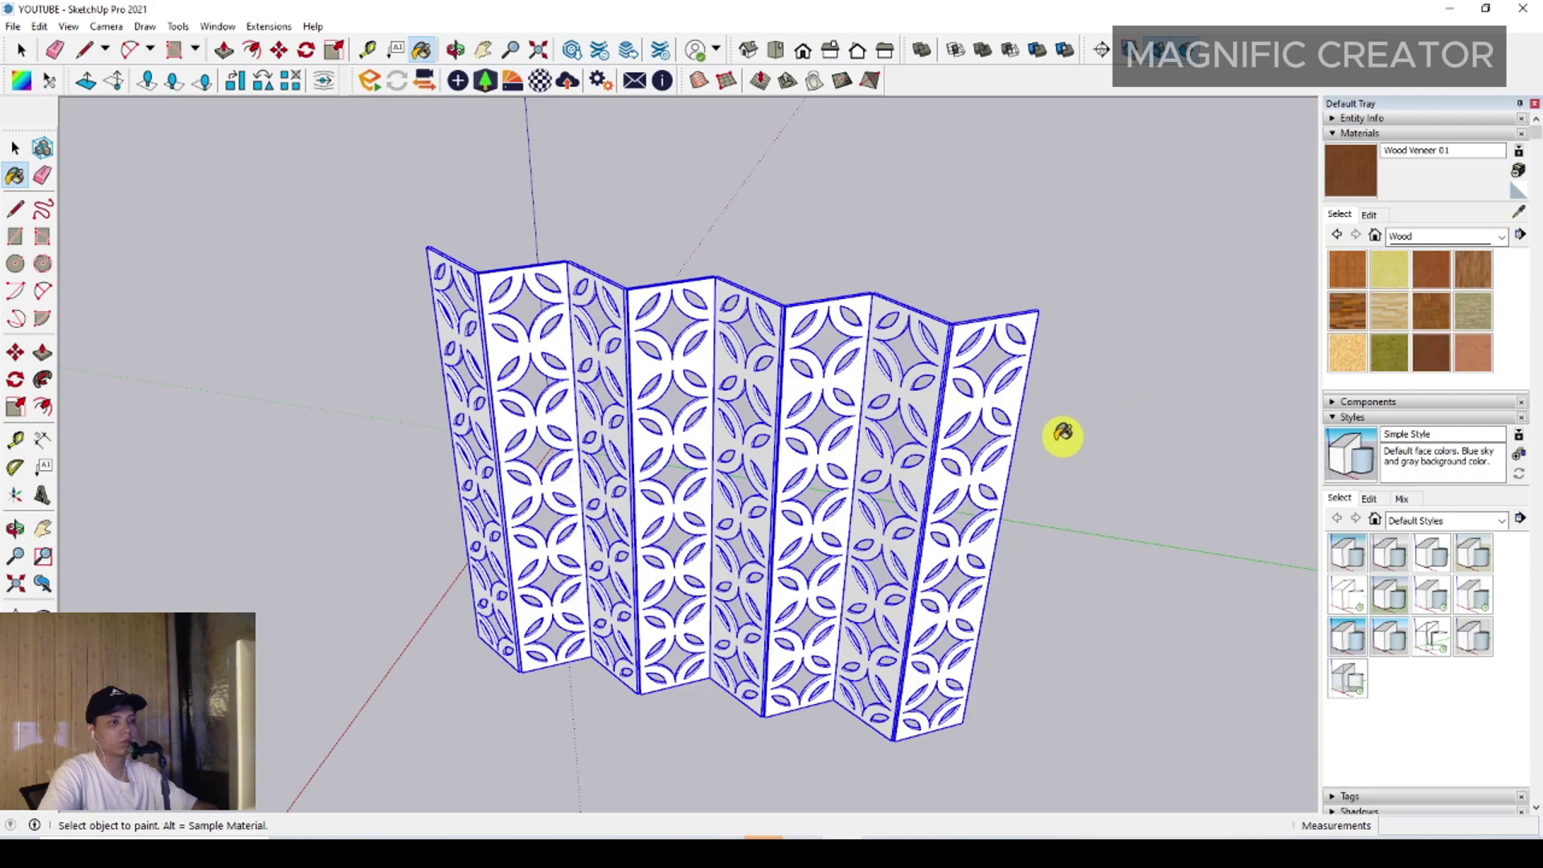
click(1021, 394)
key(space)
click(1135, 495)
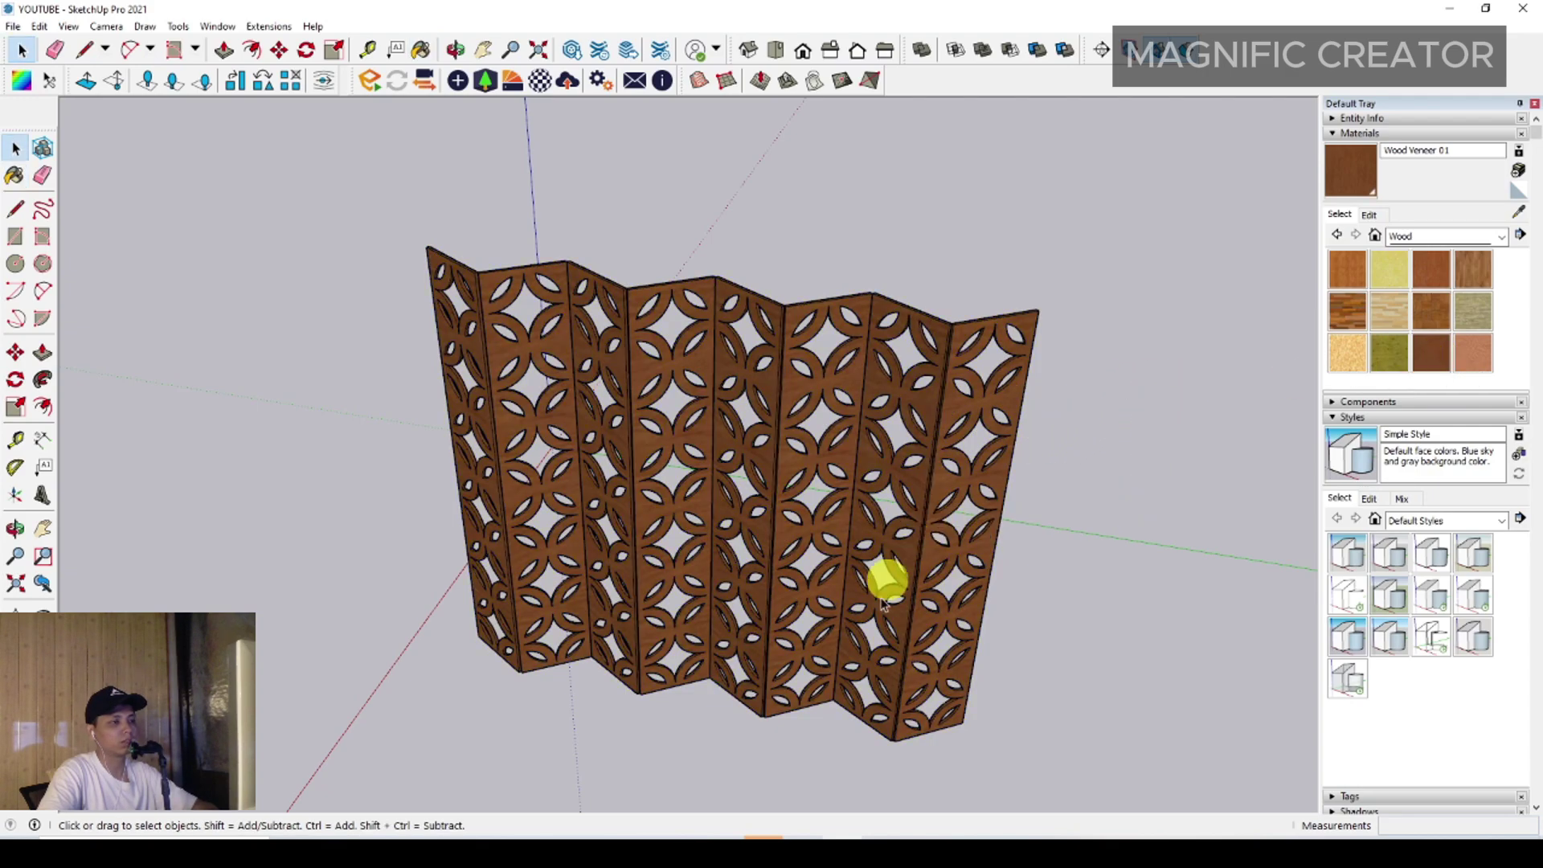
mouse_move(889, 575)
middle_down()
mouse_move(677, 536)
mouse_move(735, 518)
mouse_move(1099, 533)
middle_up()
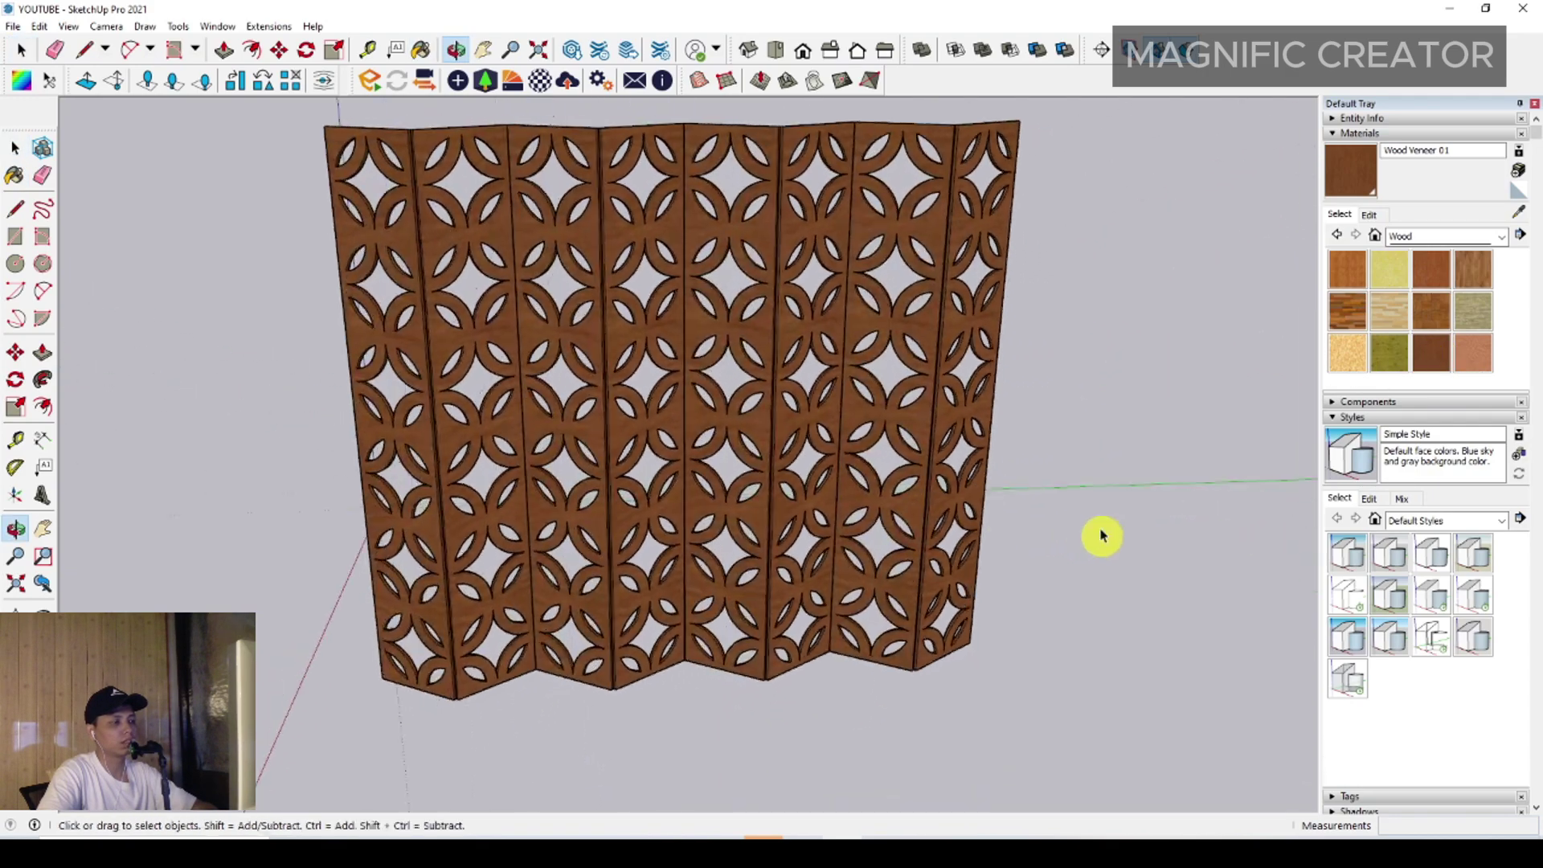
middle_drag(495, 483, 811, 508)
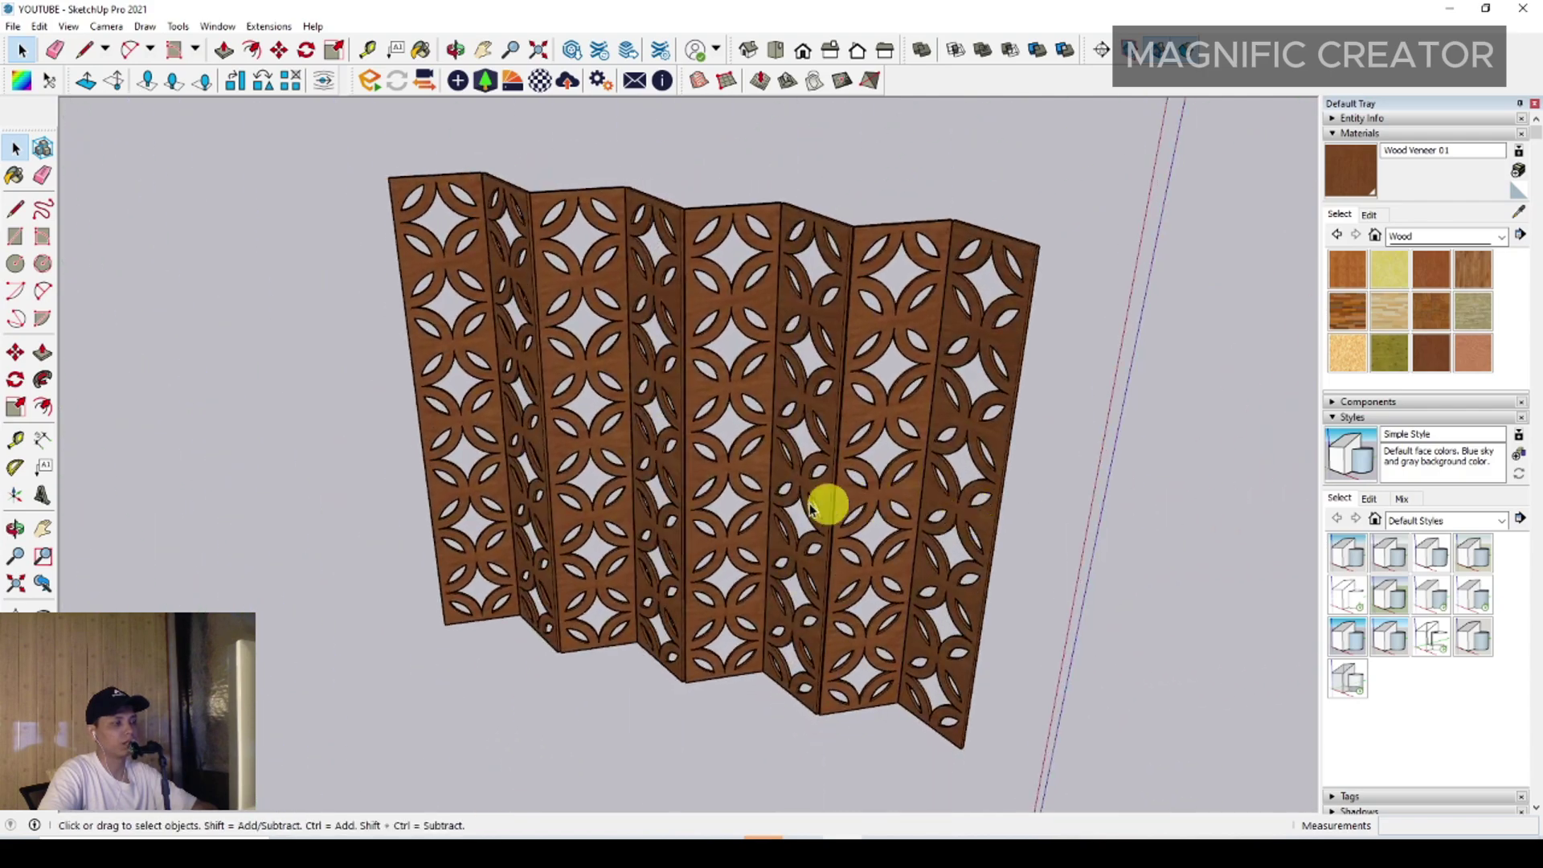
middle_drag(583, 496, 932, 519)
middle_drag(787, 521, 822, 580)
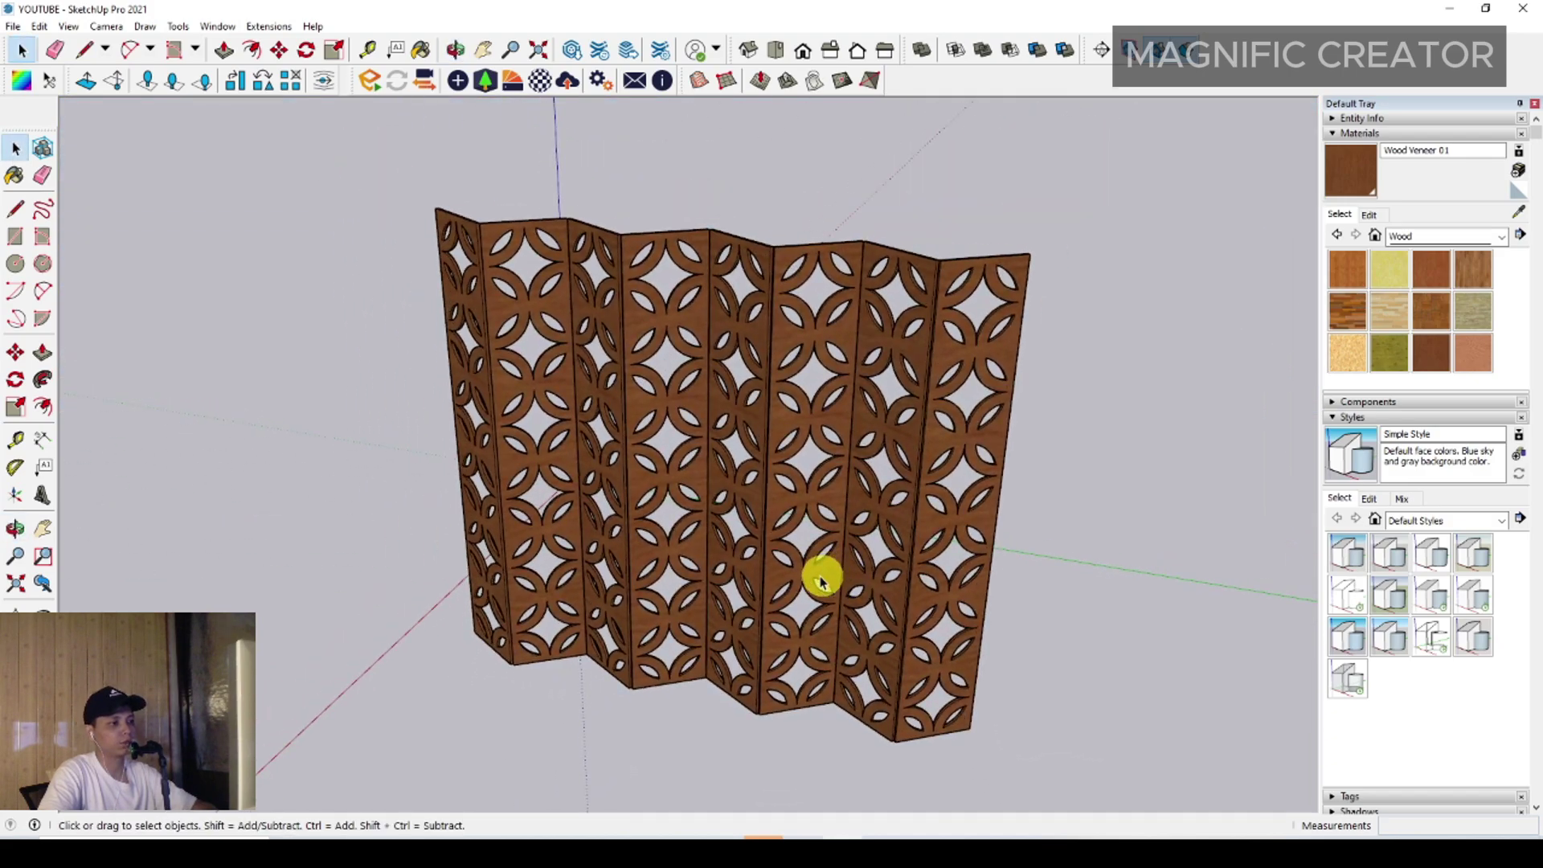